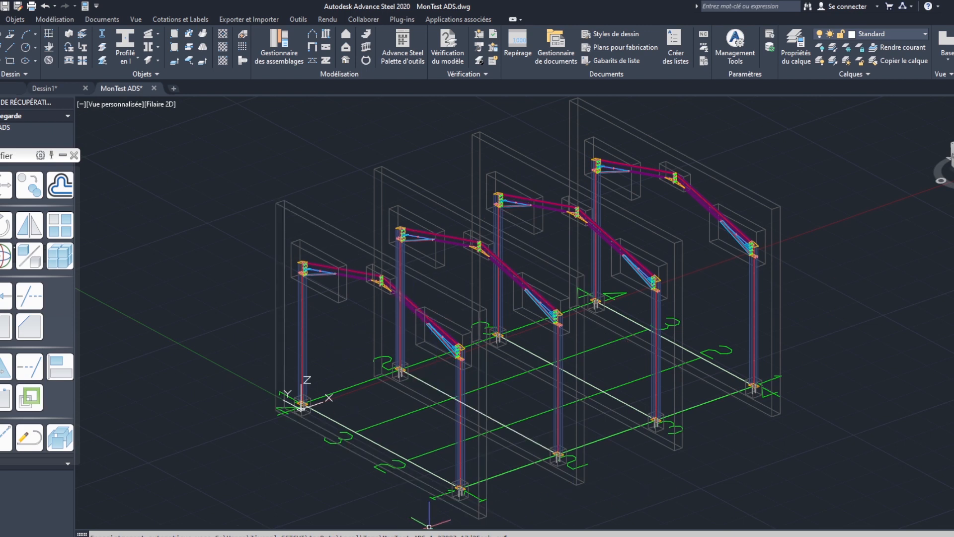
Step: Open the properties of the base plate connection at the foot of the nearest corner column
scroll(467, 506, up, 8)
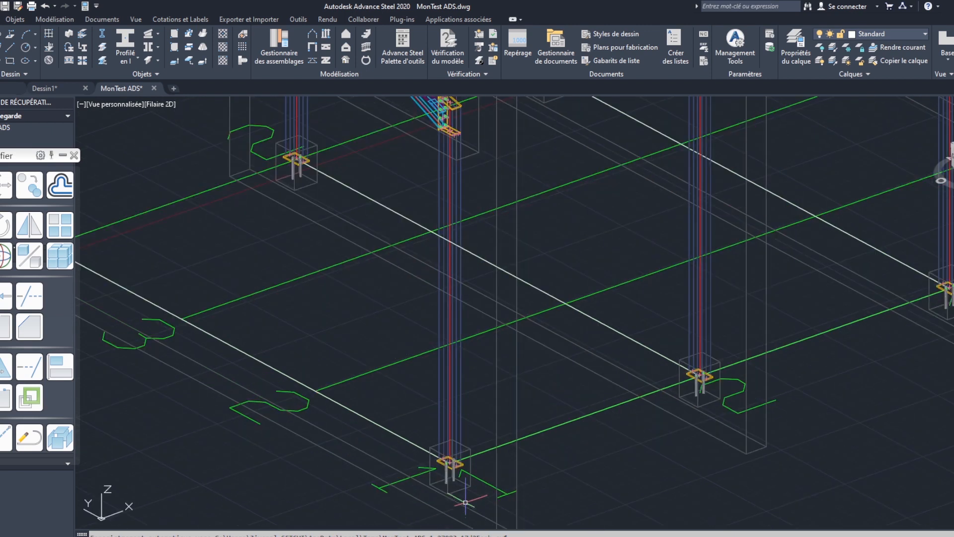
scroll(443, 474, down, 10)
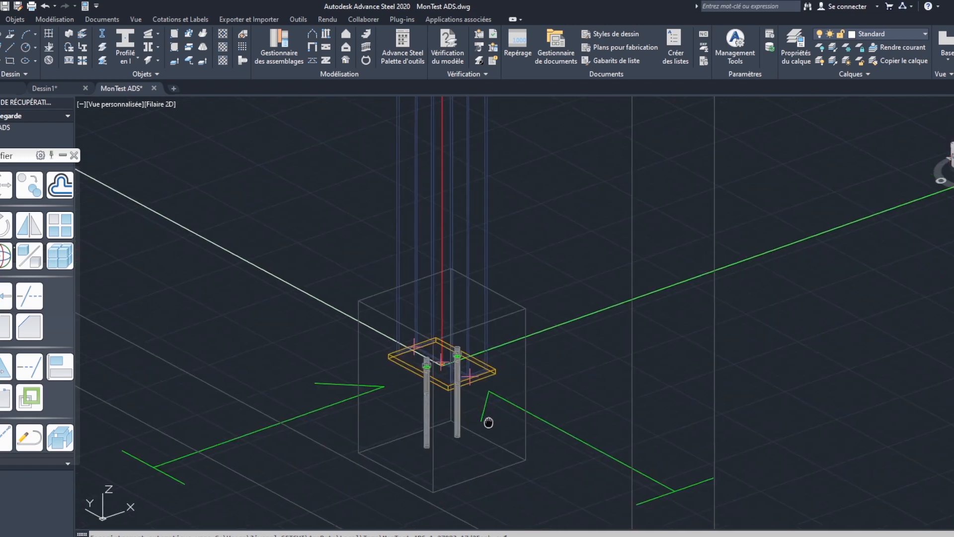
scroll(437, 384, up, 8)
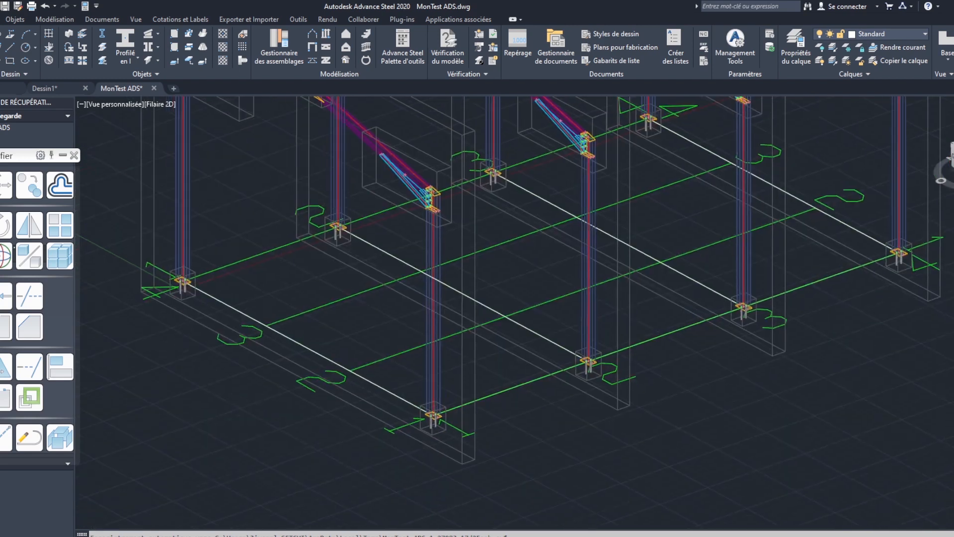
scroll(441, 324, down, 3)
middle_drag(473, 332, 577, 512)
scroll(577, 512, down, 4)
scroll(544, 304, up, 4)
scroll(509, 374, up, 5)
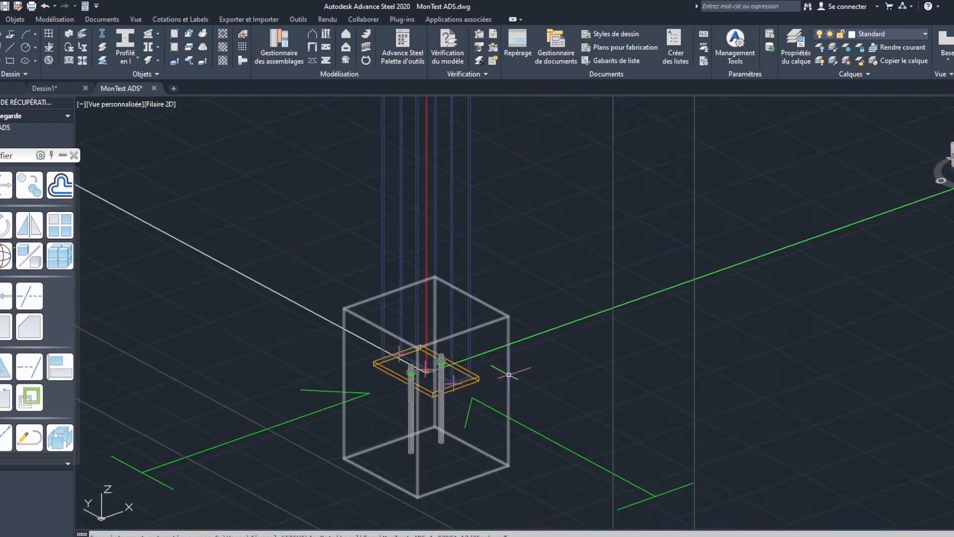
click(509, 374)
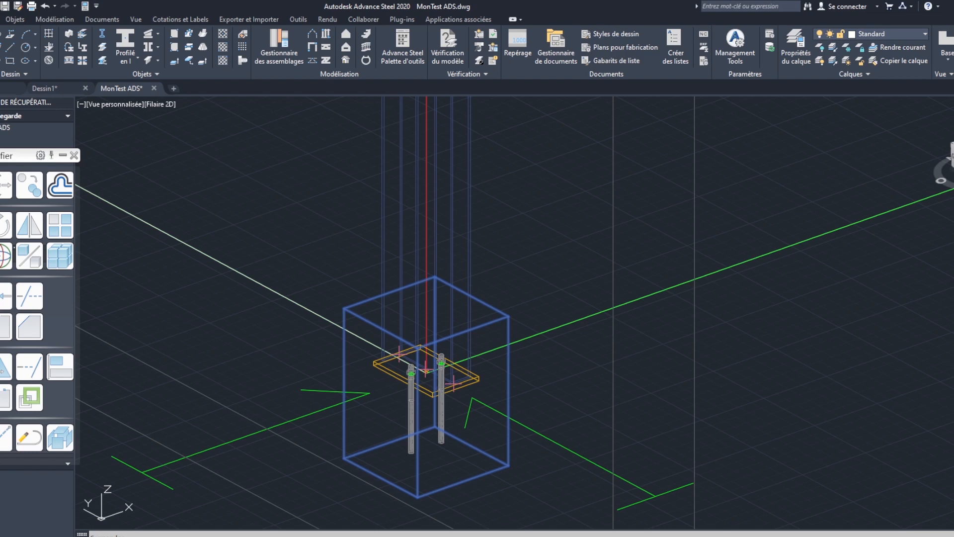
double_click(509, 374)
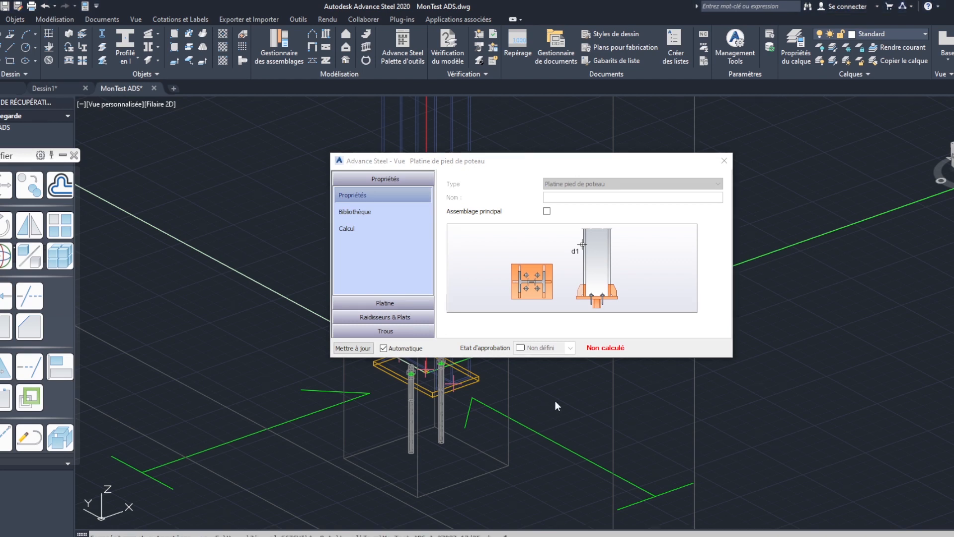
drag(540, 169, 557, 171)
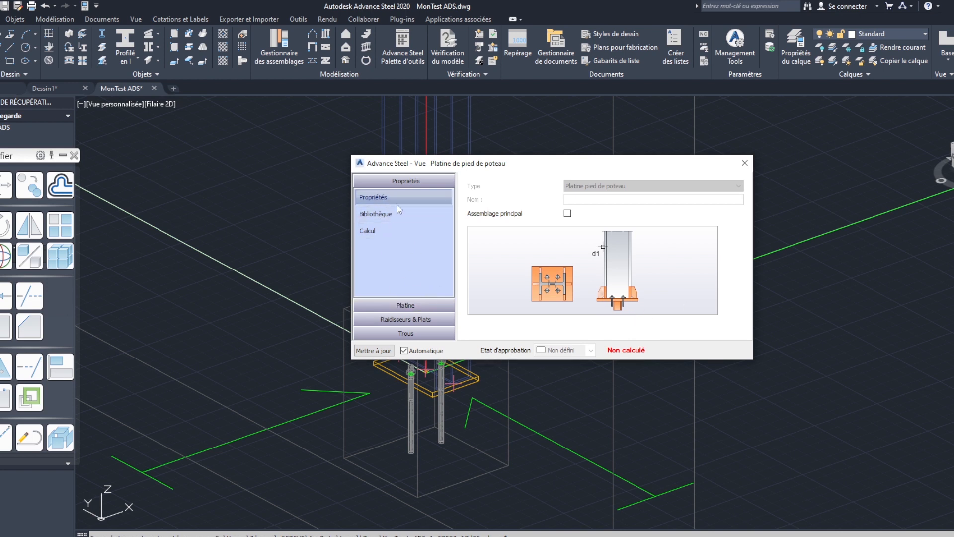
Step: Make the base plate connection a main assembly (Assemblage principal) and name it "Poteau 1"
click(412, 307)
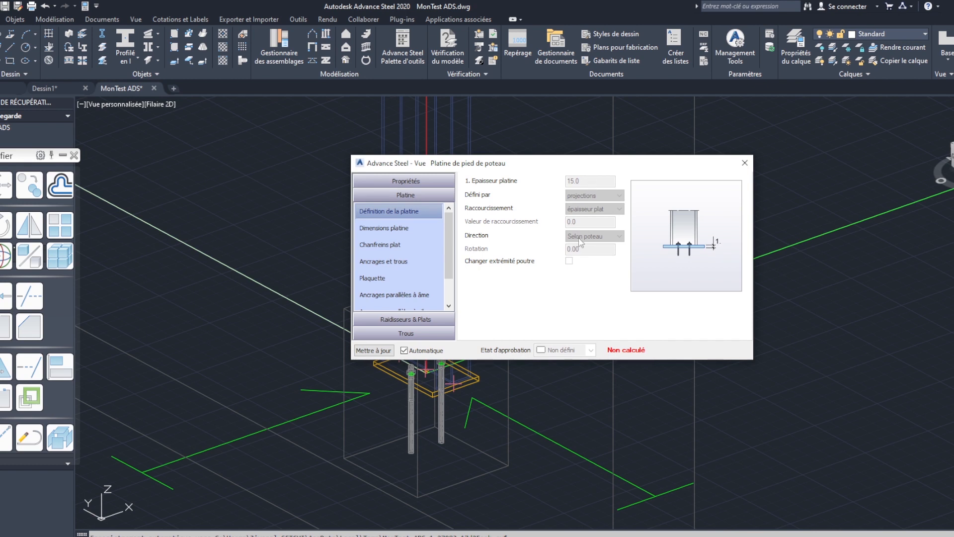
click(407, 181)
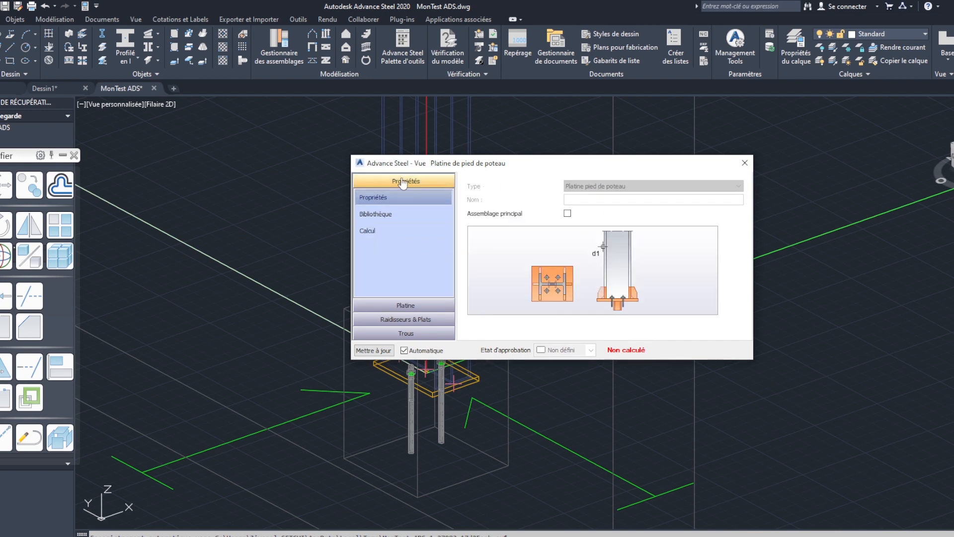
click(567, 213)
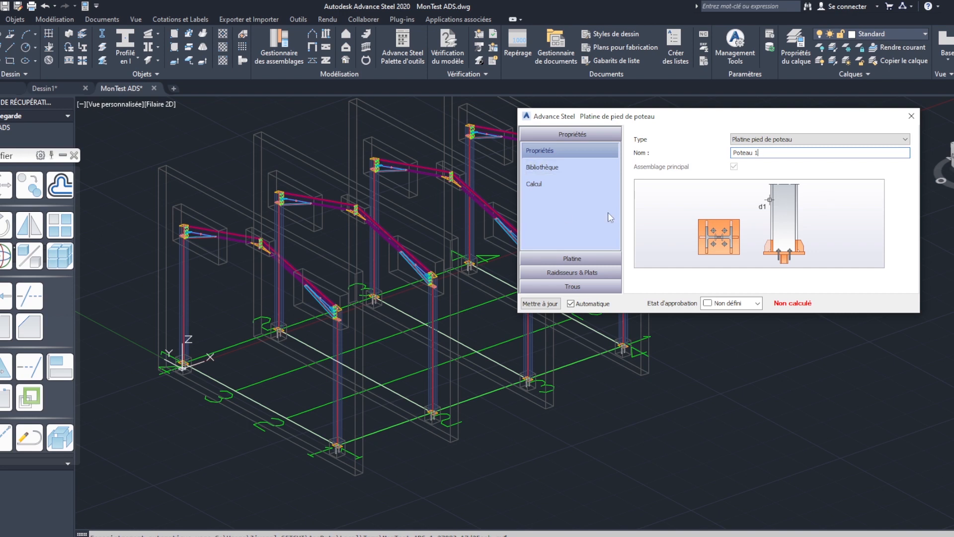
Step: Set the base plate thickness (Epaisseur platine) to 20
click(571, 258)
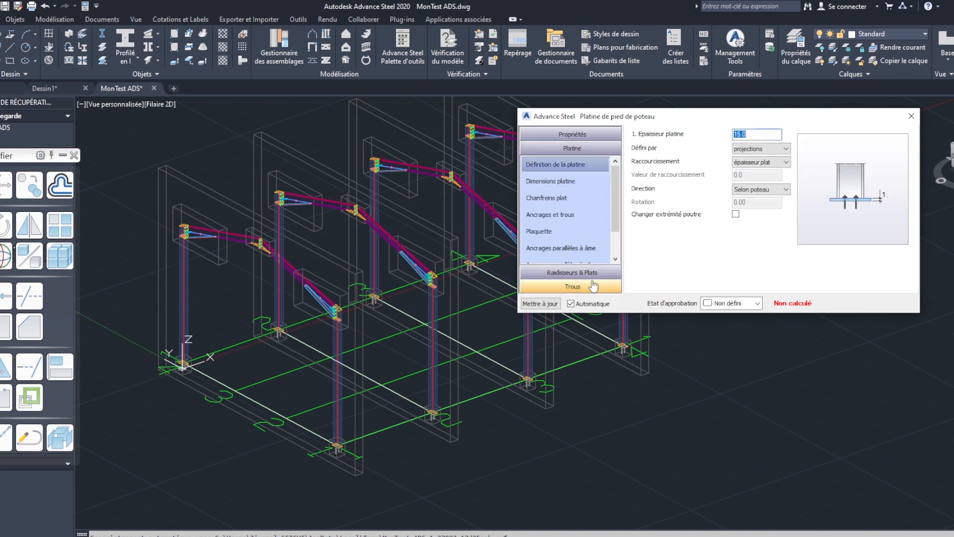
click(757, 135)
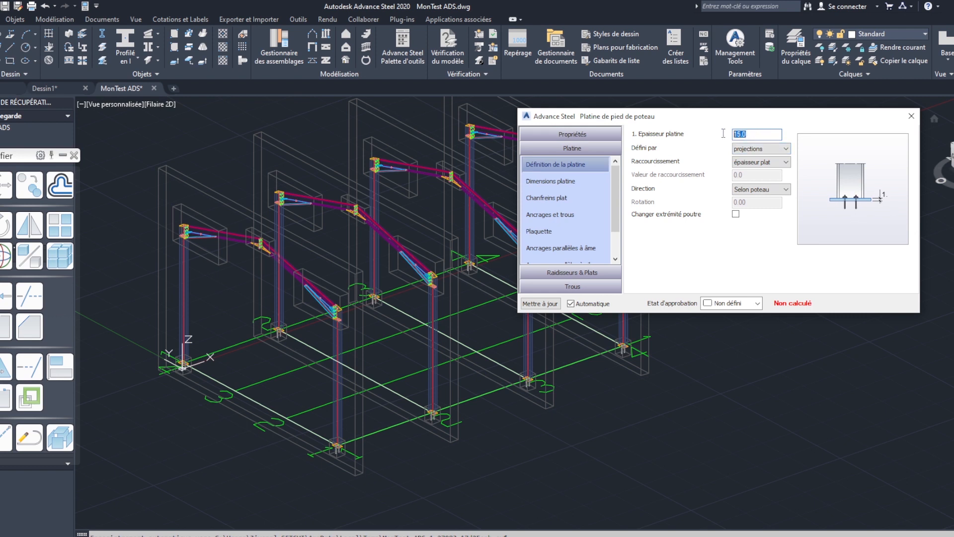
text(20)
key(Return)
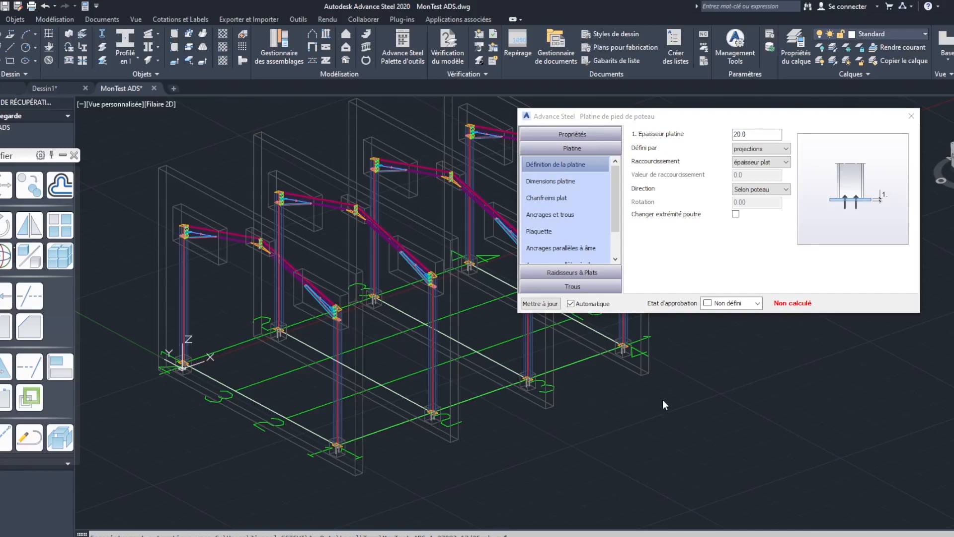
click(758, 135)
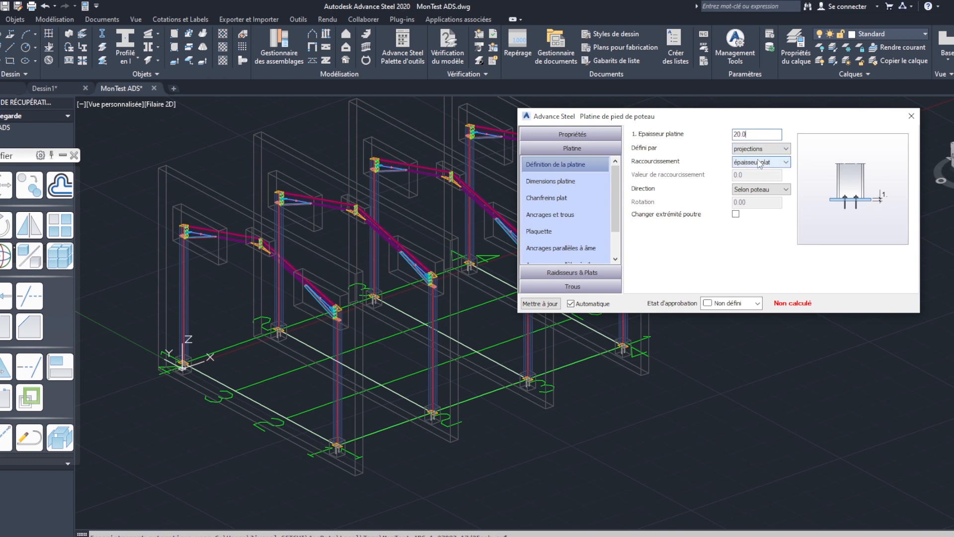
Step: Examine the choices for how the base plate is defined, how the column is shortened and which direction the plate follows
click(773, 150)
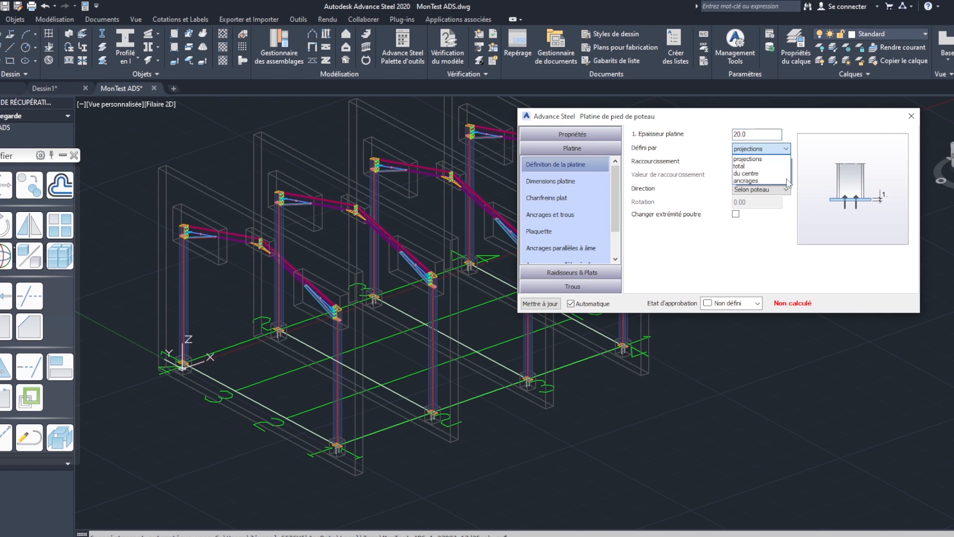
click(776, 153)
click(777, 150)
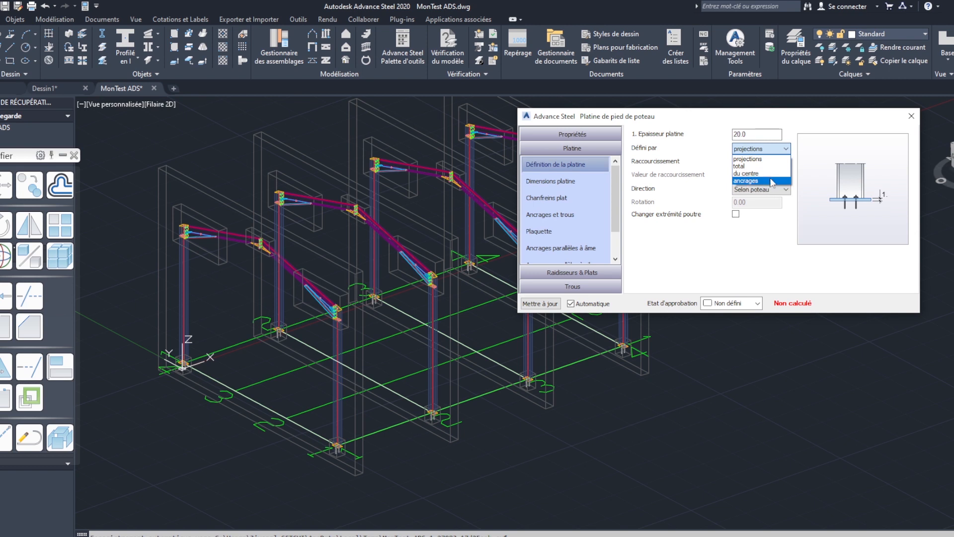
click(771, 149)
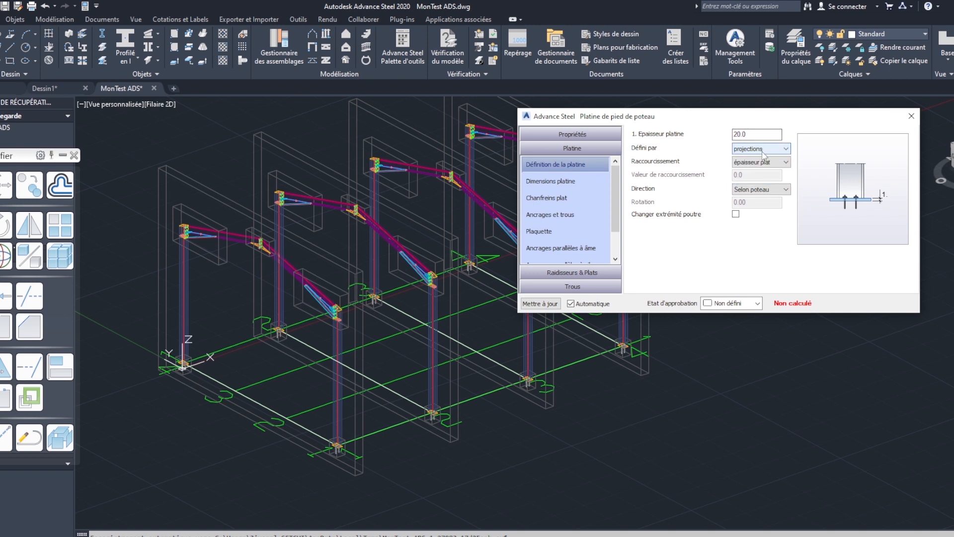
click(764, 149)
click(761, 159)
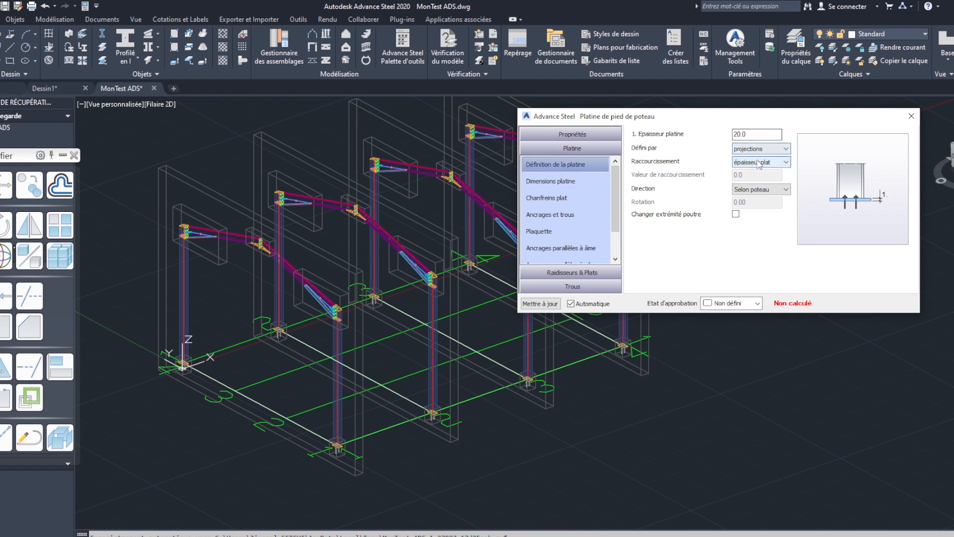
click(785, 168)
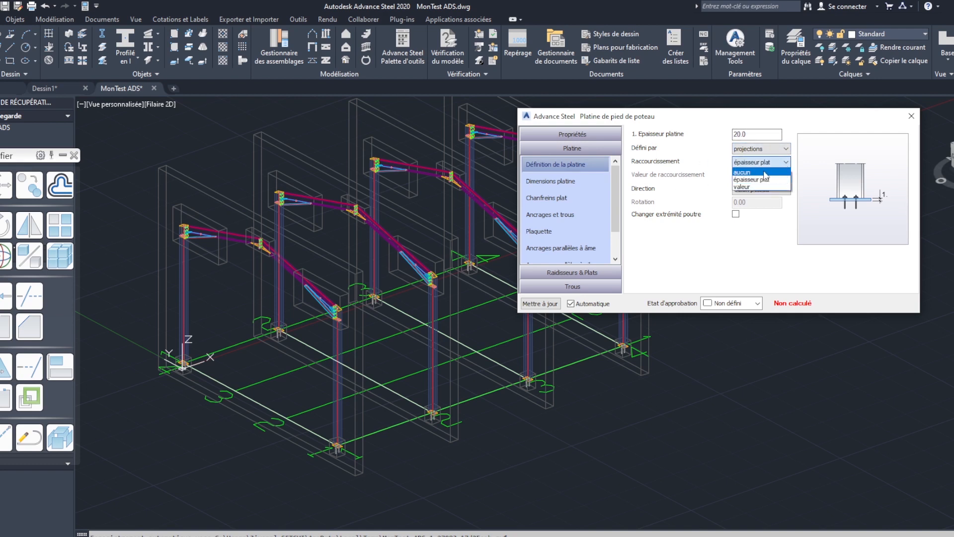
click(668, 162)
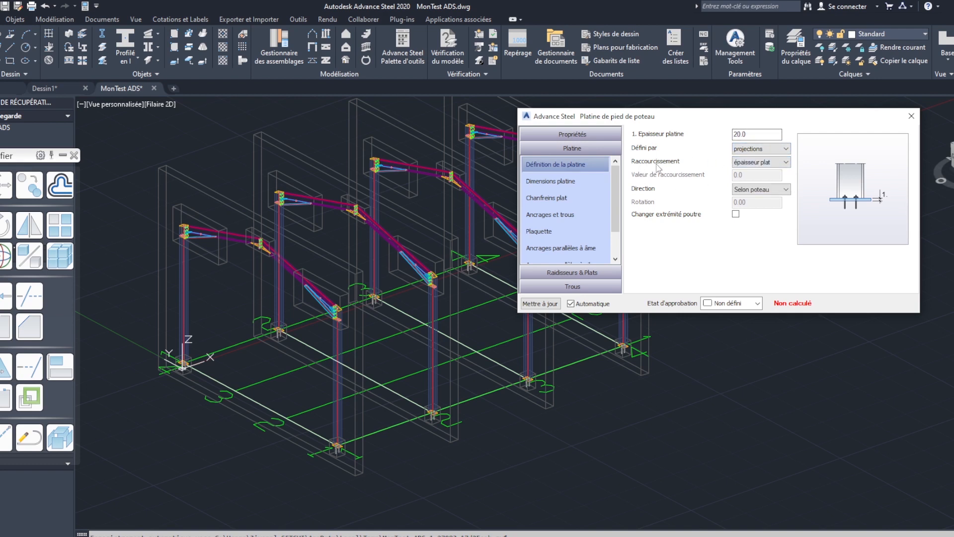
click(785, 164)
click(785, 190)
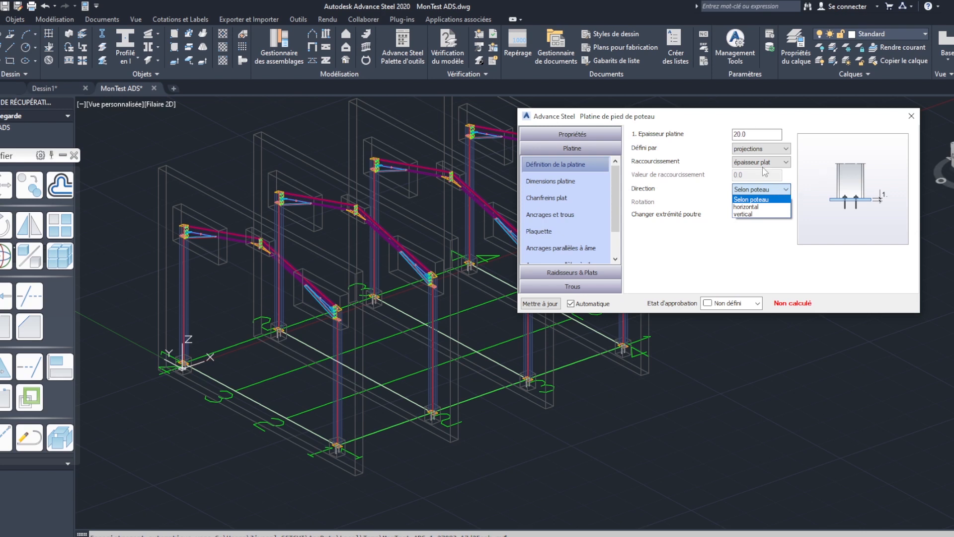
click(765, 224)
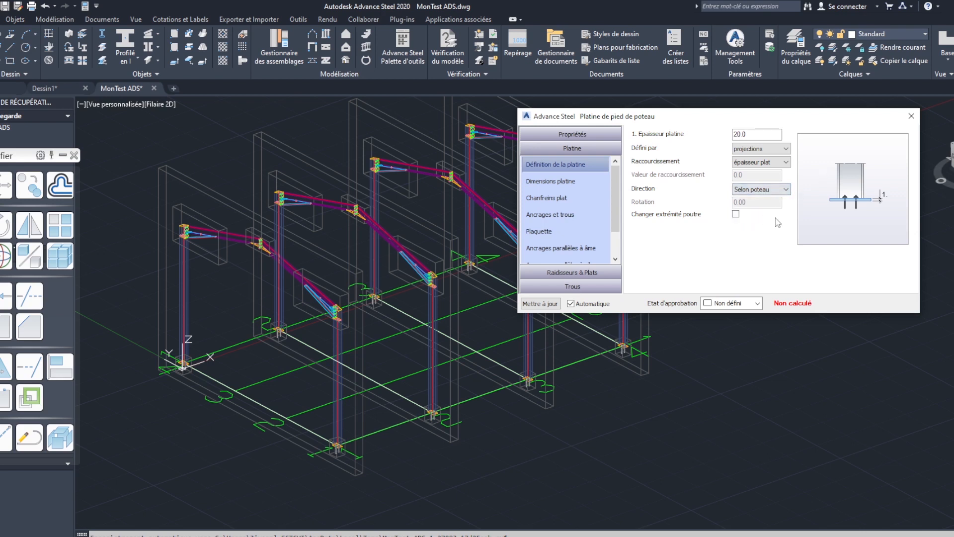
Step: Set projections 1 and 2 of the base plate dimensions to 15
click(577, 181)
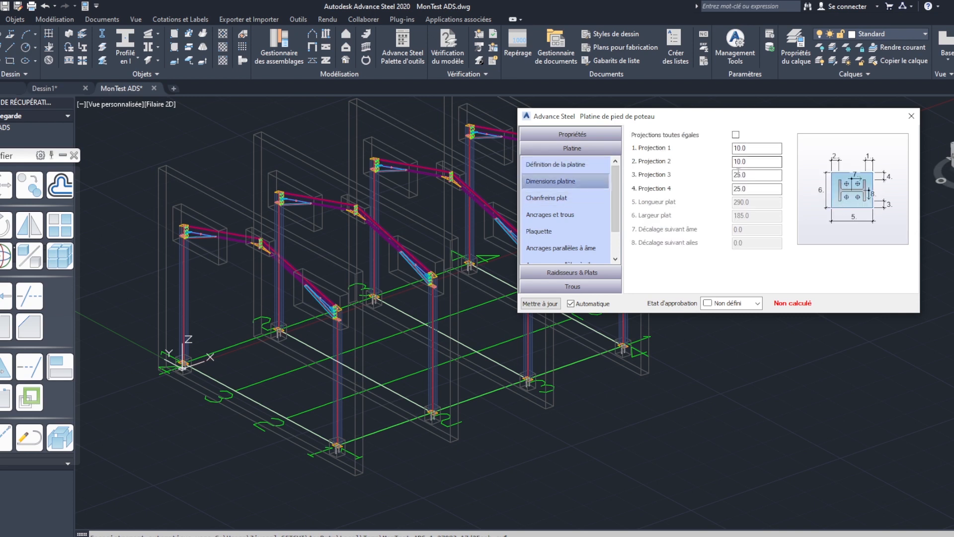
click(754, 148)
key(ctrl+a)
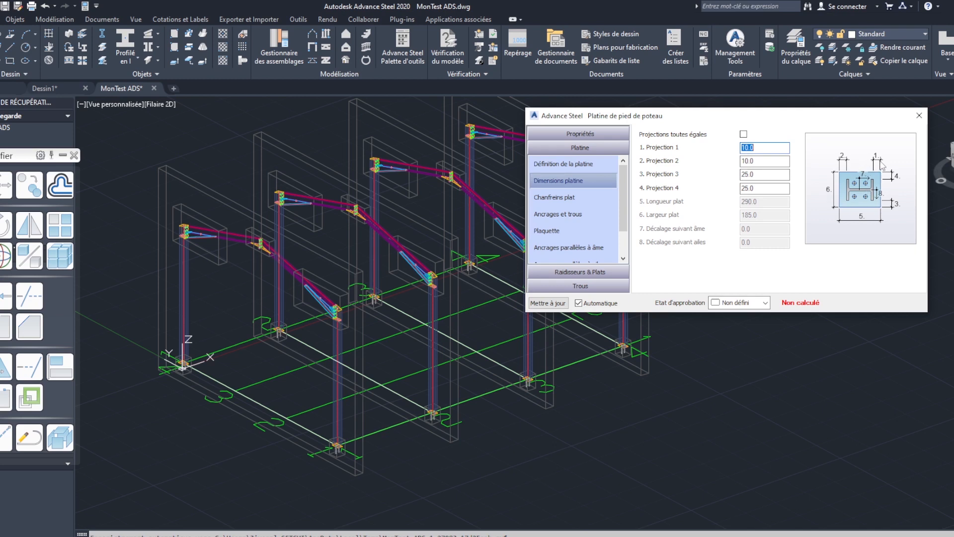
click(765, 149)
drag(758, 148, 731, 147)
text(15)
key(Tab)
text(15)
key(Tab)
Step: Set projections 3 and 4 of the base plate dimensions to 30
click(772, 174)
drag(755, 174, 732, 174)
text(30)
click(773, 188)
drag(760, 188, 741, 189)
text(30)
click(781, 162)
Step: Make all four base plate projections equal at 15, then turn the equal-projections option back off
click(744, 134)
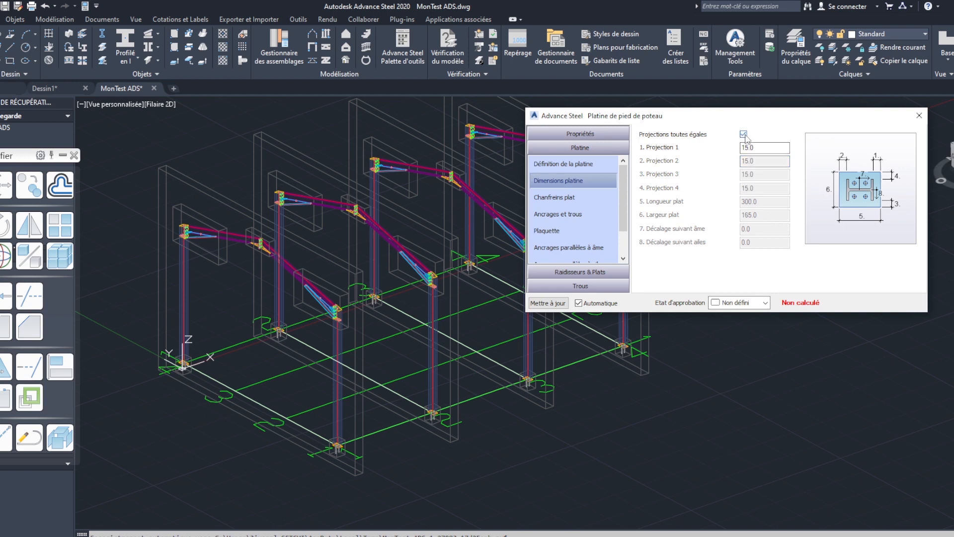
click(744, 134)
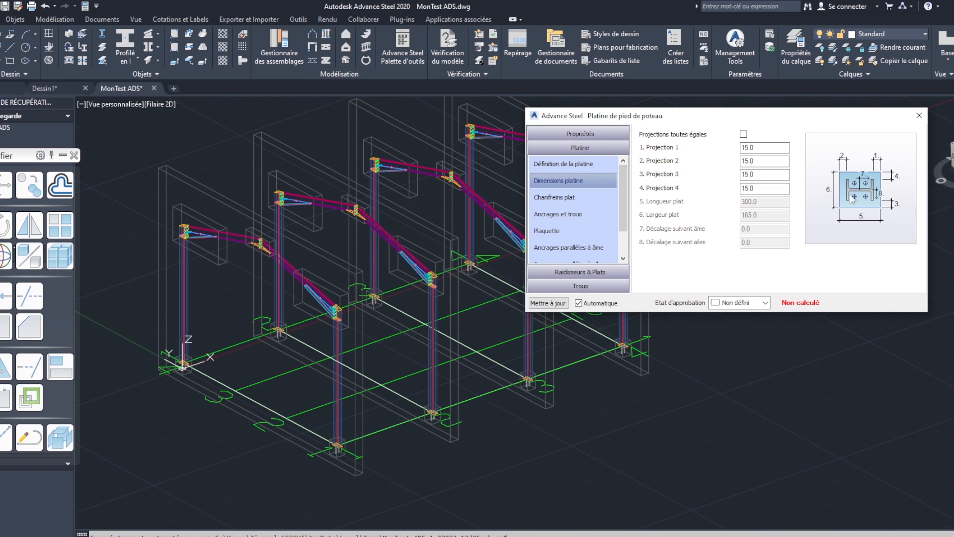
click(761, 148)
click(761, 161)
click(760, 174)
Step: Examine the corner types available for the base plate's chamfers
click(571, 198)
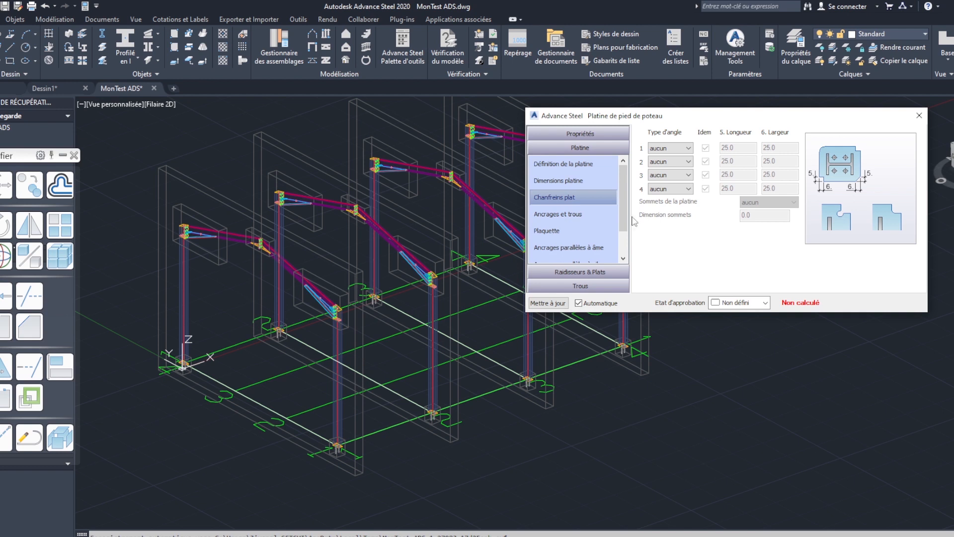
click(688, 149)
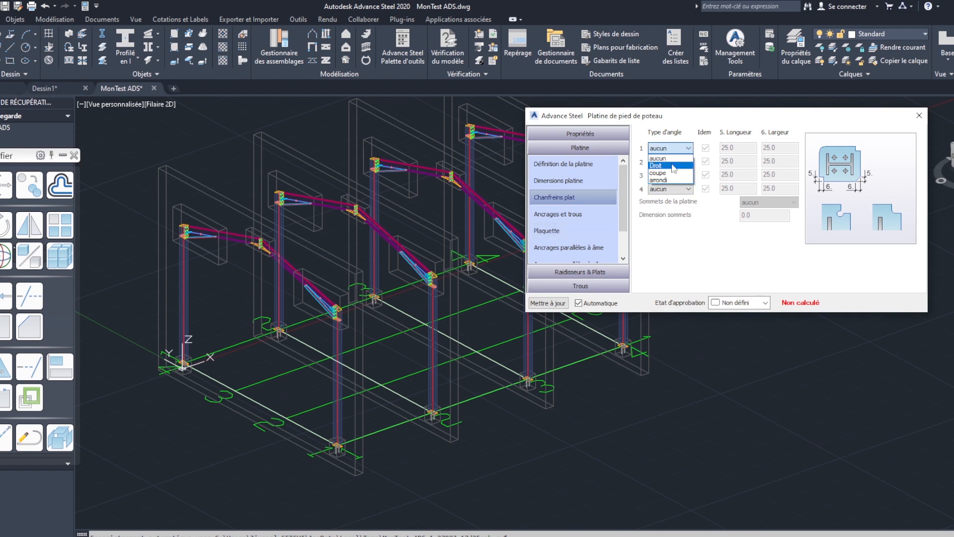
click(692, 213)
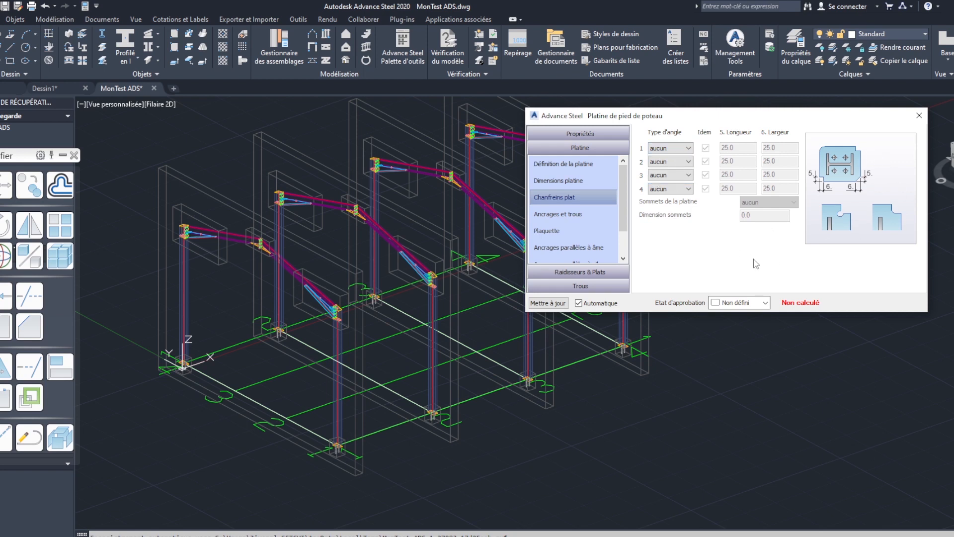
Step: Set the base plate's anchor diameter to 20.00 mm and the anchor type to "Tiges d'ancrages courbes"
click(571, 214)
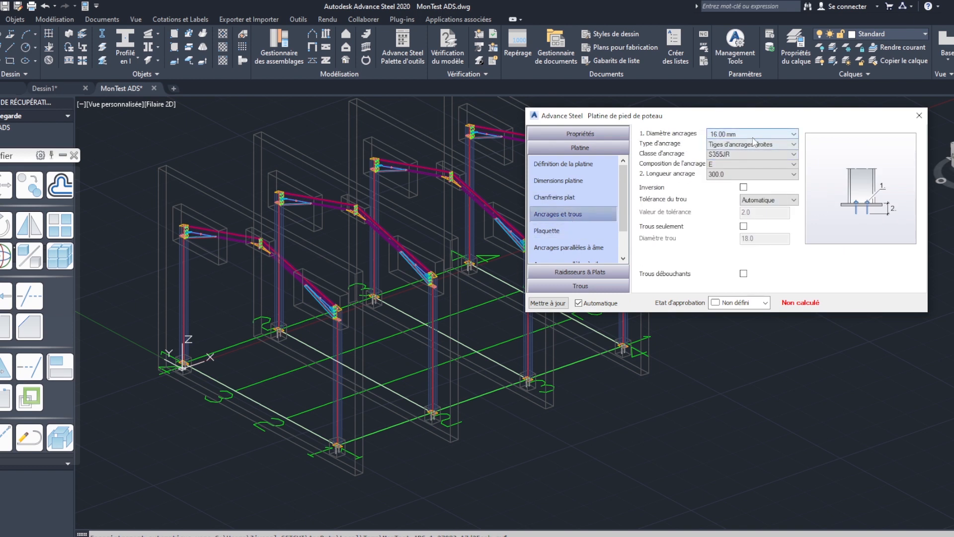
click(794, 134)
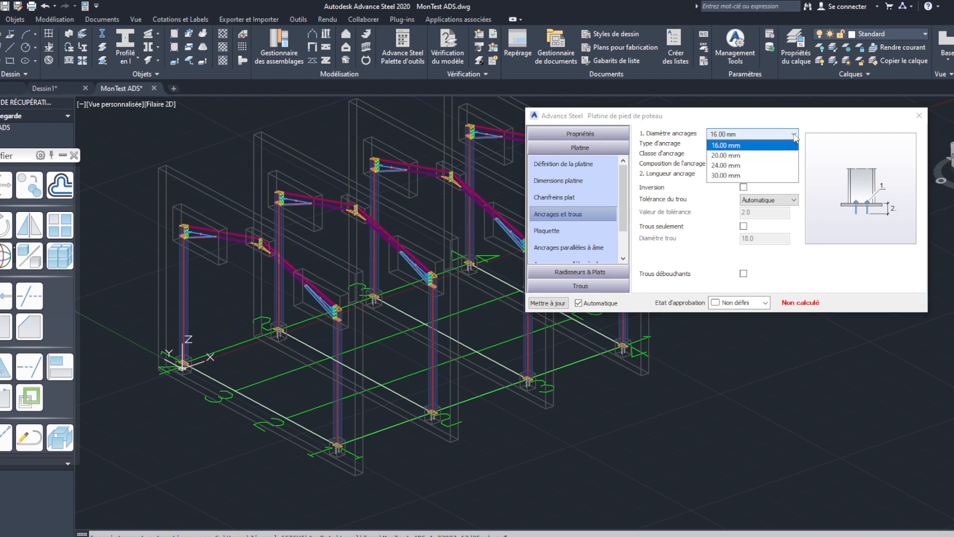
click(726, 156)
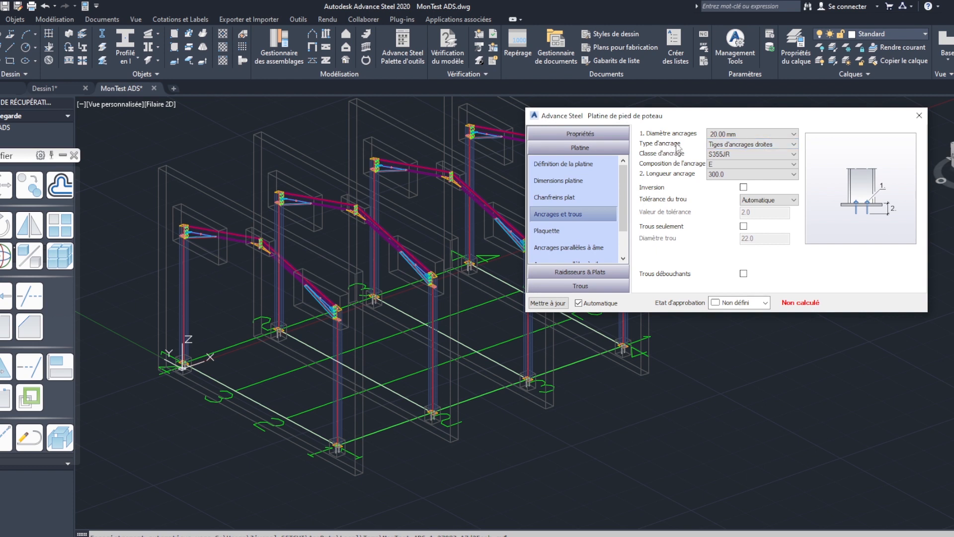
click(774, 146)
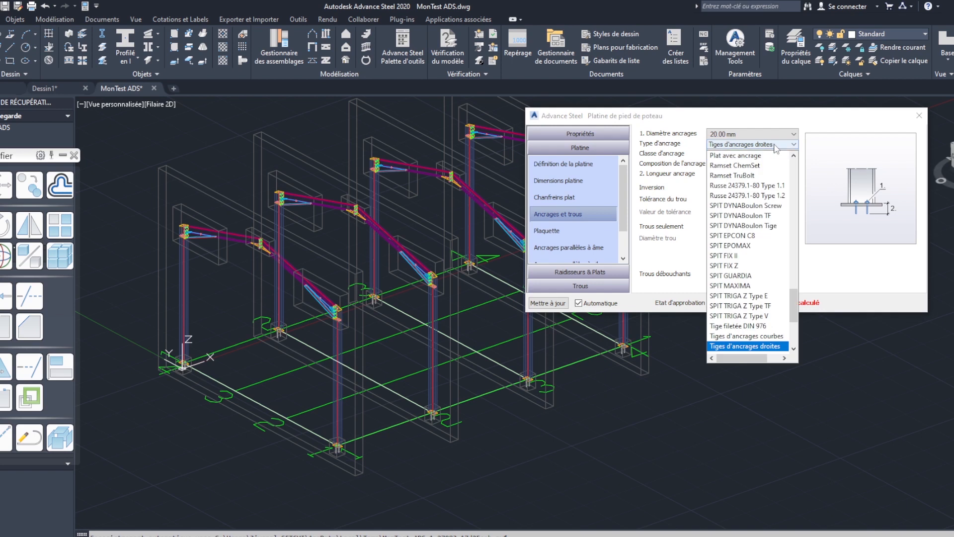
mouse_move(795, 311)
mouse_down()
mouse_move(794, 328)
mouse_move(797, 297)
mouse_move(795, 329)
mouse_up()
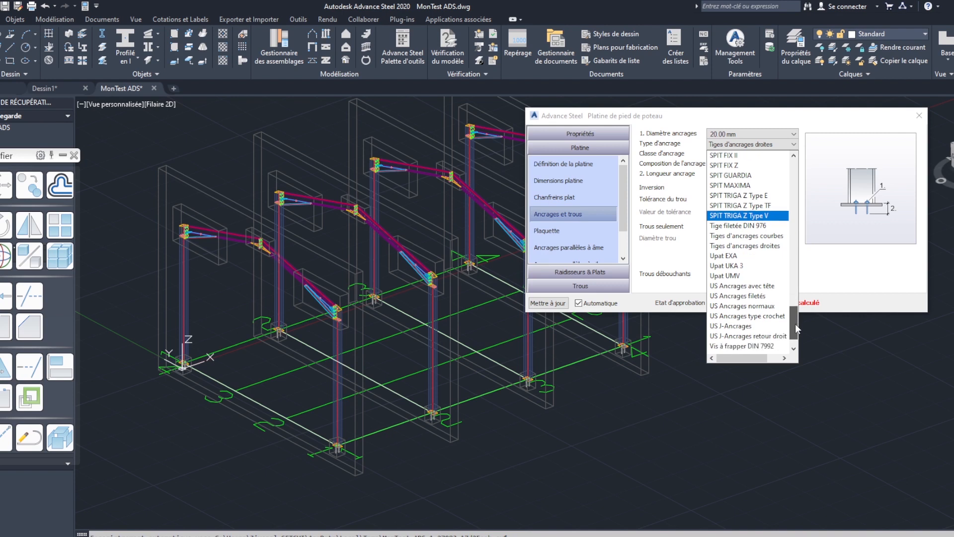
click(773, 237)
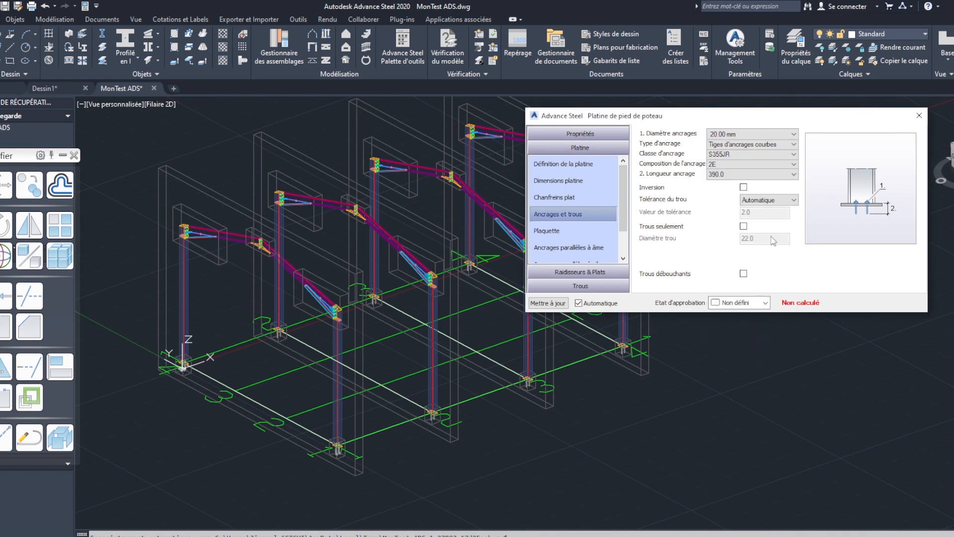
Step: Examine the available anchor classes, compositions and lengths for the base plate's 20 mm curved anchors
click(771, 155)
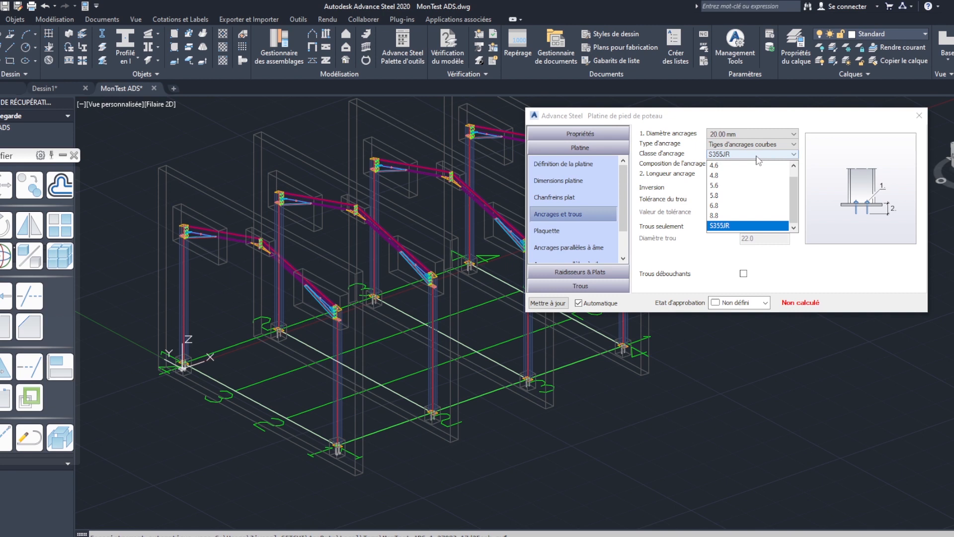
click(725, 155)
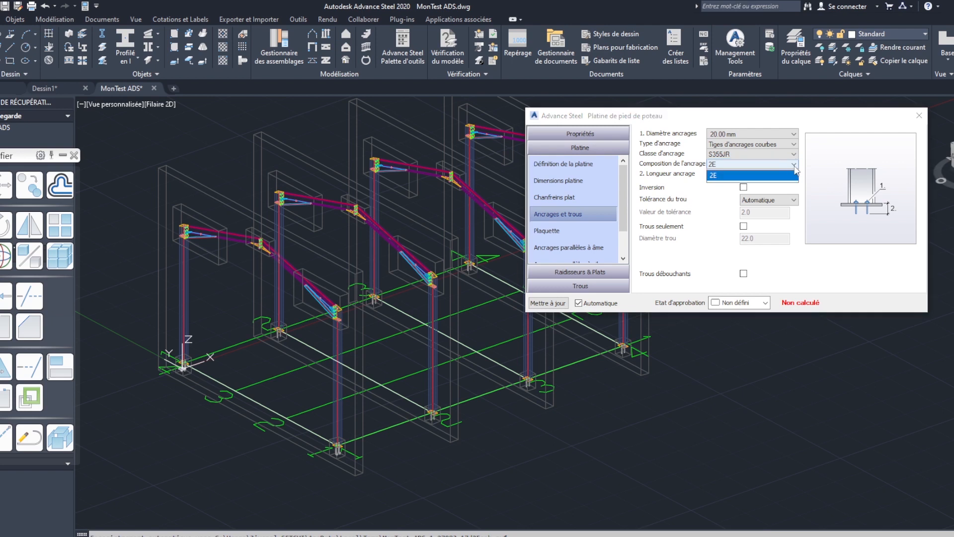
click(716, 175)
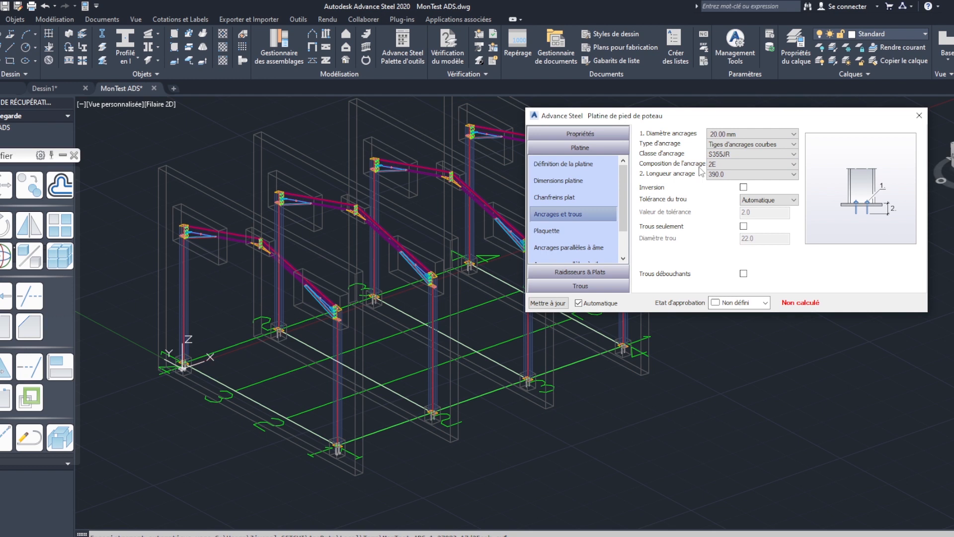
click(737, 166)
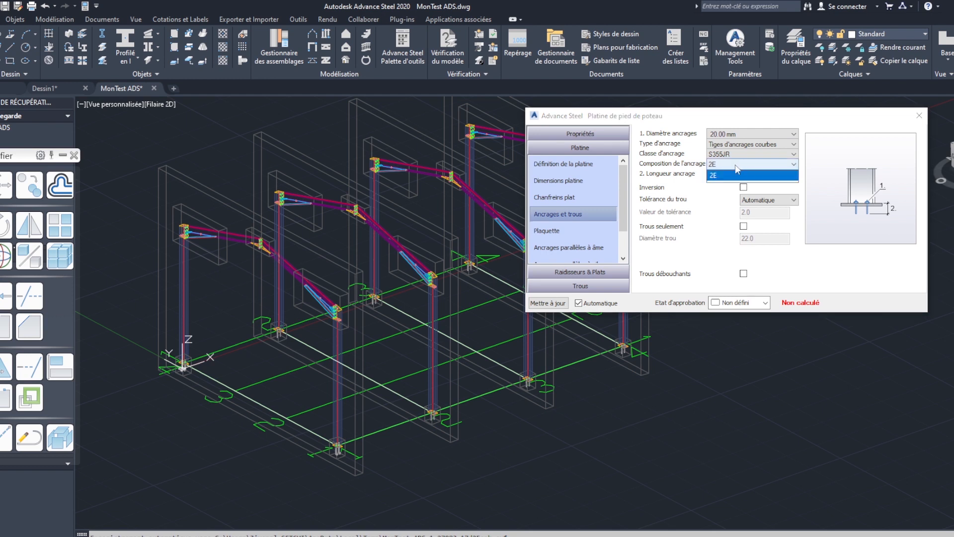
click(712, 176)
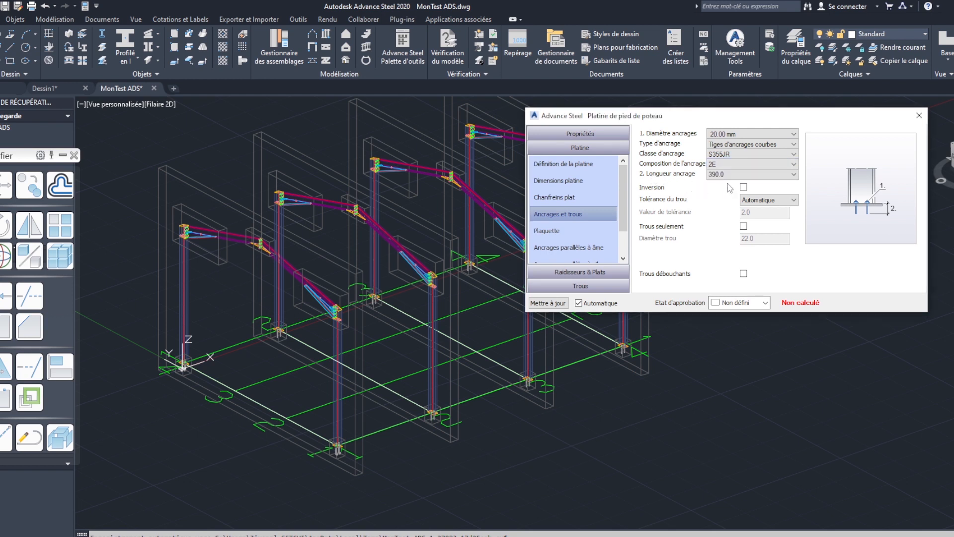
click(793, 176)
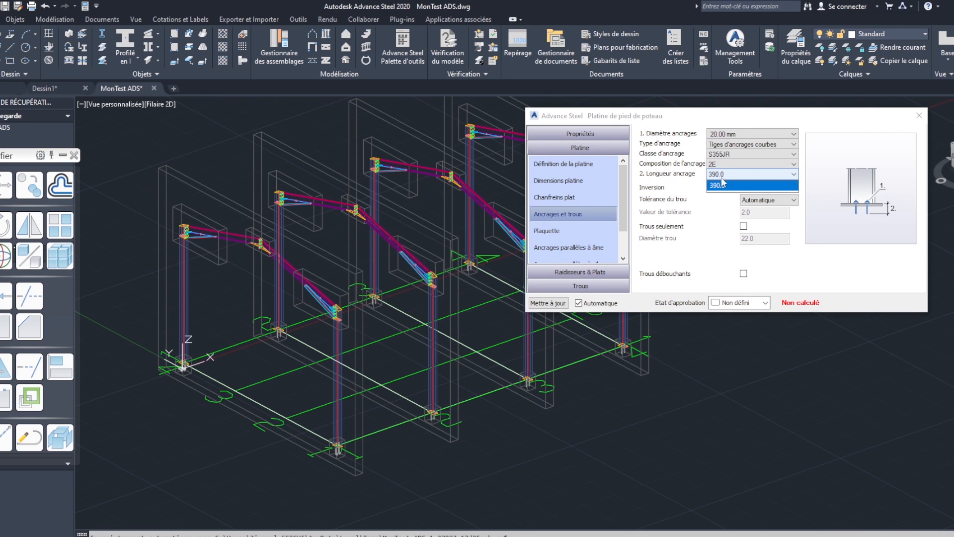
click(706, 216)
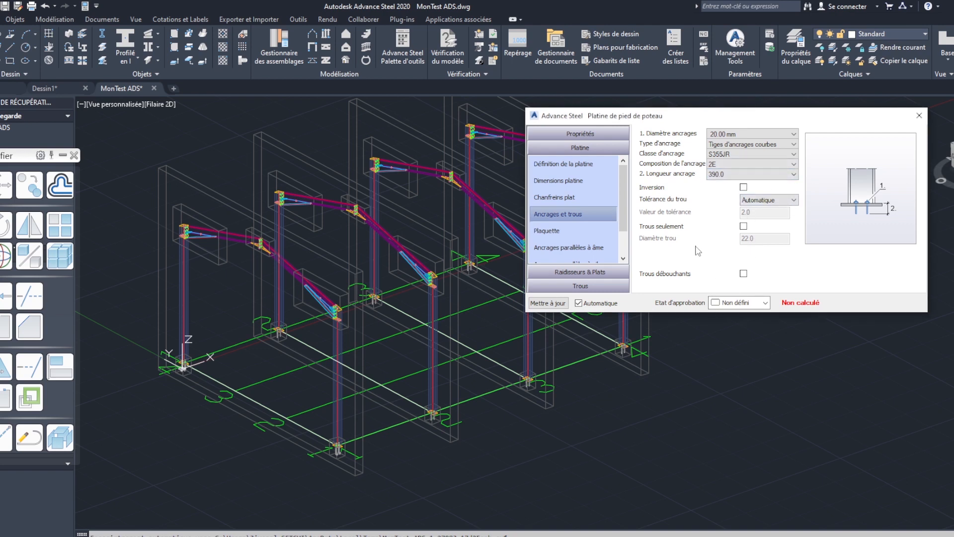
Step: Review the washer plate options, then the number, spacing, centre offset and group 2 settings of the anchors parallel to the web
click(556, 233)
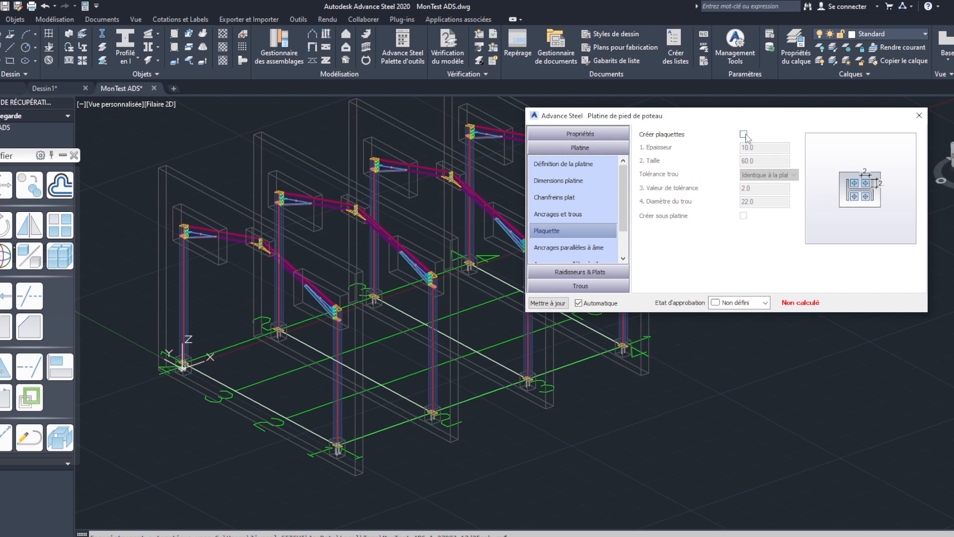
scroll(629, 238, down, 1)
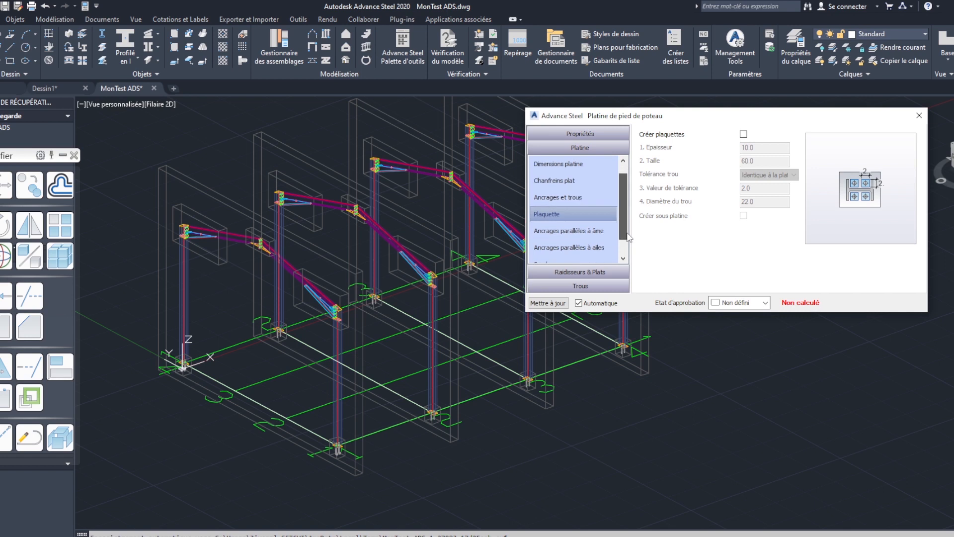
scroll(629, 237, down, 1)
click(567, 215)
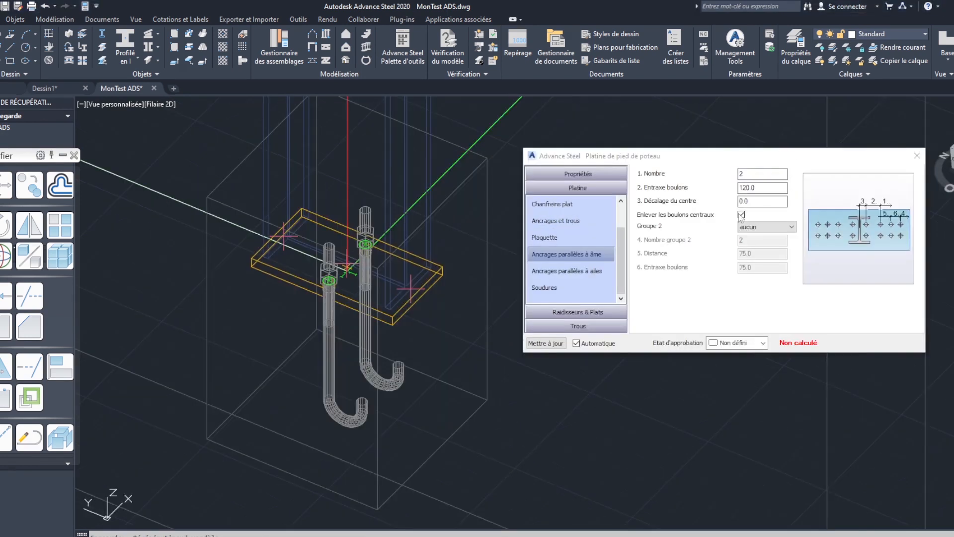
click(770, 189)
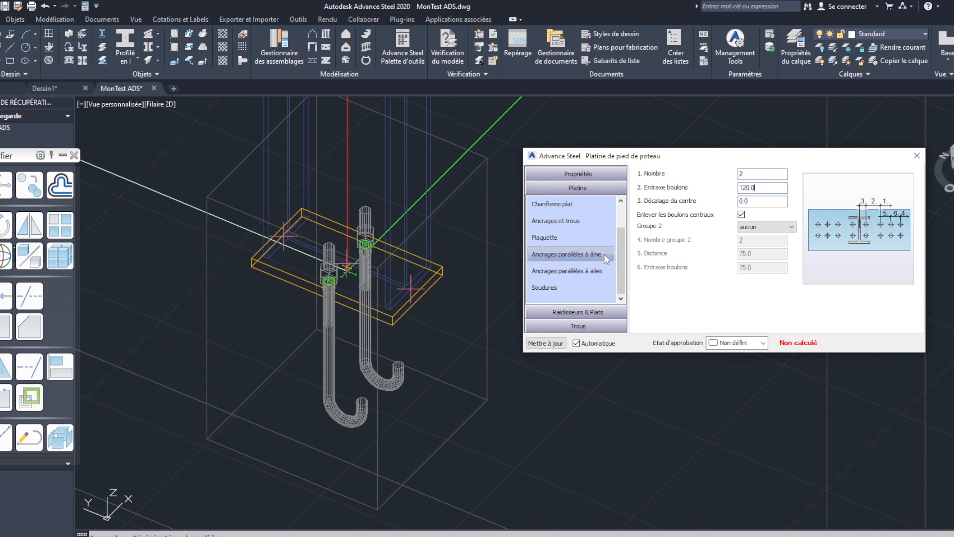
key(shift+Tab)
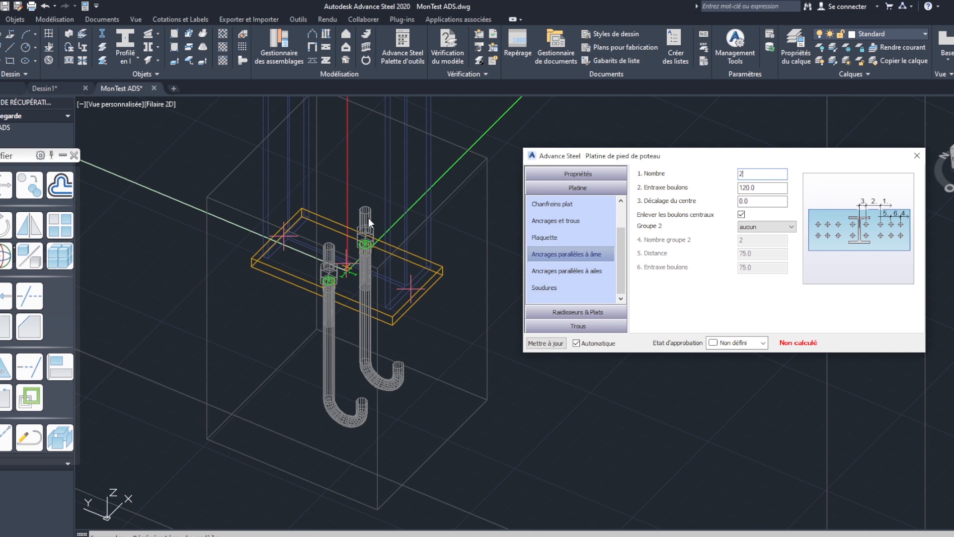
drag(762, 187, 737, 188)
click(762, 189)
click(741, 214)
click(766, 228)
click(766, 230)
click(766, 228)
click(766, 229)
Step: Set the number of anchors parallel to the flanges to 2, keeping group 2 at "aucun"
click(556, 271)
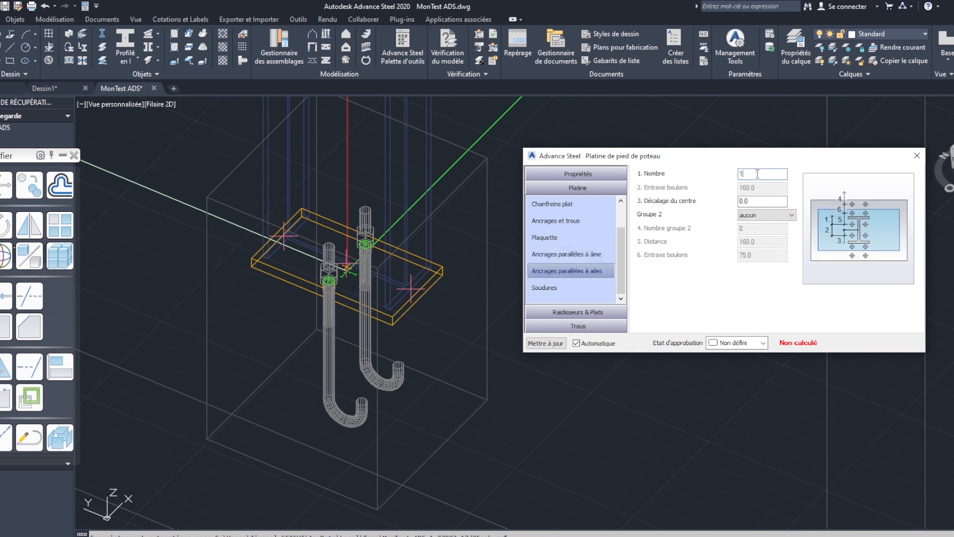
click(757, 202)
shift+middle_drag(382, 326, 257, 394)
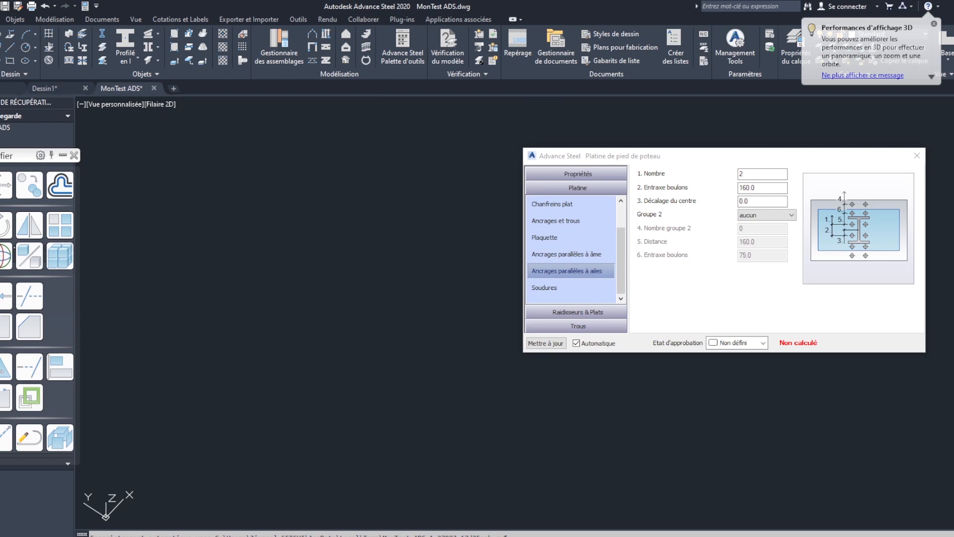
click(760, 213)
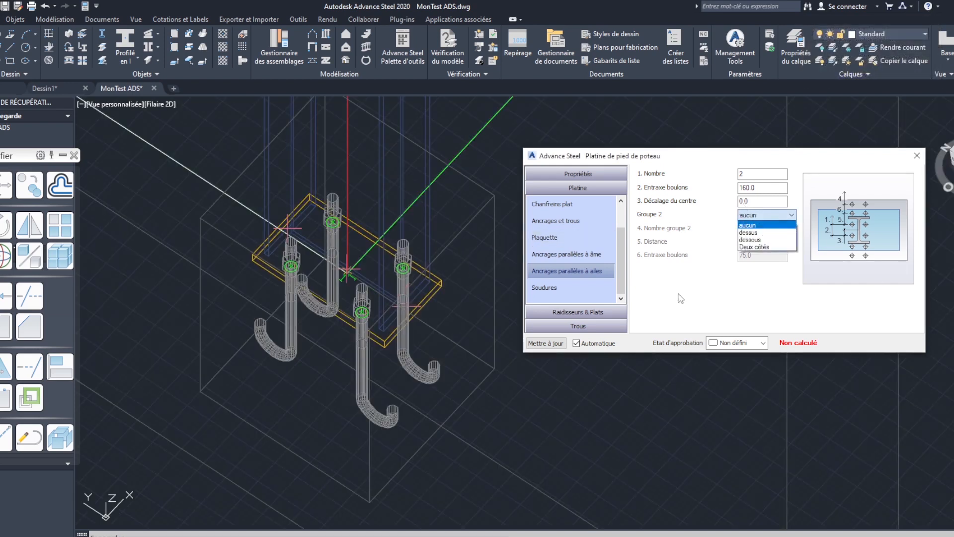
click(748, 226)
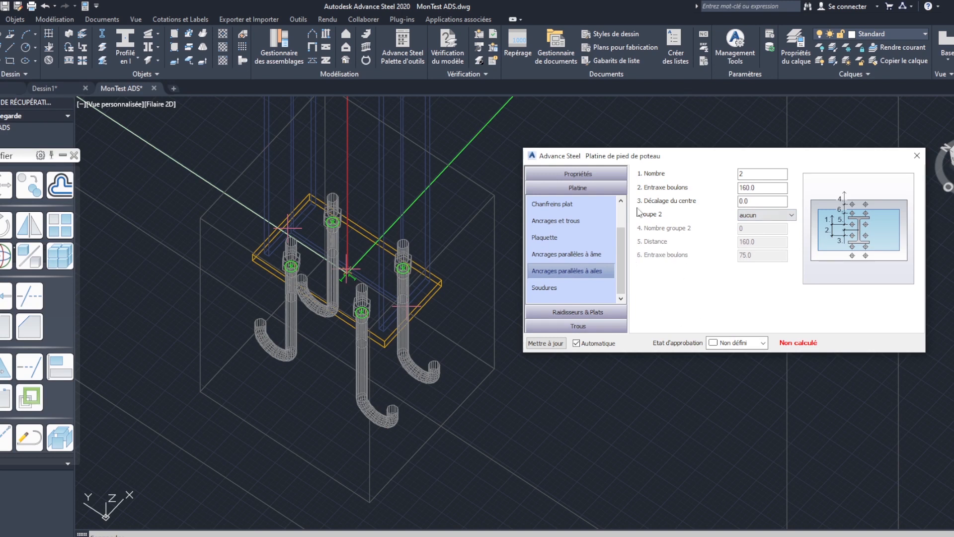
Step: Review the base plate's weld settings, then select the column and check its assigned layer
click(553, 287)
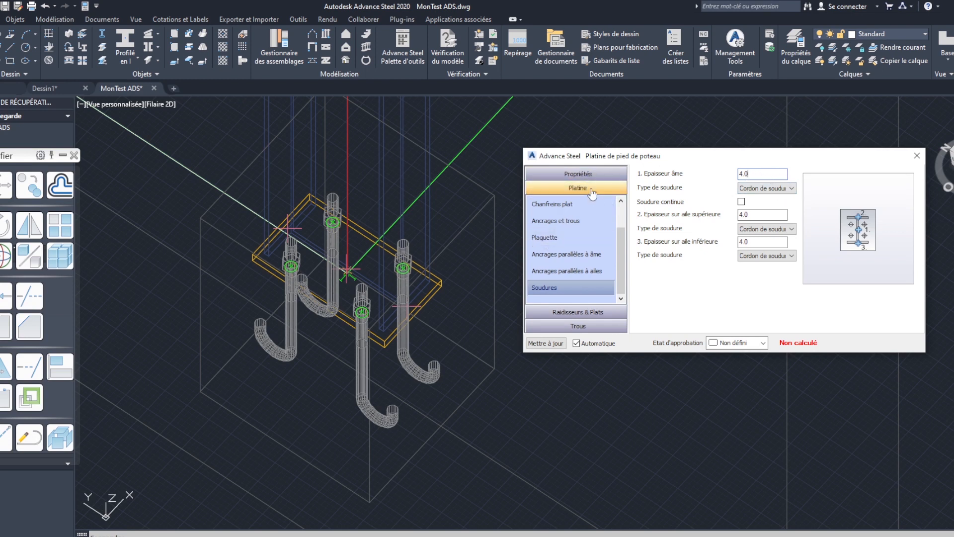
click(429, 222)
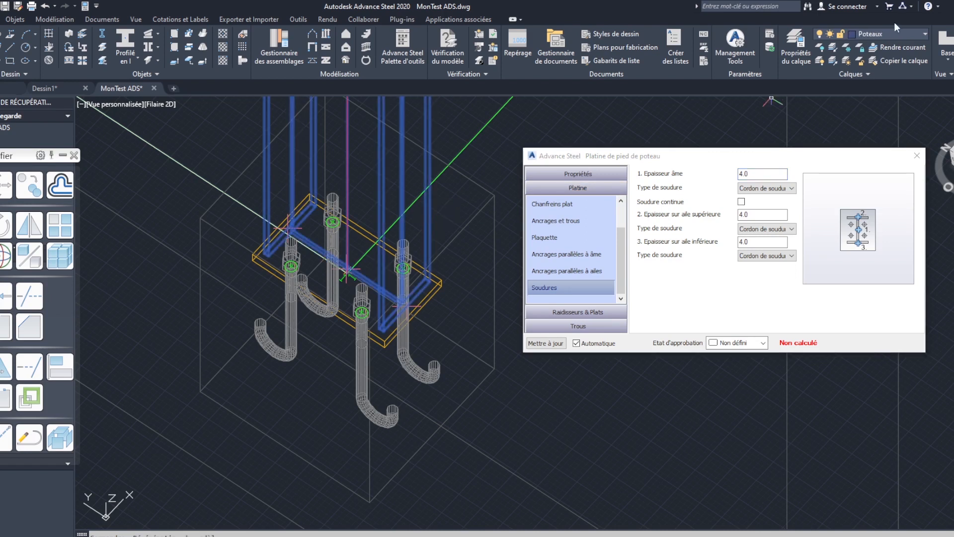
click(917, 34)
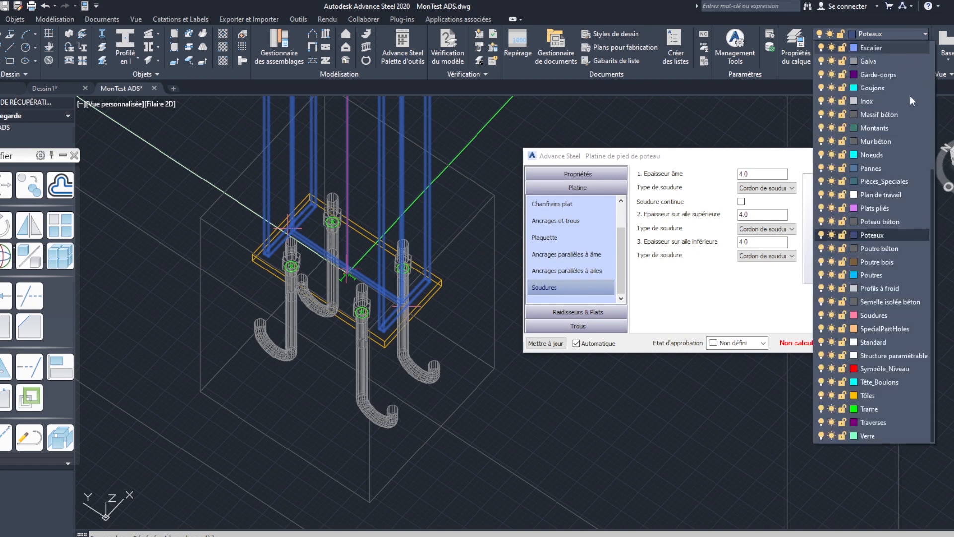
click(701, 281)
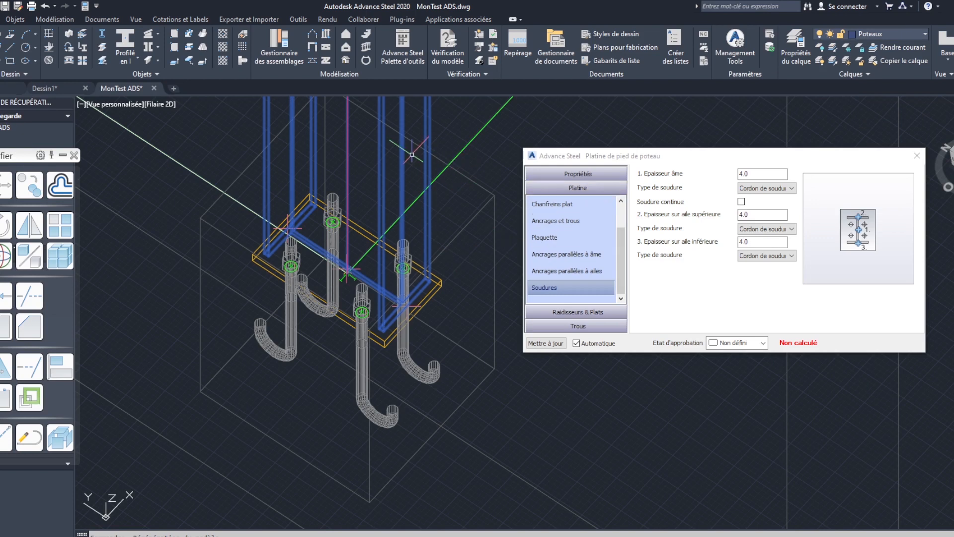
Step: Display the selected column's properties palette and move the Modifier tool palette clear of it
right_click(426, 121)
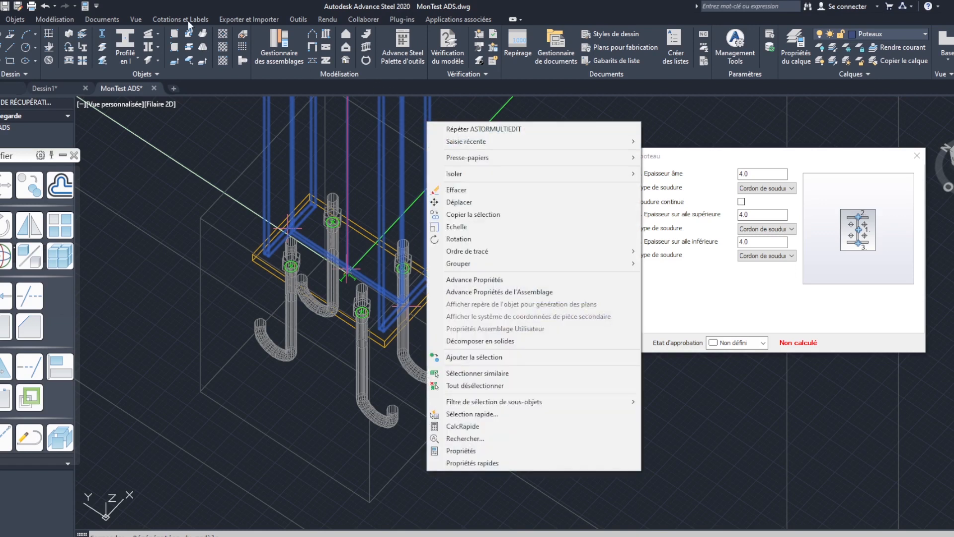
click(88, 4)
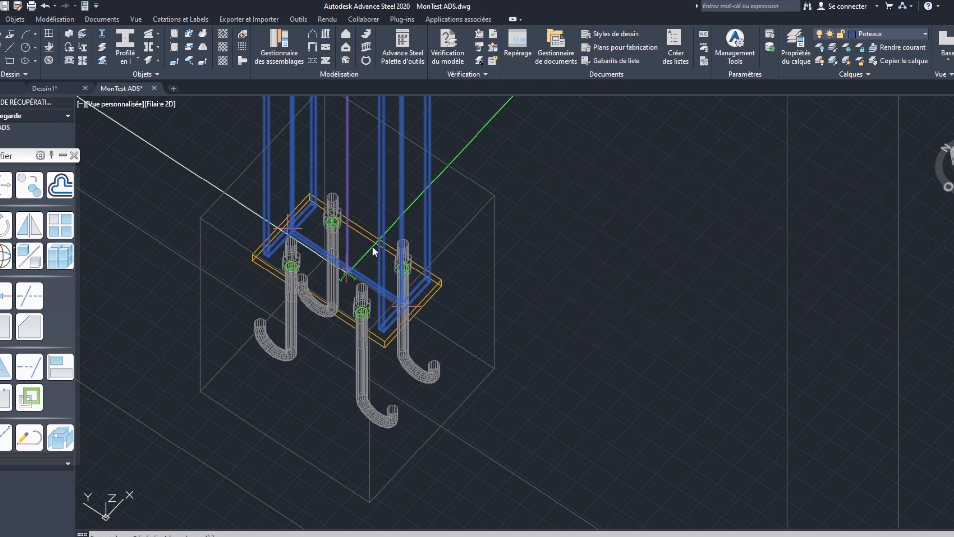
key(ctrl+1)
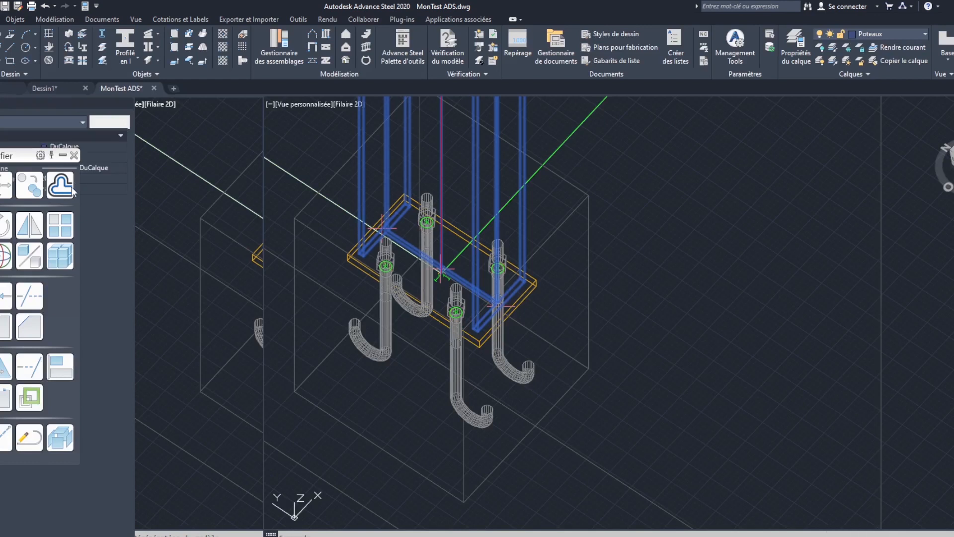
drag(23, 159, 782, 153)
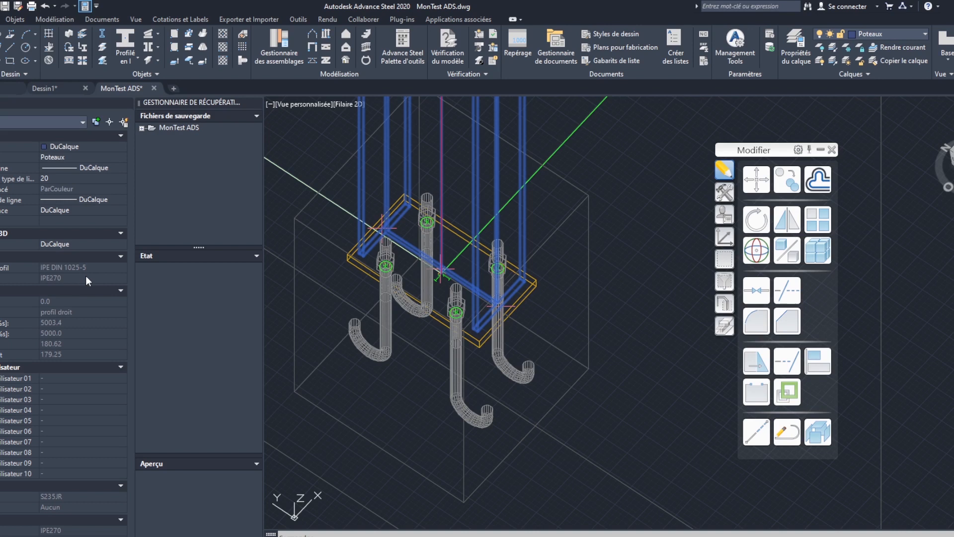
Step: Deselect the column and reopen the base plate connection's settings at the plate dimensions
middle_drag(603, 301, 608, 309)
key(Escape)
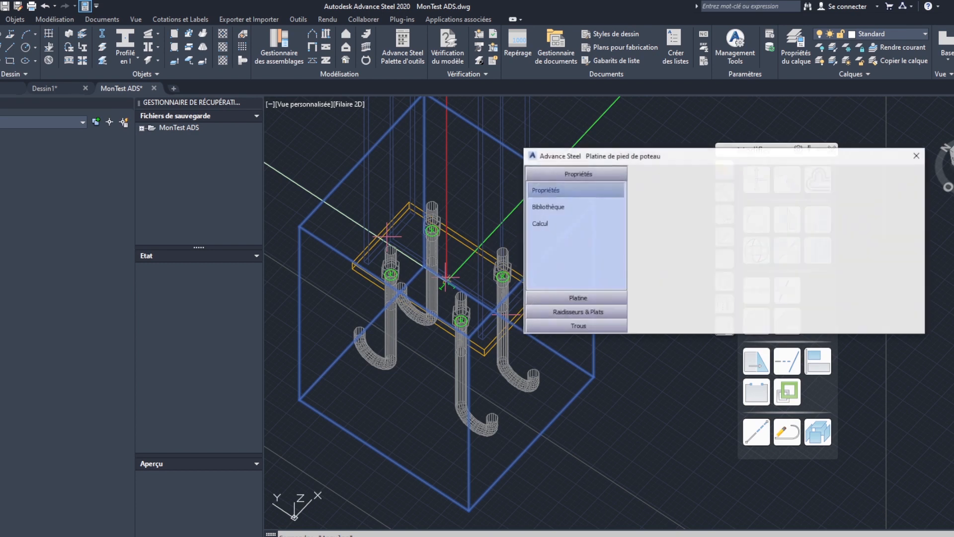
click(572, 299)
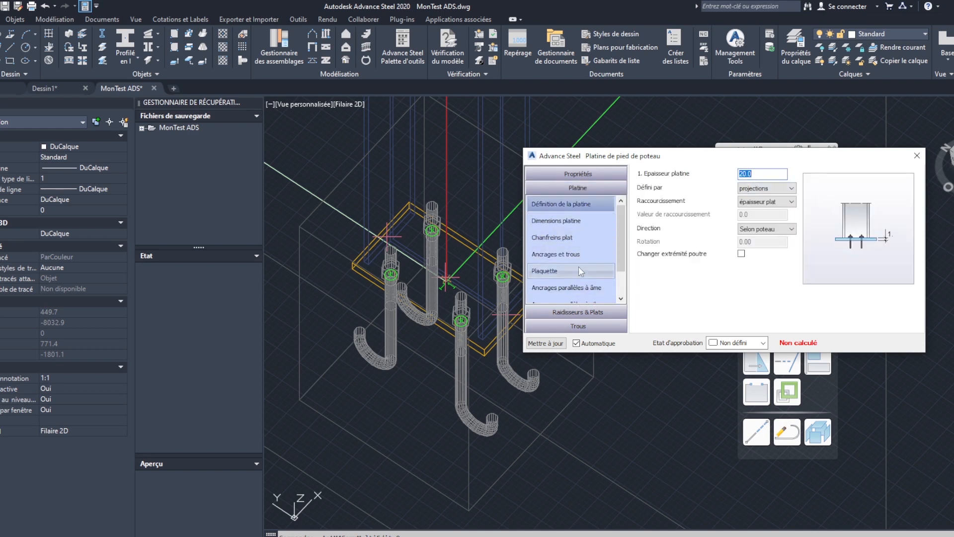
click(556, 270)
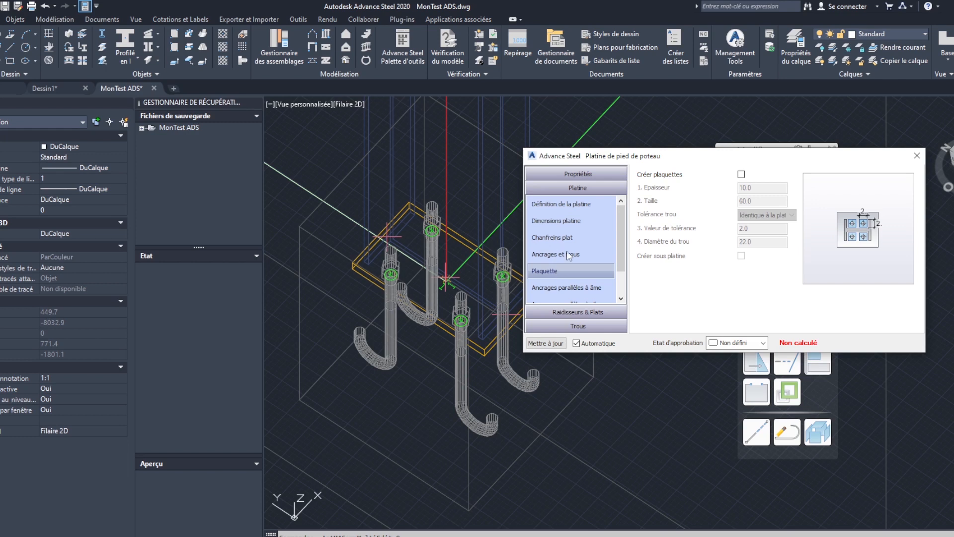
click(565, 222)
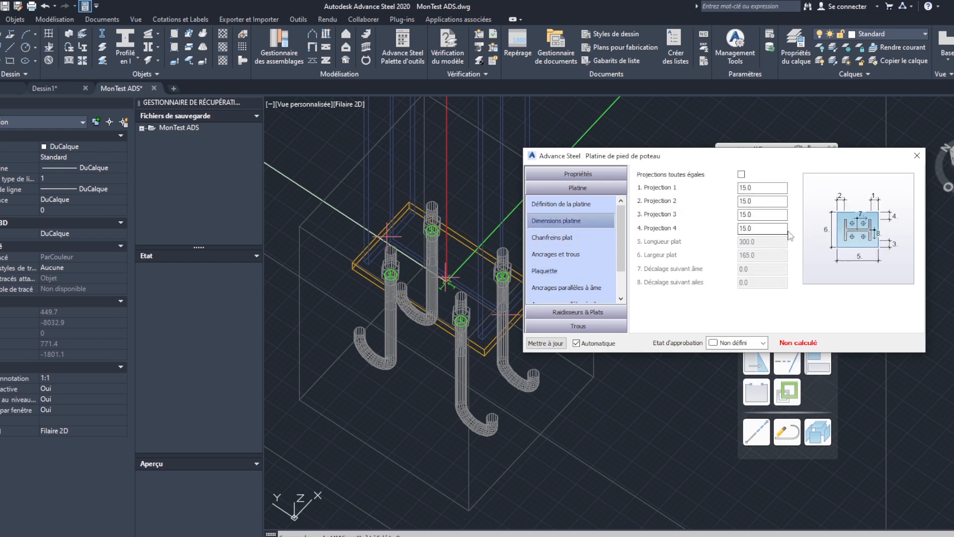
Step: With equal projections off, set base plate projections 1 and 2 to 25 and projections 3 and 4 to 30
click(741, 175)
click(741, 174)
scroll(647, 220, down, 2)
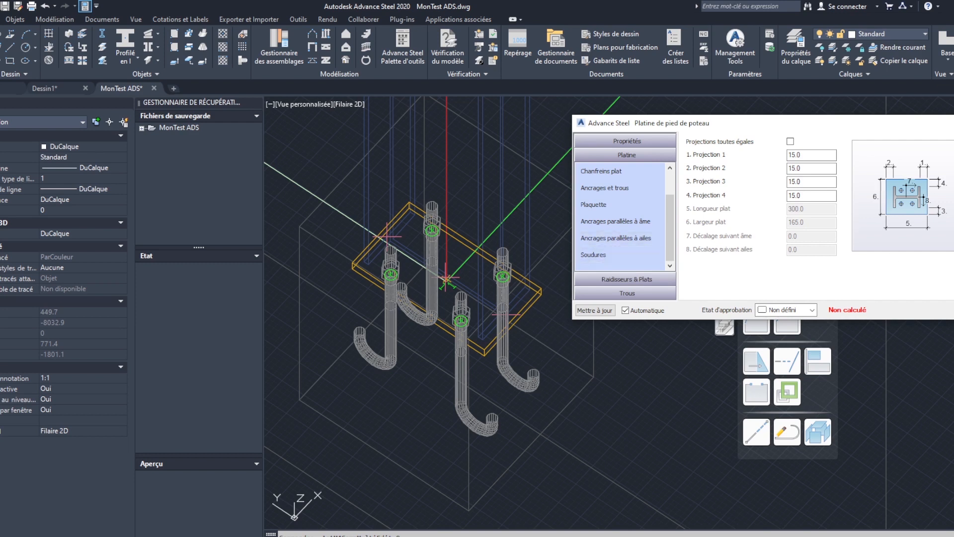
drag(801, 155, 776, 155)
text(25)
key(Tab)
text(25)
key(Tab)
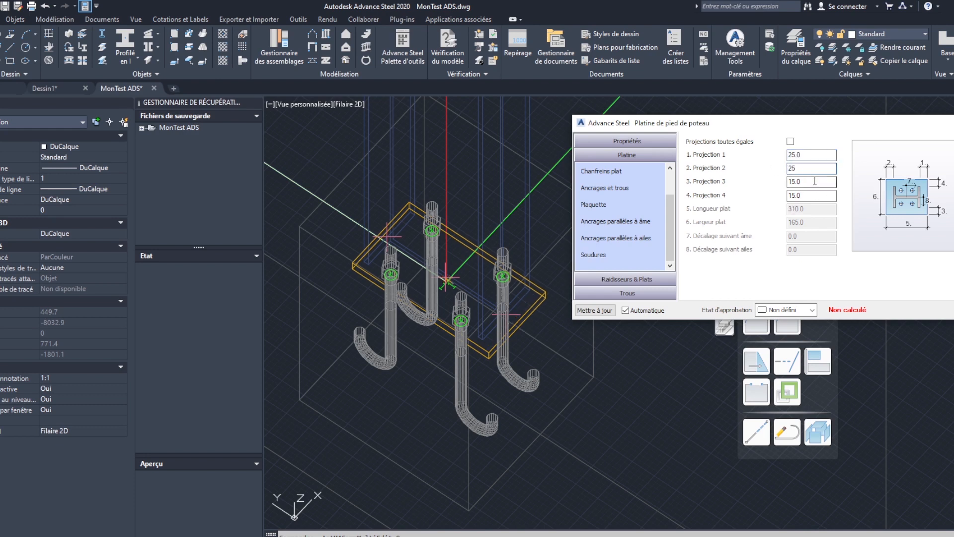
text(30)
key(Tab)
text(30)
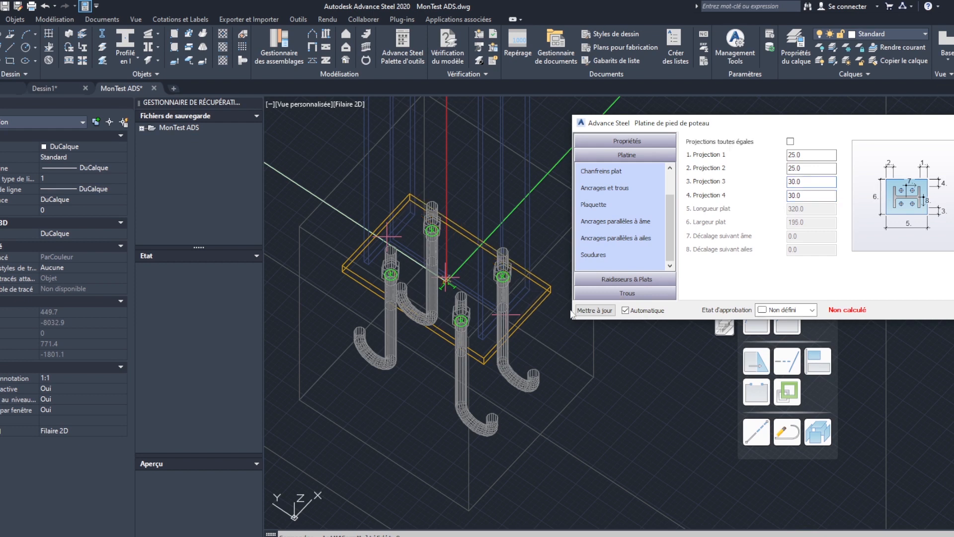
Step: Inspect the resized base plate in 3D and browse the stiffener and plate options of the connection
shift+middle_drag(520, 311, 517, 342)
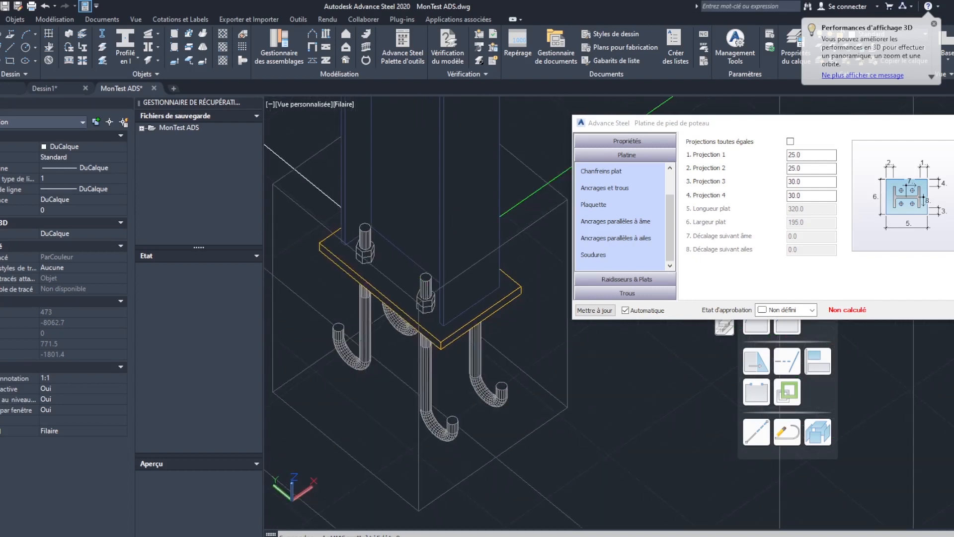
click(627, 279)
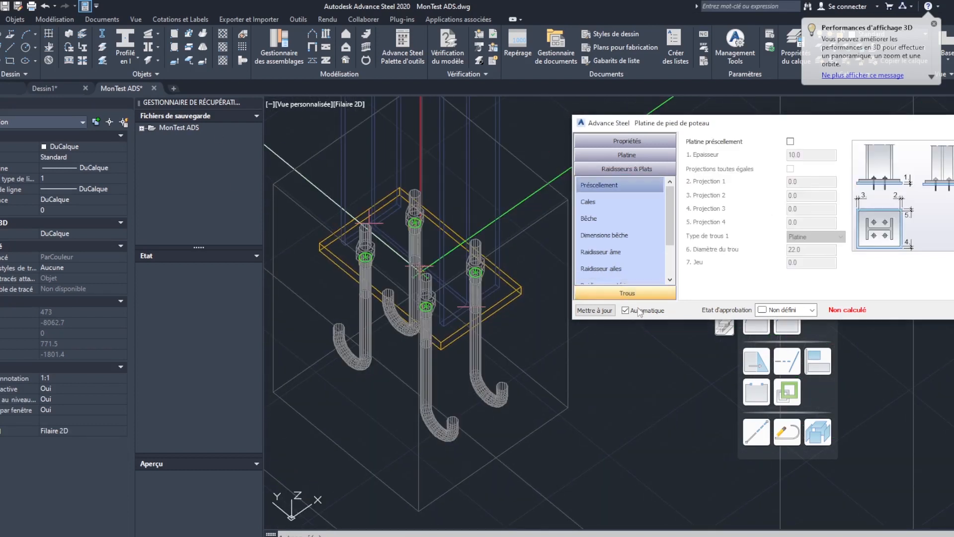
scroll(647, 189, down, 1)
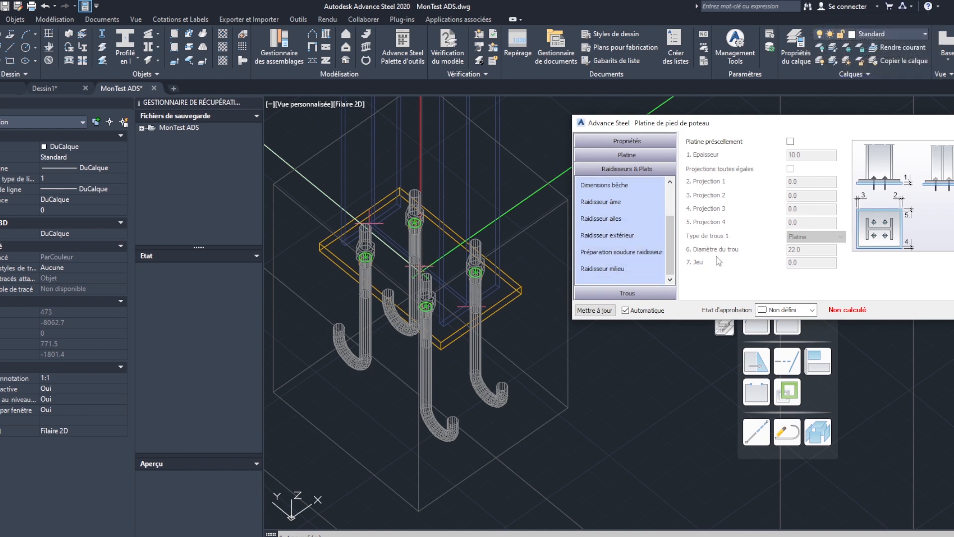
scroll(625, 199, up, 1)
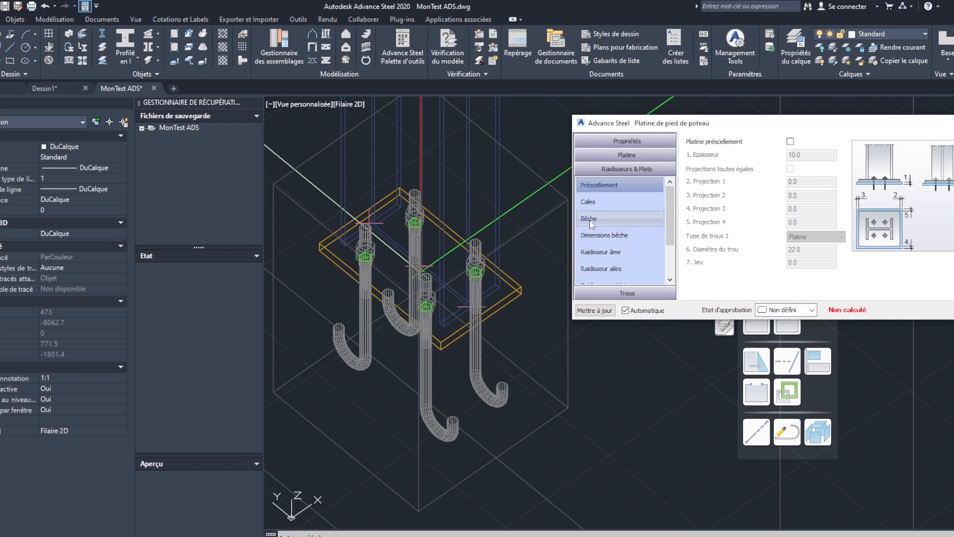
Step: Examine the connection's Préscellement, shim, shear key dimension and web, flange, exterior and middle stiffener settings
click(593, 202)
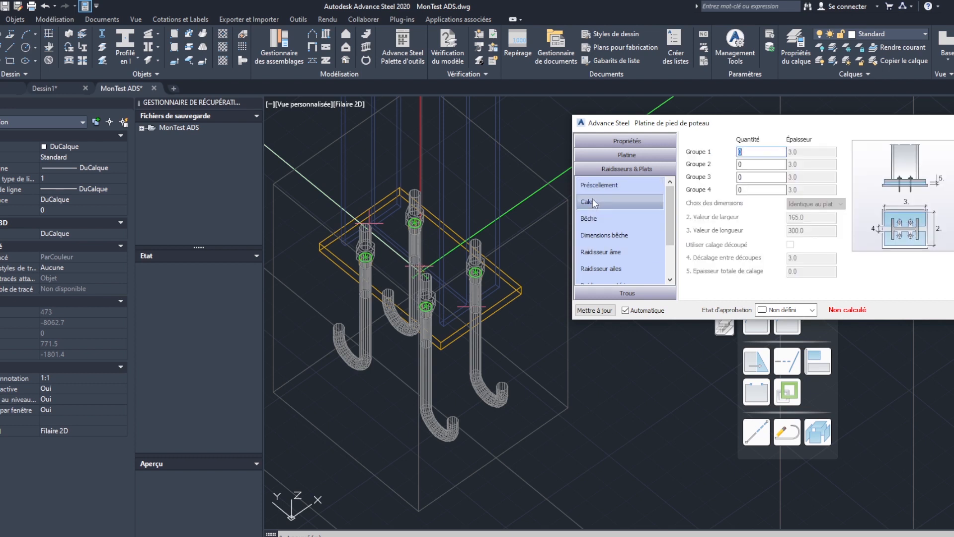
click(603, 184)
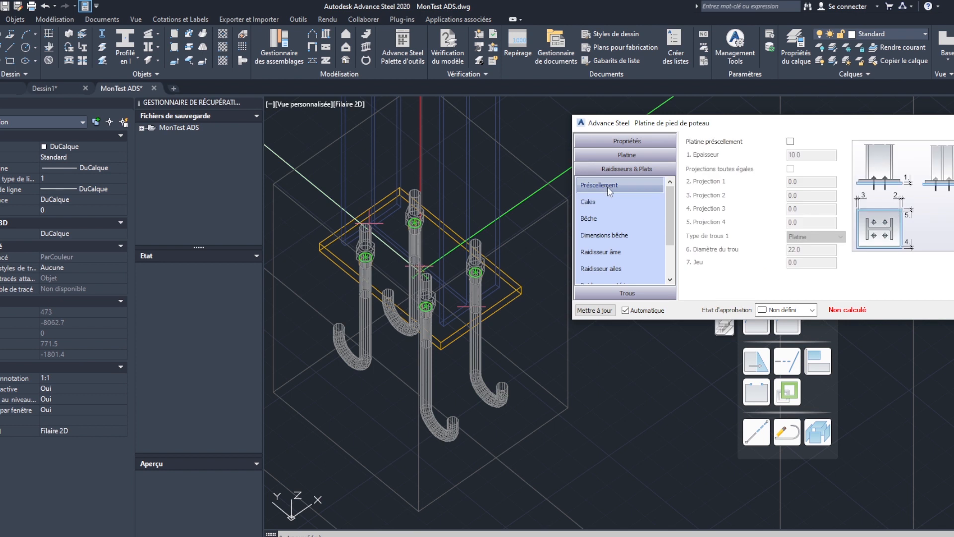
click(602, 232)
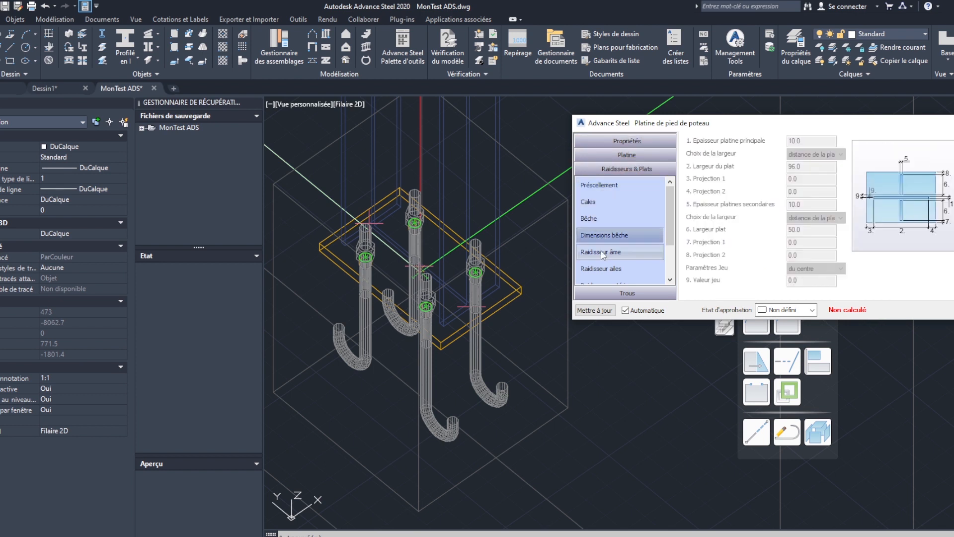
click(608, 252)
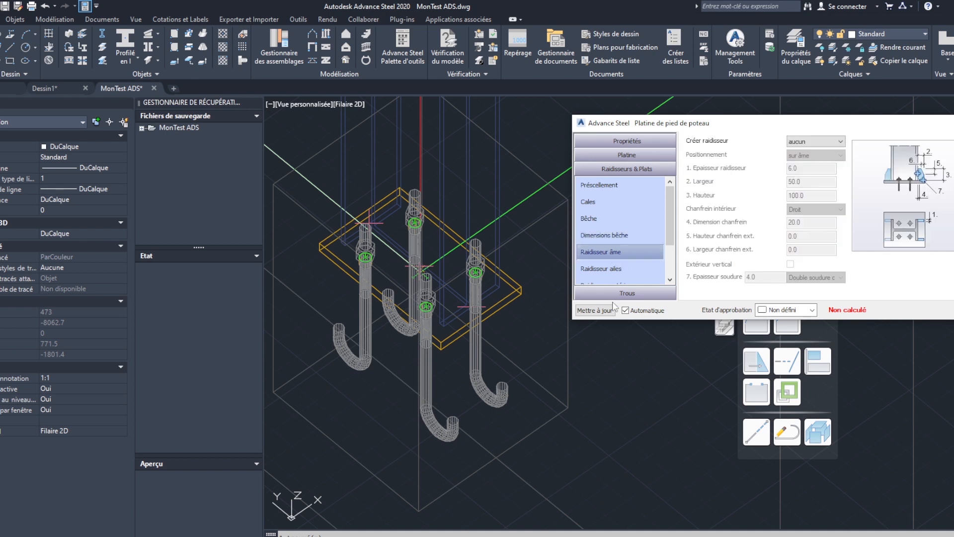
scroll(623, 236, down, 1)
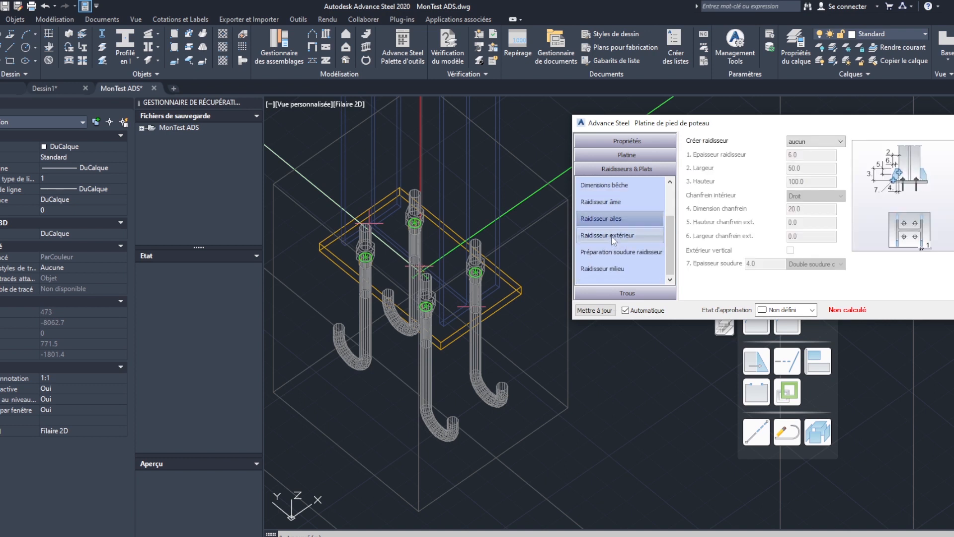
click(612, 235)
click(602, 269)
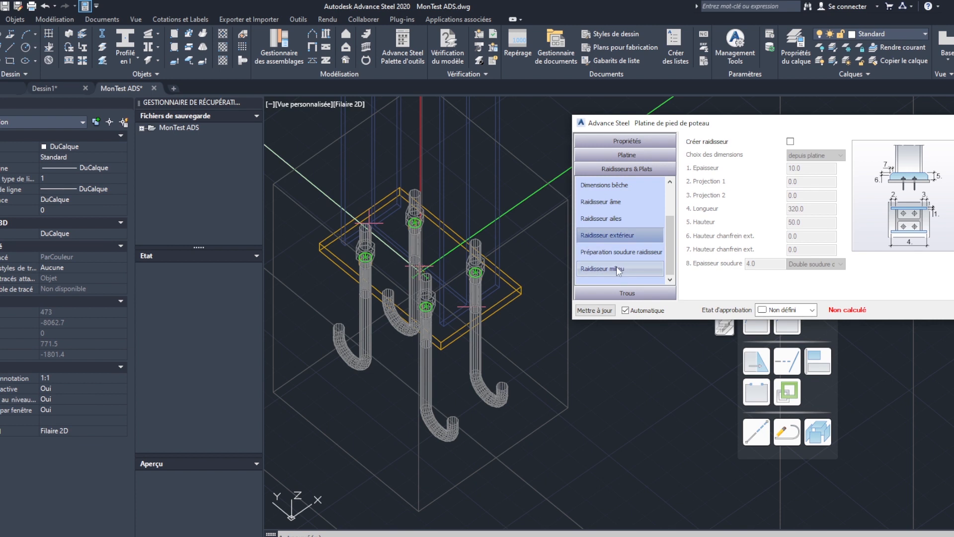
scroll(617, 197, up, 1)
click(617, 204)
Step: Enable the Platine préscellement under the base plate and set its thickness to 15
click(615, 185)
click(790, 142)
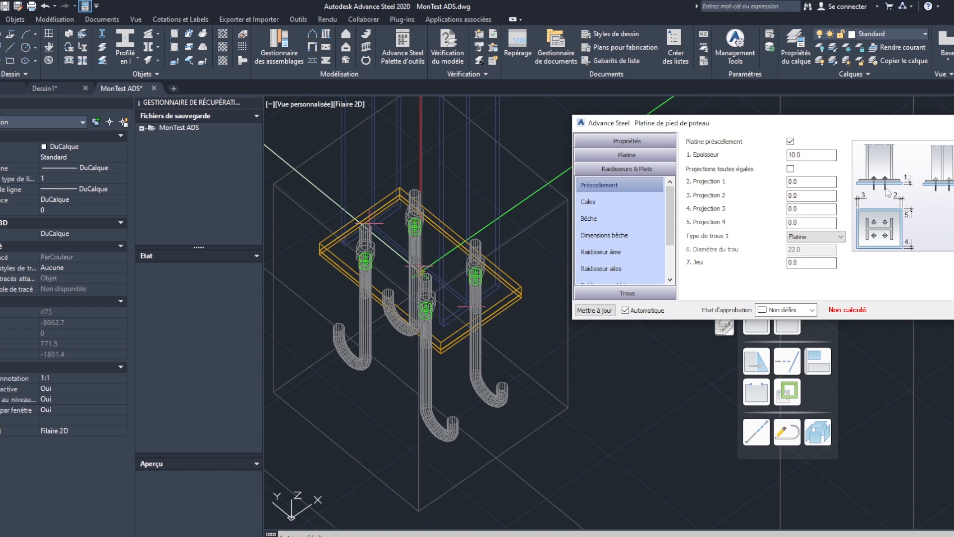
click(810, 155)
drag(808, 155, 741, 162)
text(15)
click(805, 182)
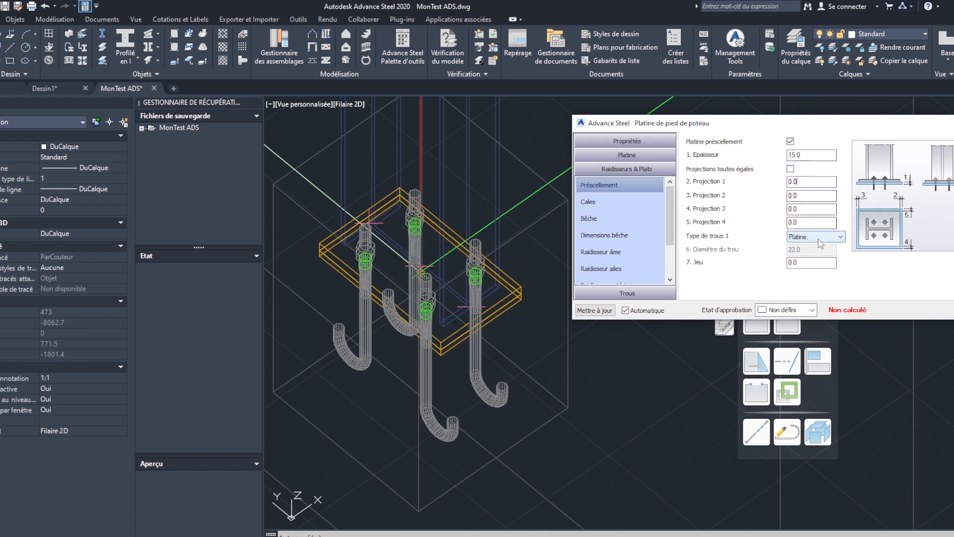
Step: Try the variable hole type on the préscellement plate and return it to Platine
click(835, 238)
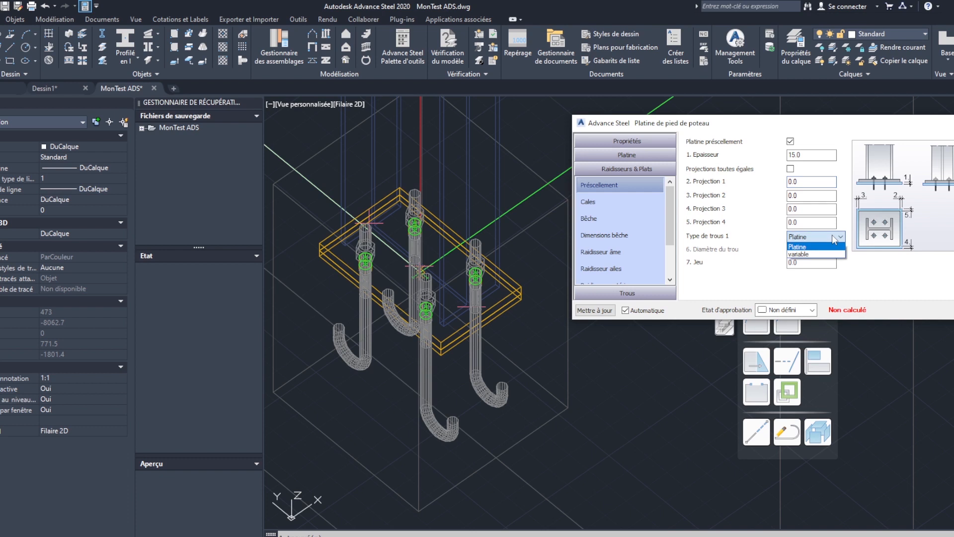
click(807, 259)
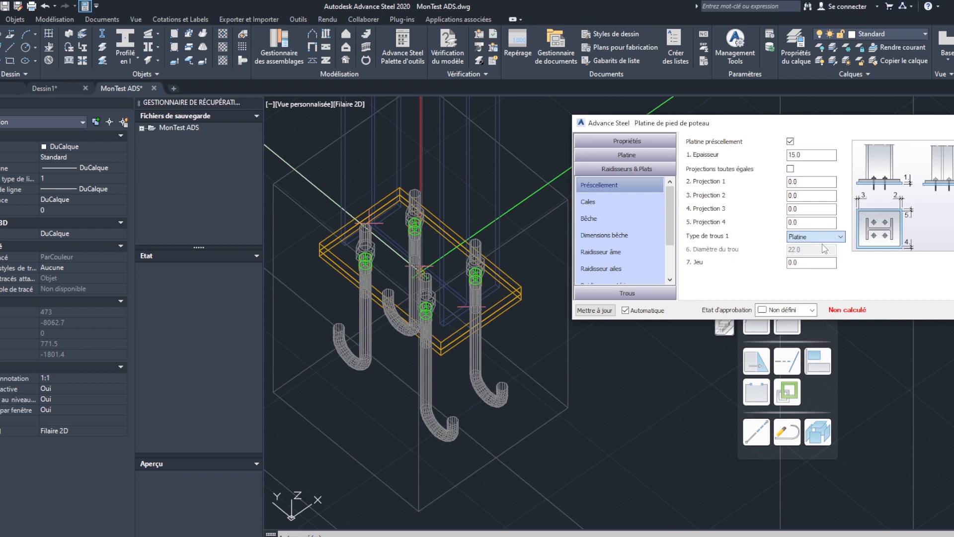
click(840, 237)
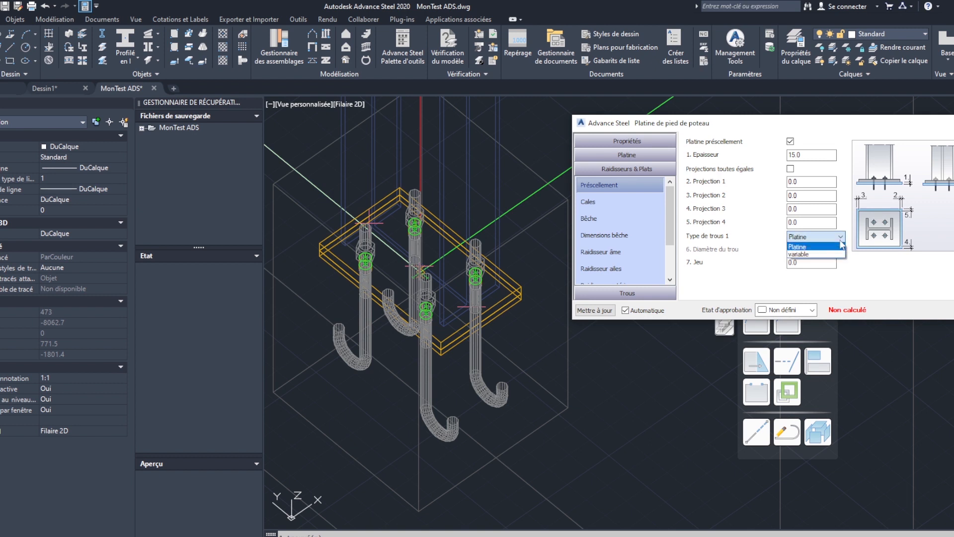
click(808, 247)
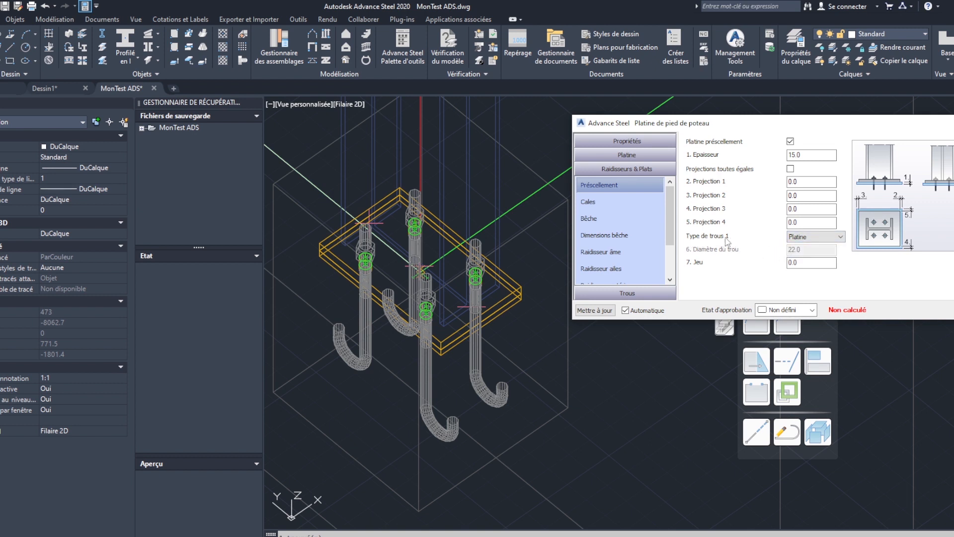
click(840, 237)
click(808, 256)
click(840, 237)
click(808, 248)
key(Tab)
Step: Inspect the préscellement plate's holes in the model, switch their type to variable, and restore Platine
scroll(525, 288, up, 4)
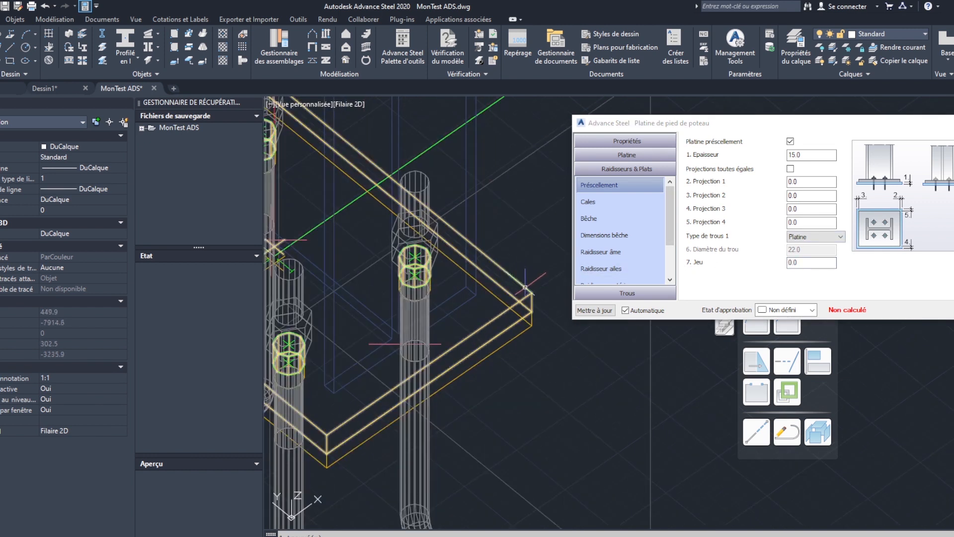
scroll(523, 235, down, 2)
middle_drag(494, 304, 533, 285)
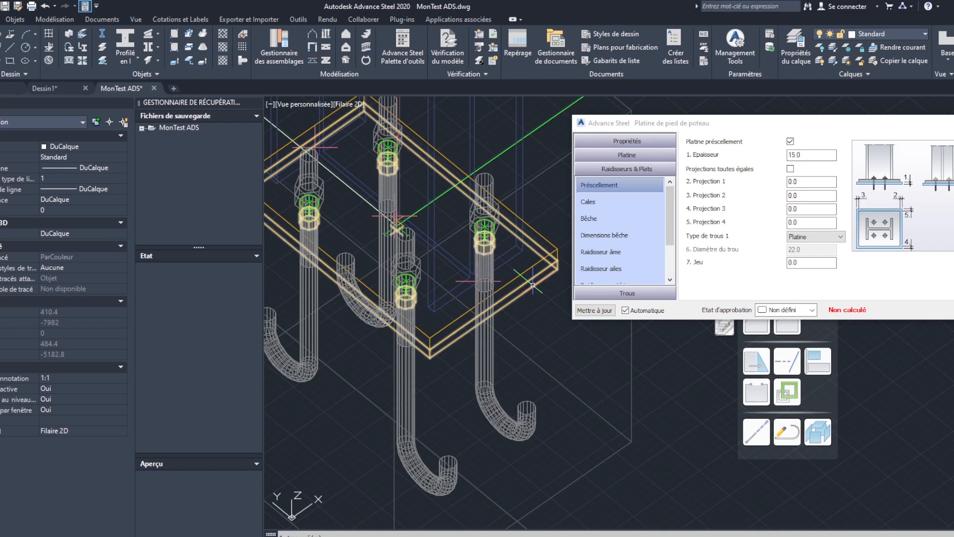
click(825, 237)
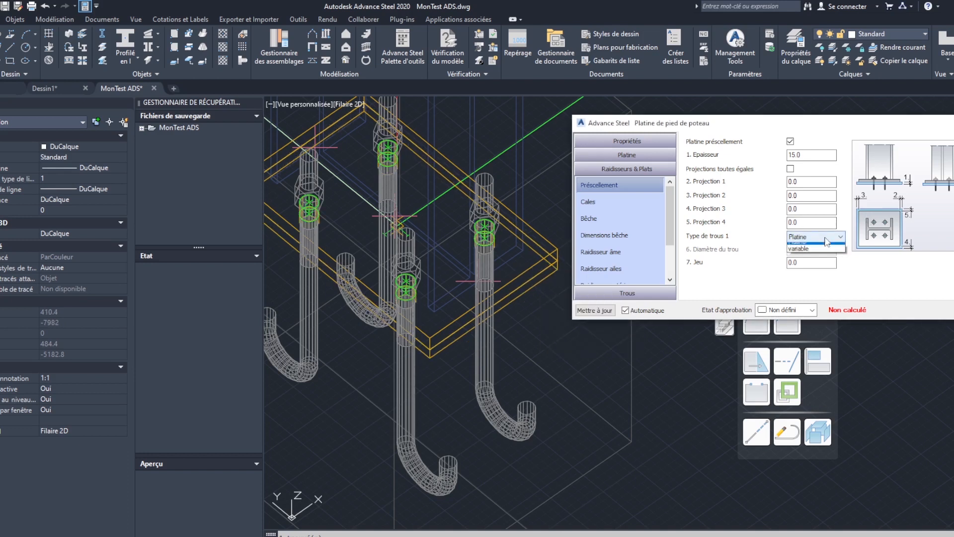
click(811, 249)
key(Tab)
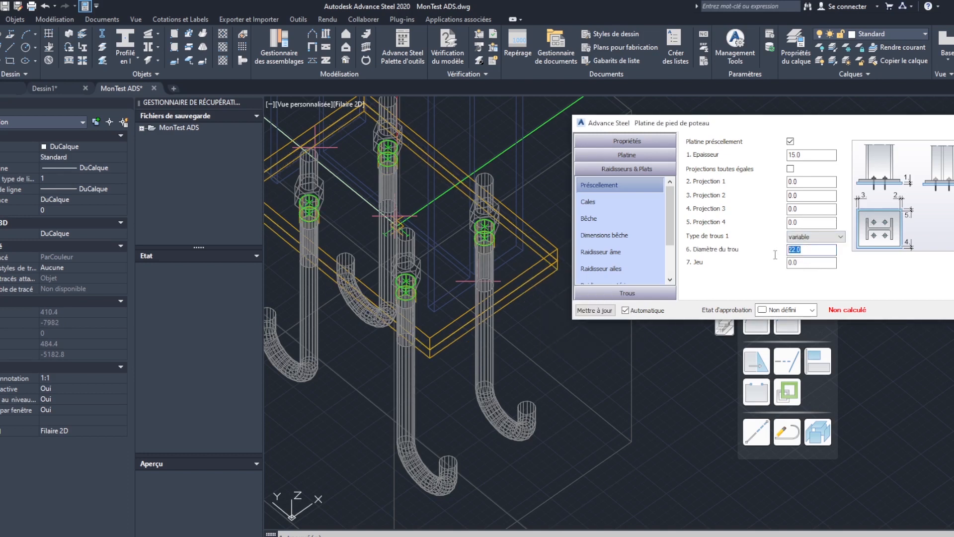
click(829, 237)
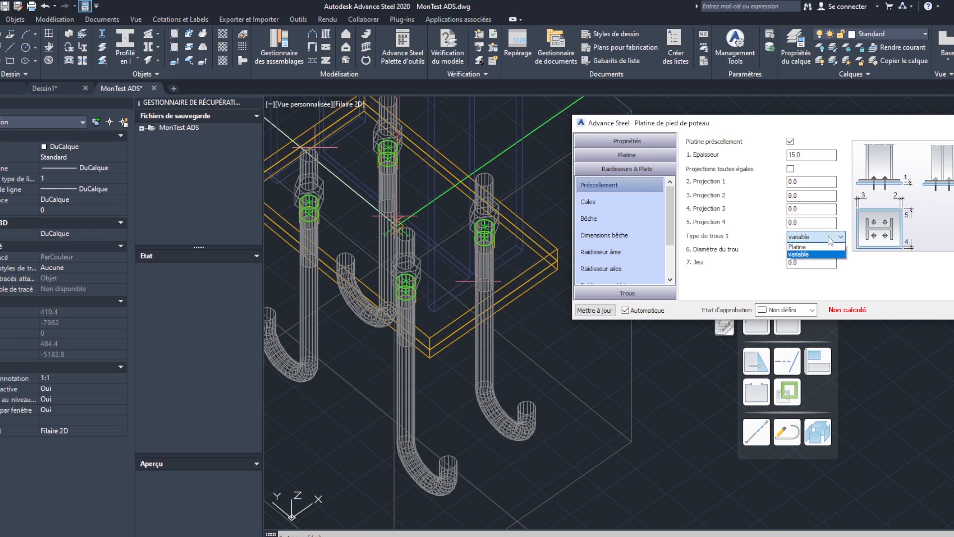
click(802, 254)
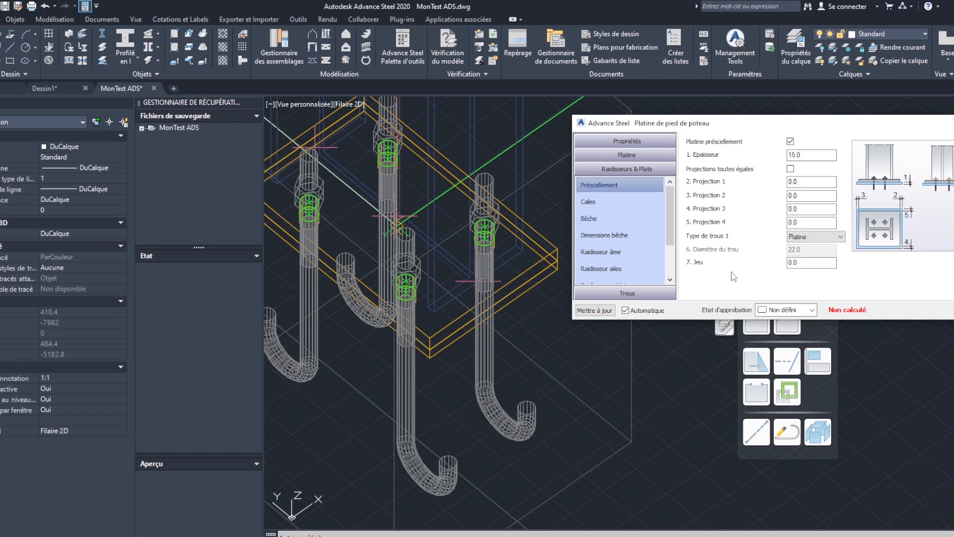
Step: Review the shim groups, shear key and shear key dimension settings of the base plate connection
click(616, 200)
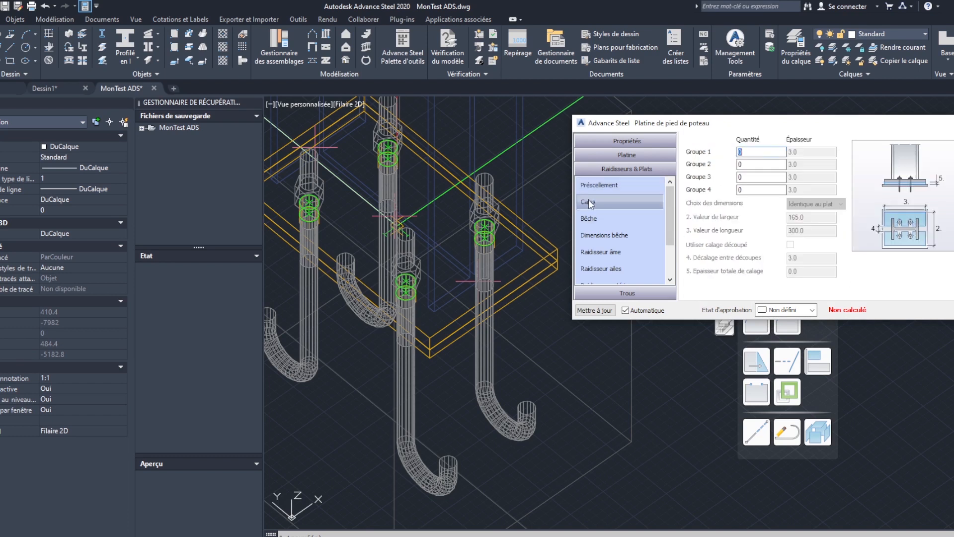
click(762, 152)
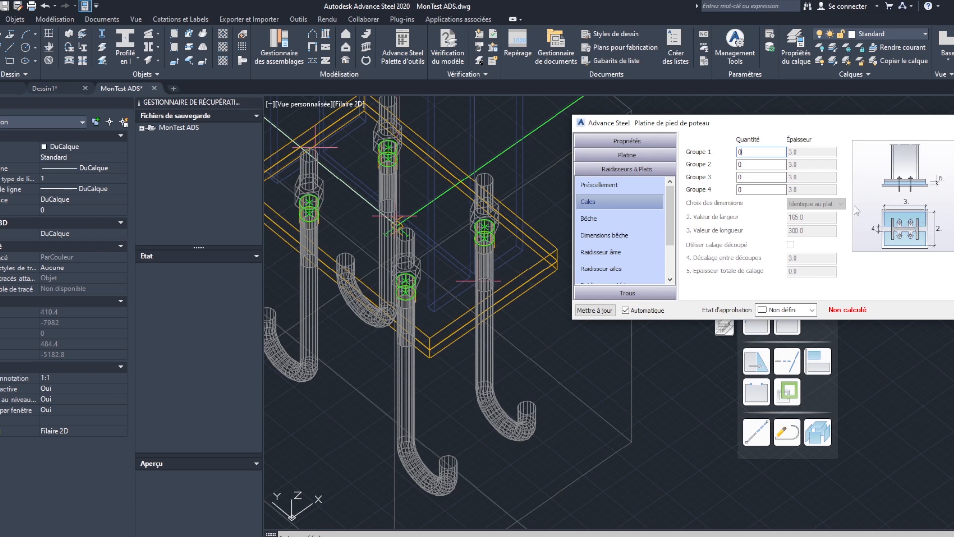
click(602, 218)
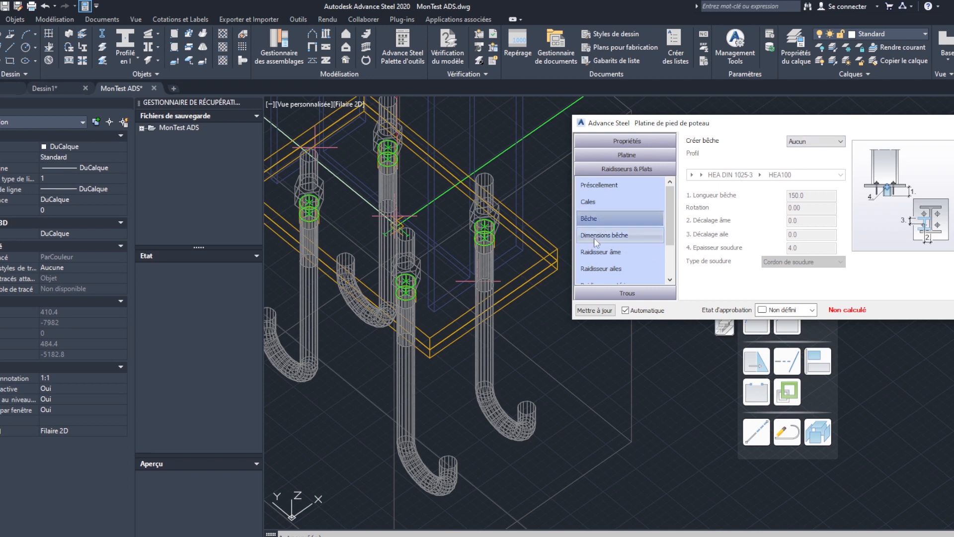
click(615, 235)
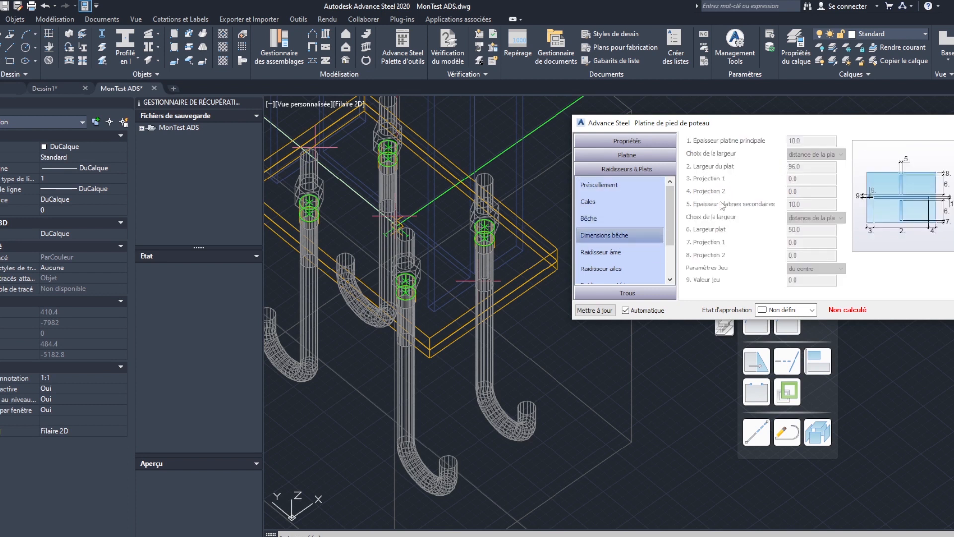
scroll(651, 236, down, 1)
scroll(641, 248, up, 1)
Step: Create web stiffeners on both sides (les deux côtés) of the column base and inspect them in 3D
click(612, 254)
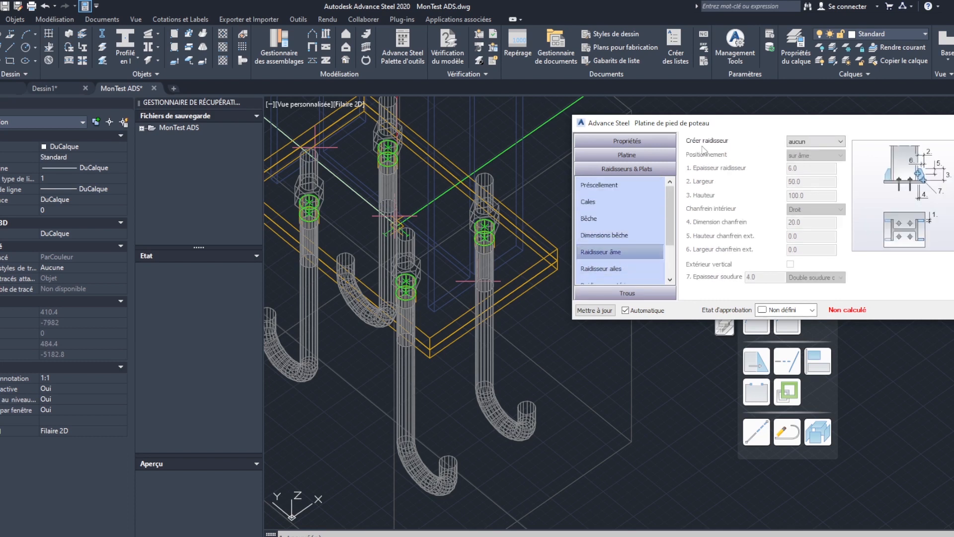
click(820, 142)
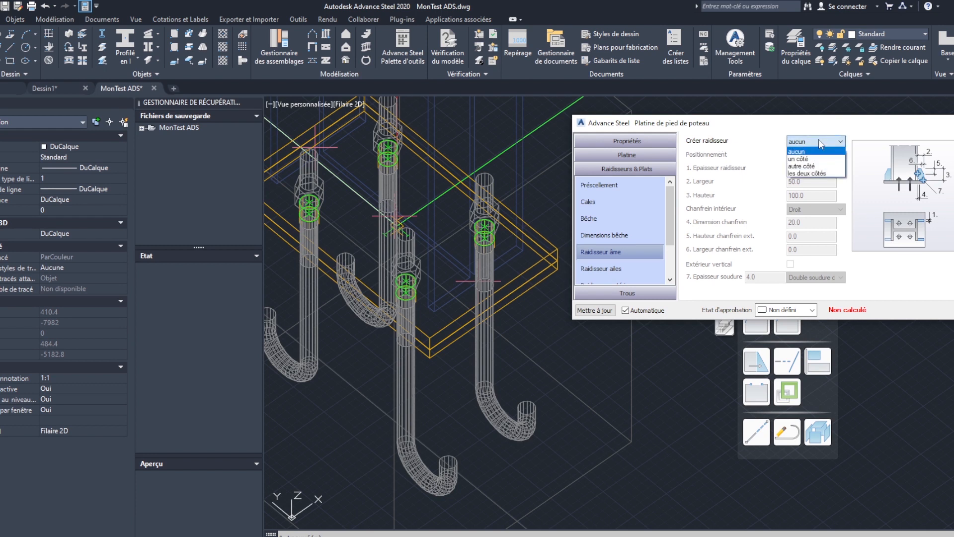
click(820, 173)
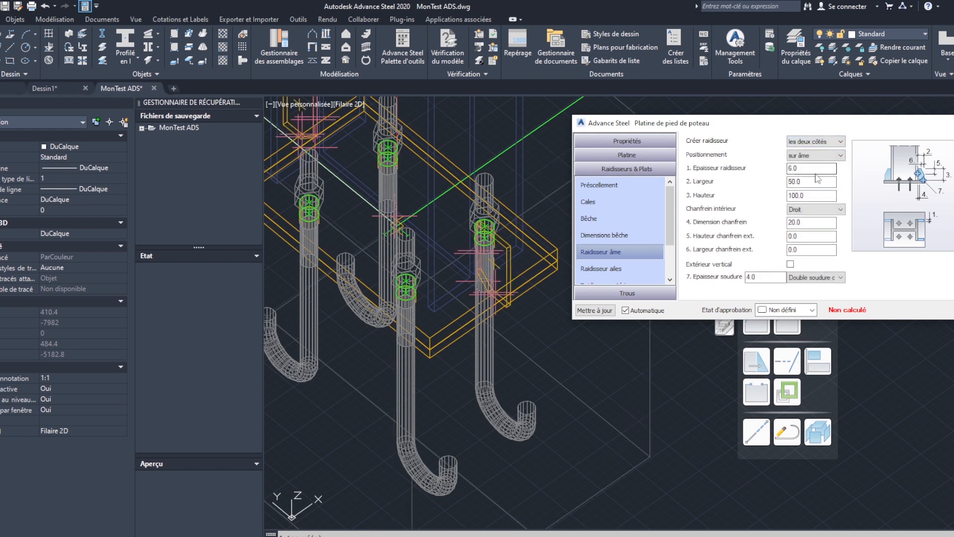
scroll(535, 338, up, 5)
shift+middle_drag(534, 339, 629, 321)
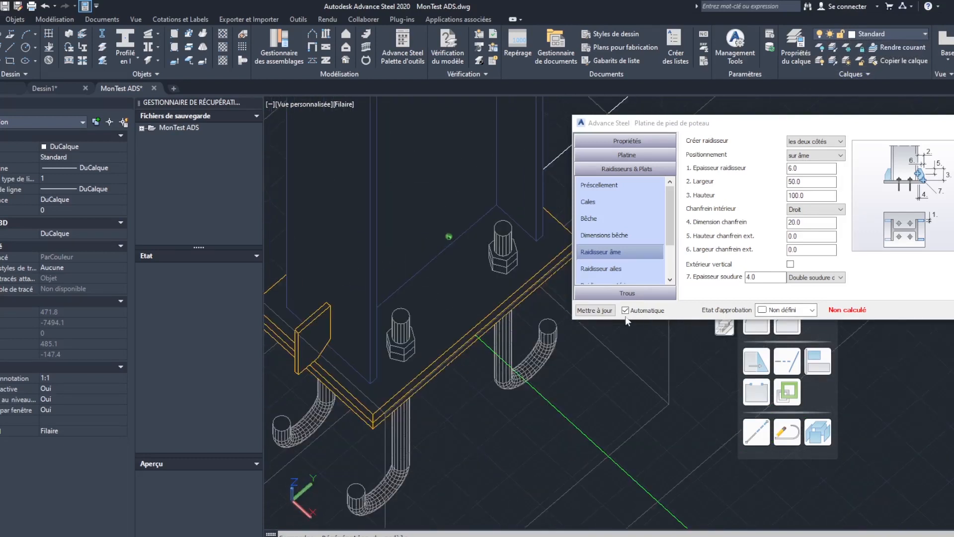
scroll(442, 319, down, 2)
shift+middle_drag(442, 320, 587, 308)
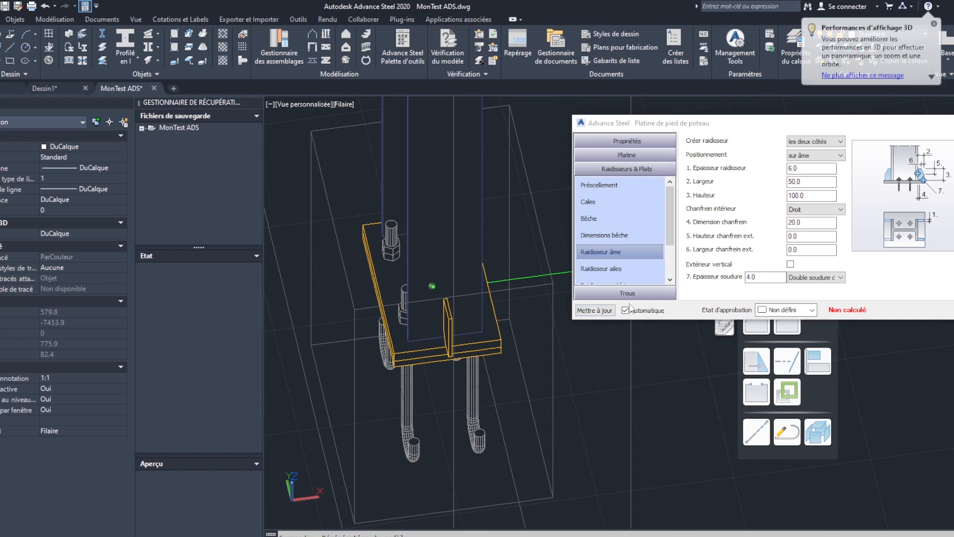
mouse_move(473, 303)
shift+middle_down()
mouse_move(549, 313)
mouse_move(467, 298)
shift+middle_up()
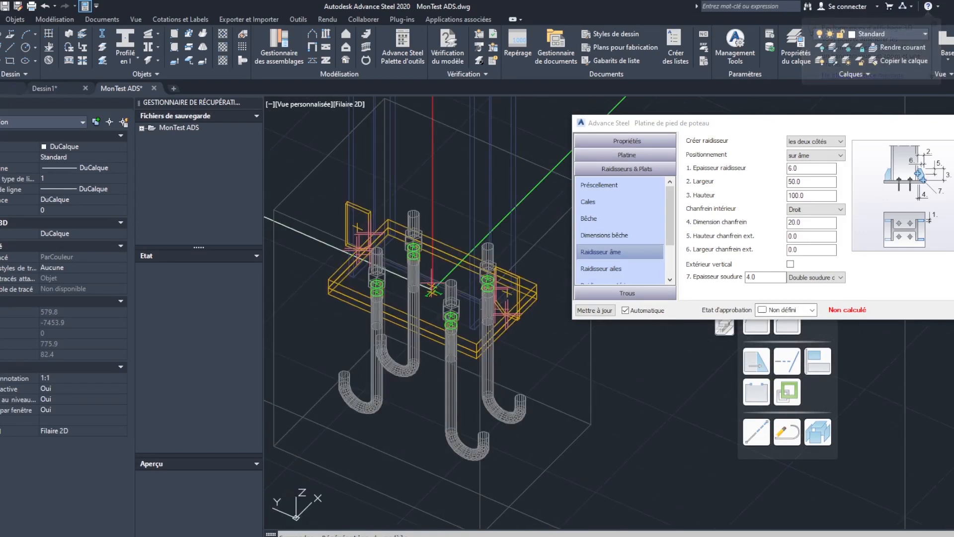
Step: Try positioning the web stiffeners at Aux sommets and inspect their placement on the base plate
click(841, 156)
click(841, 143)
click(841, 142)
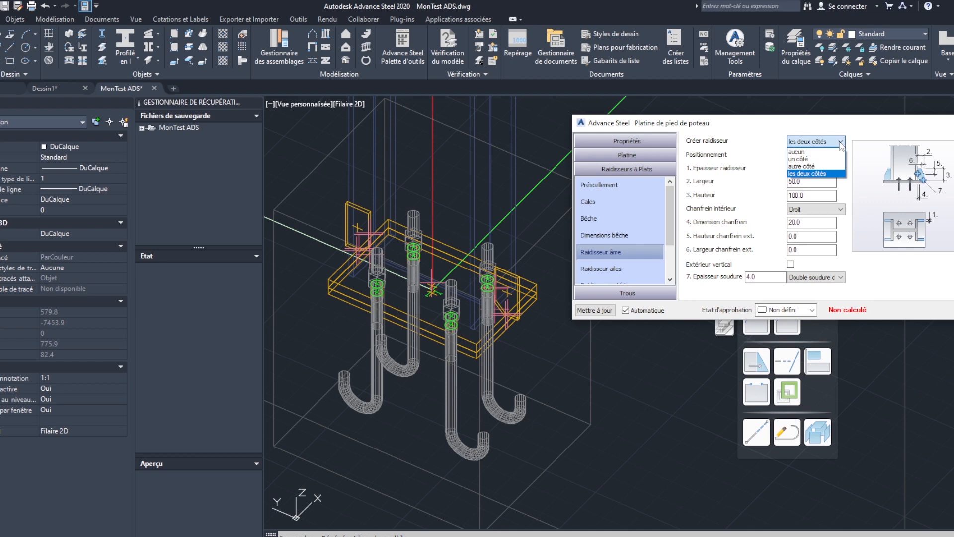
click(852, 125)
click(822, 152)
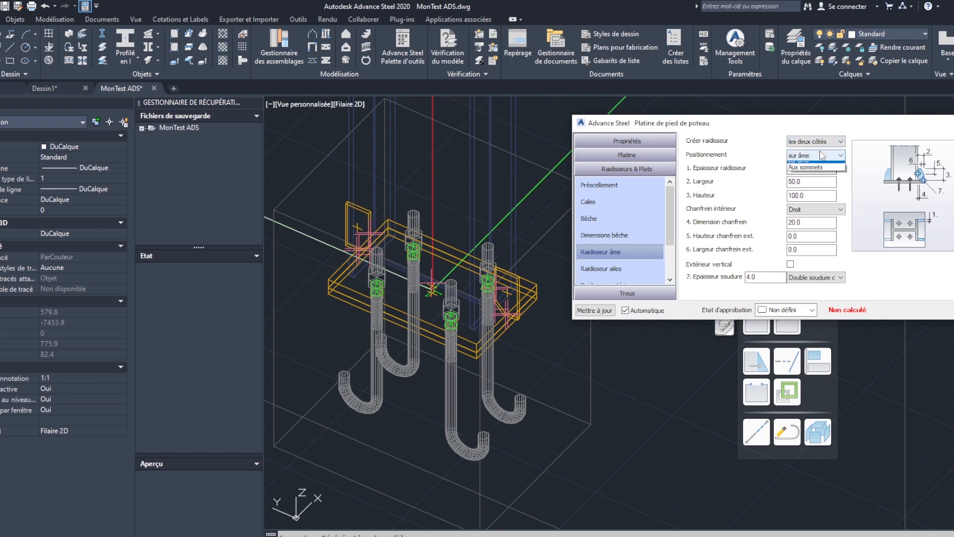
click(816, 173)
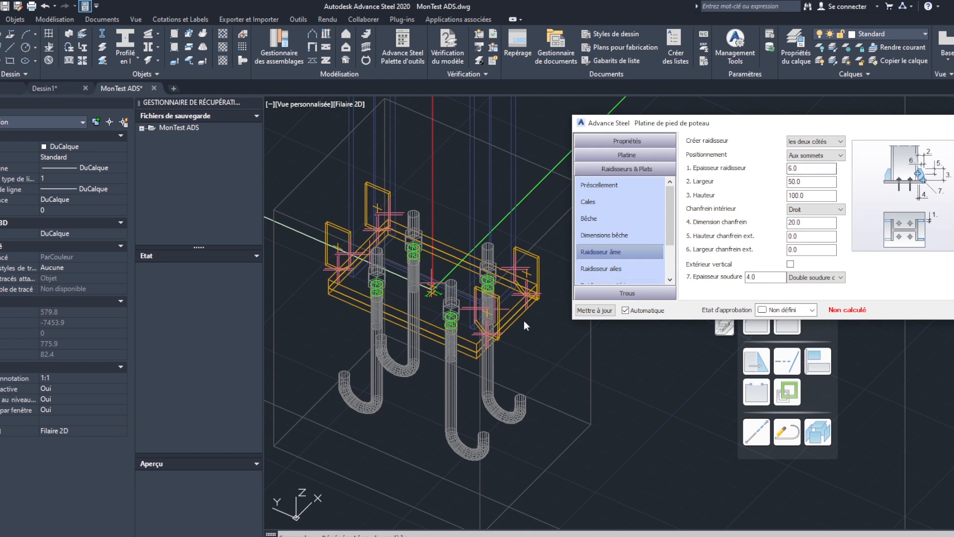
shift+middle_drag(534, 326, 530, 372)
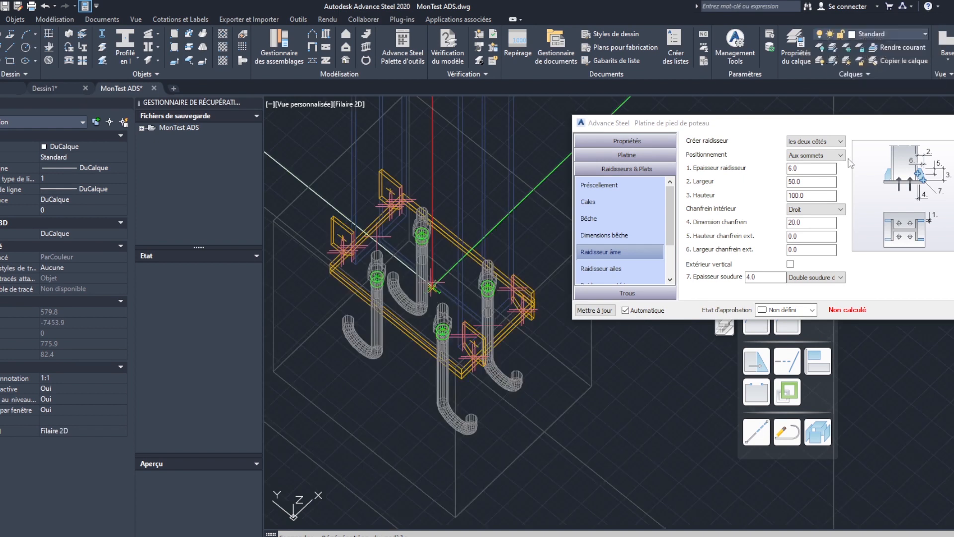
Step: Return the web stiffener positioning to sur âme and check the stiffeners in the model
click(832, 155)
click(808, 169)
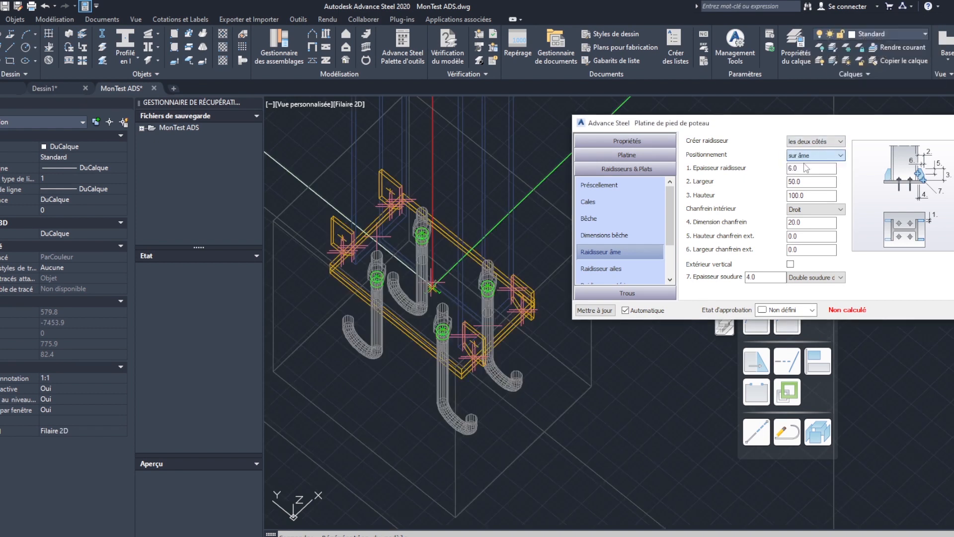
scroll(503, 300, up, 3)
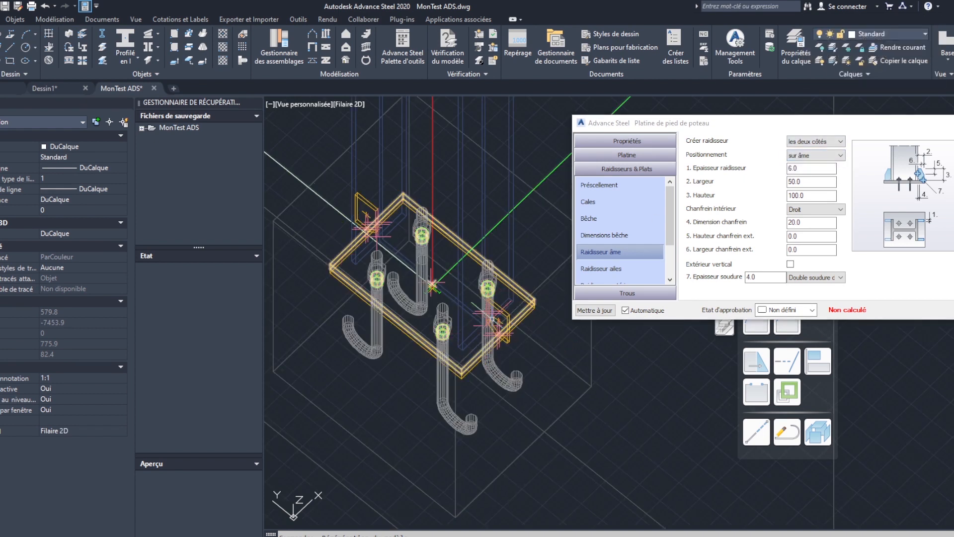
scroll(512, 353, down, 3)
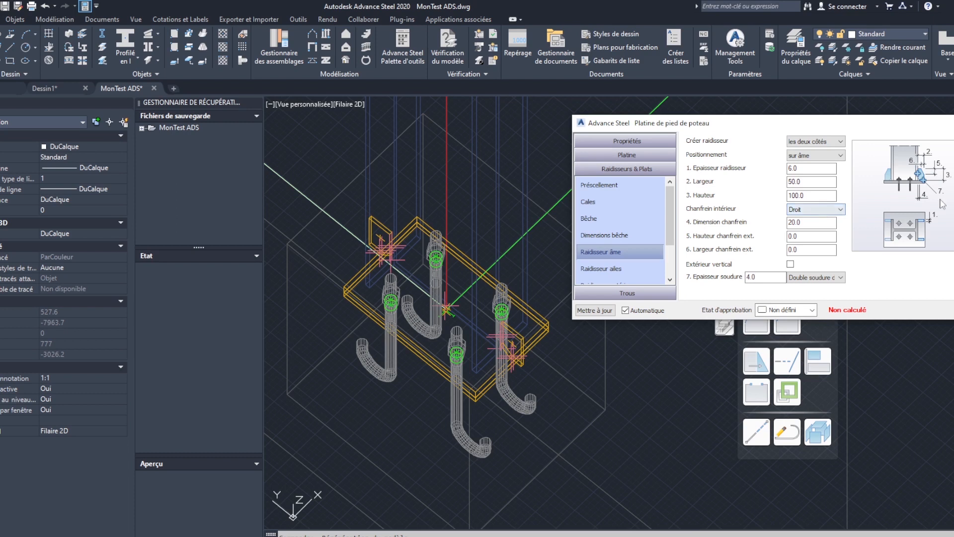
Step: Review the web stiffener options for positioning, created sides, thickness, width, height and interior chamfer type
click(818, 156)
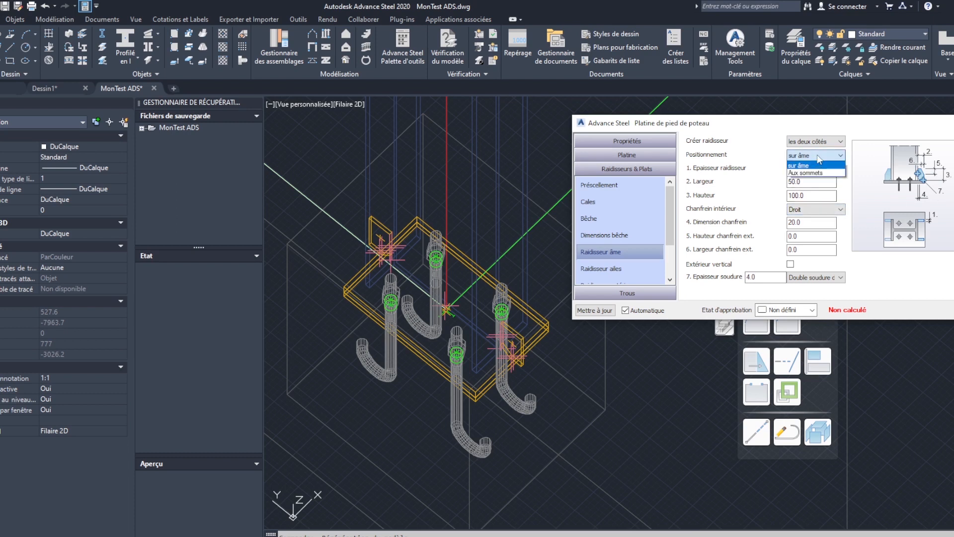
click(851, 144)
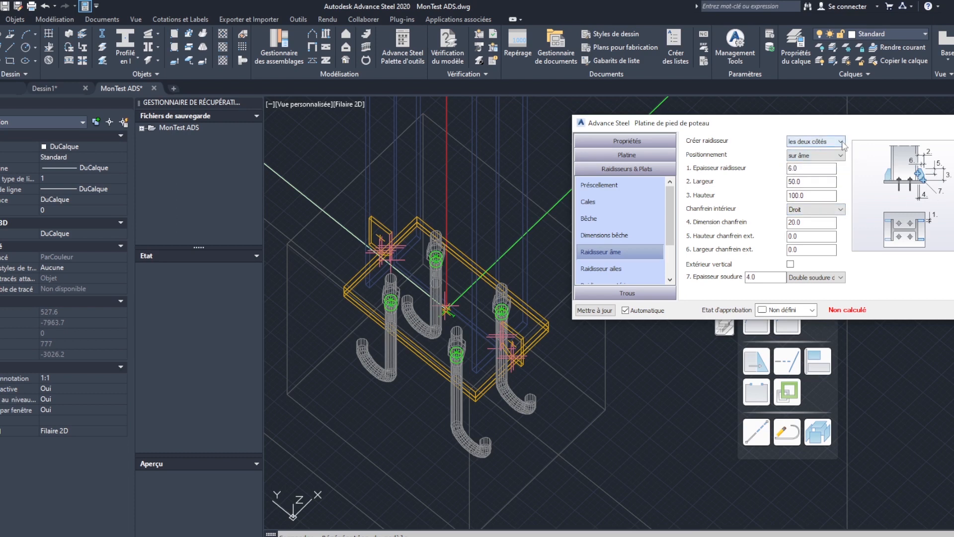
click(843, 142)
click(853, 141)
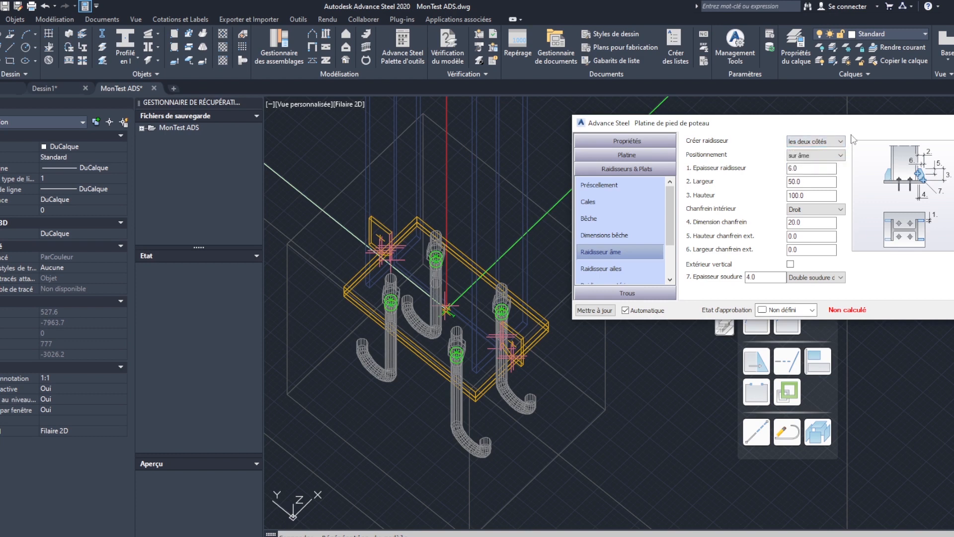
click(813, 170)
click(818, 181)
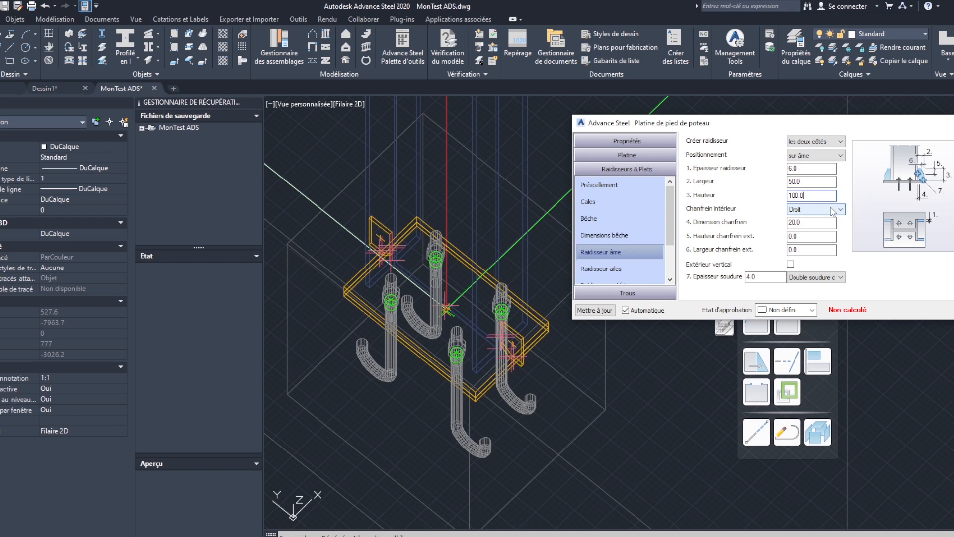
click(833, 211)
click(834, 210)
click(834, 211)
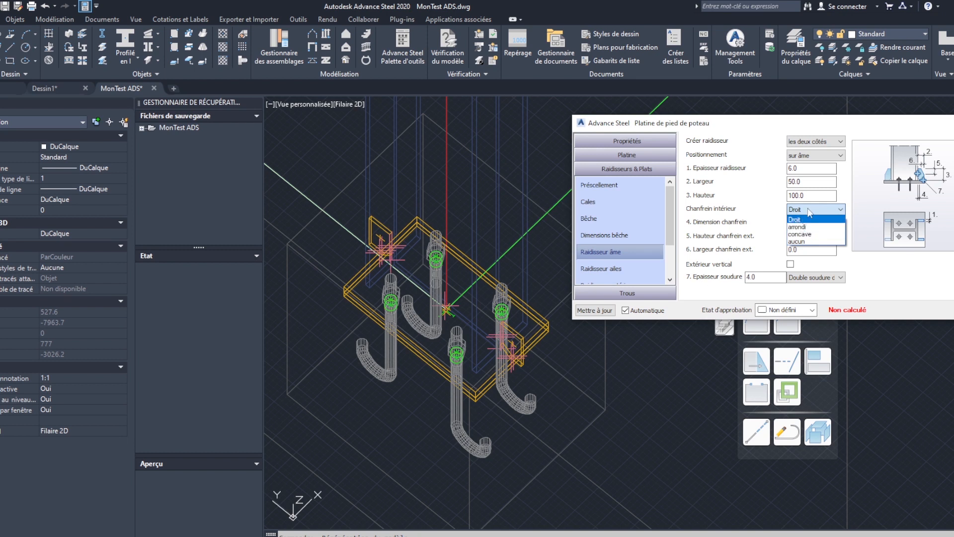
click(815, 219)
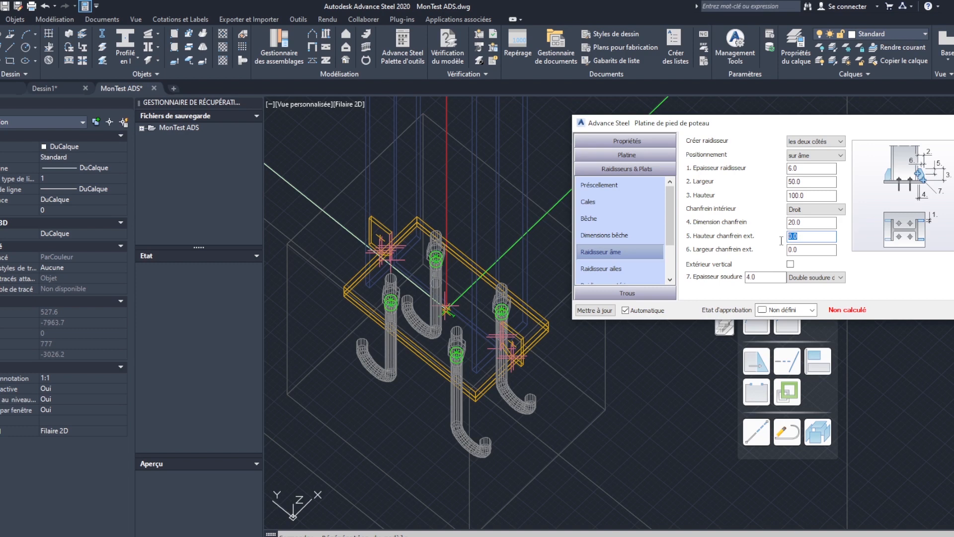
Step: Set the web stiffeners' exterior chamfer height to 30 and exterior chamfer width to 25
click(806, 249)
double_click(801, 250)
text(25)
click(813, 239)
Step: Measure the length of the base plate's long upper edge between its two end corners
shift+middle_drag(546, 338, 621, 362)
text(di)
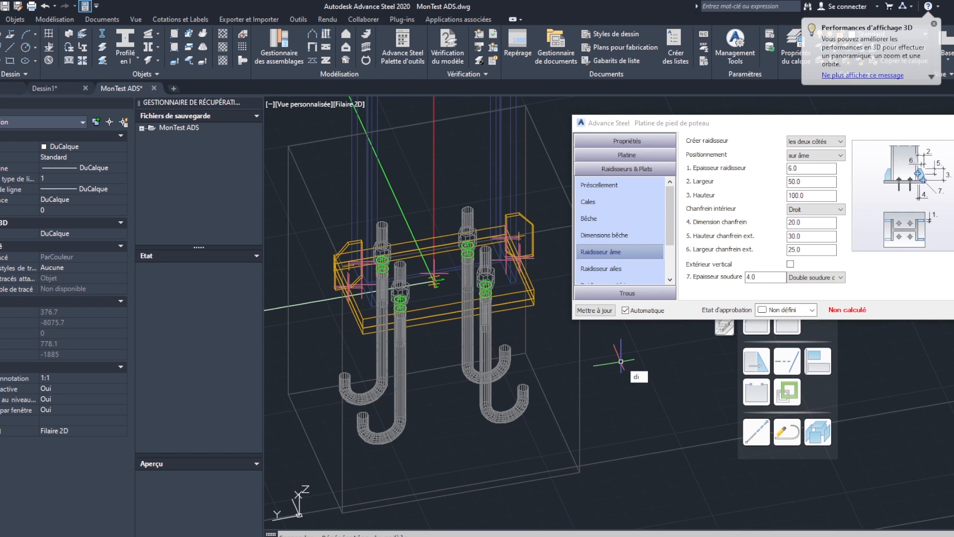
key(Return)
scroll(368, 309, up, 4)
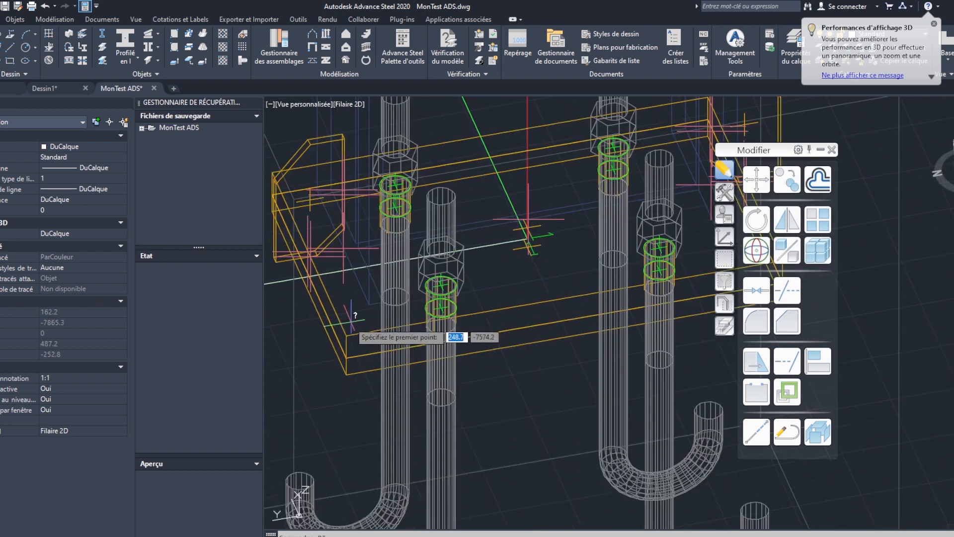
click(347, 336)
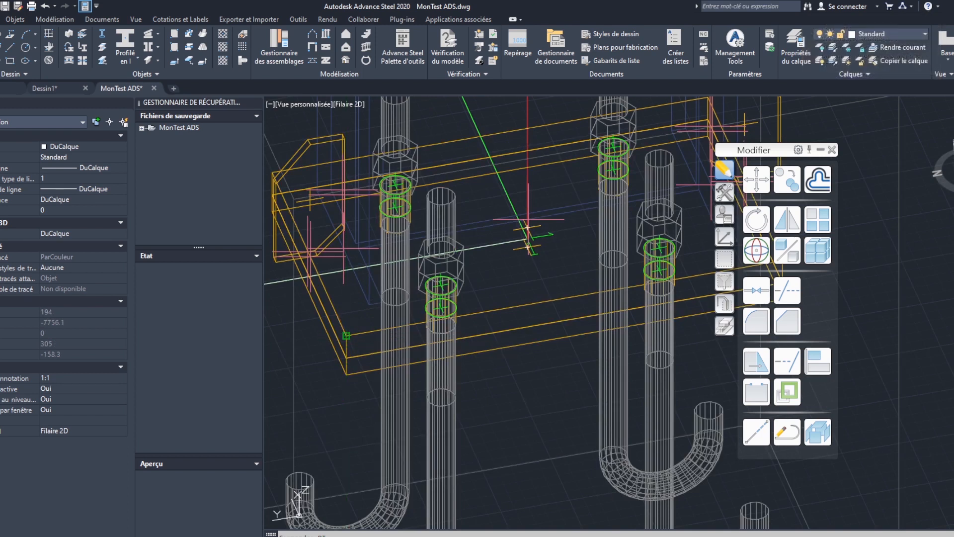
scroll(338, 328, down, 2)
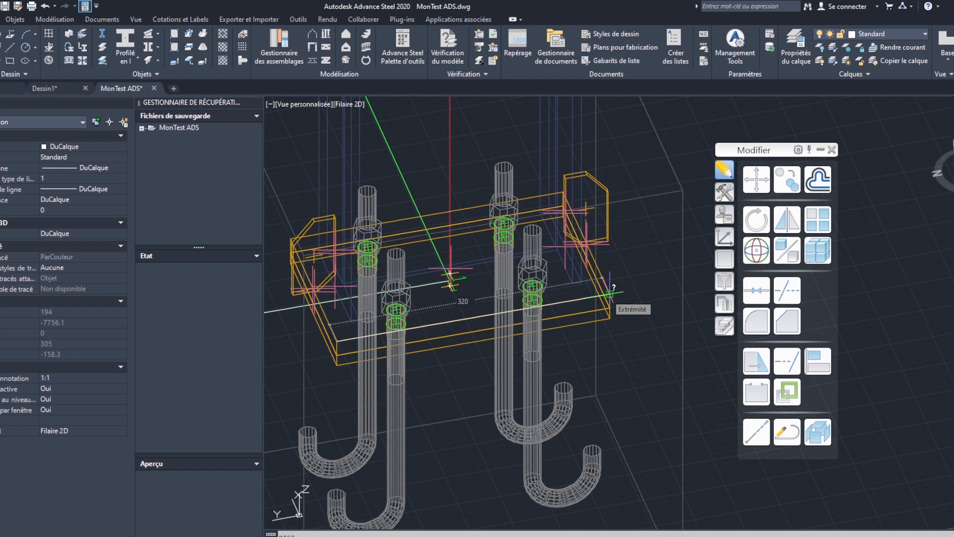
click(610, 294)
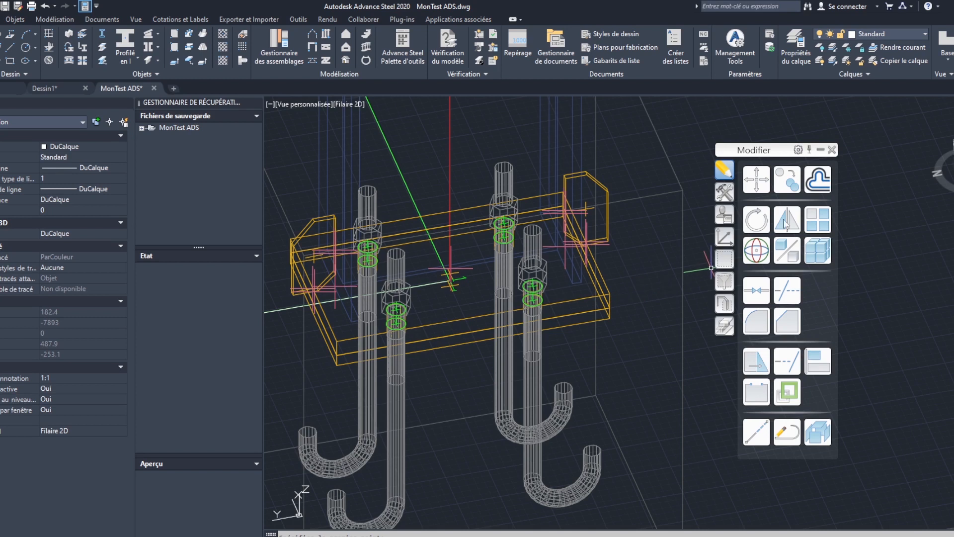
click(660, 156)
key(Escape)
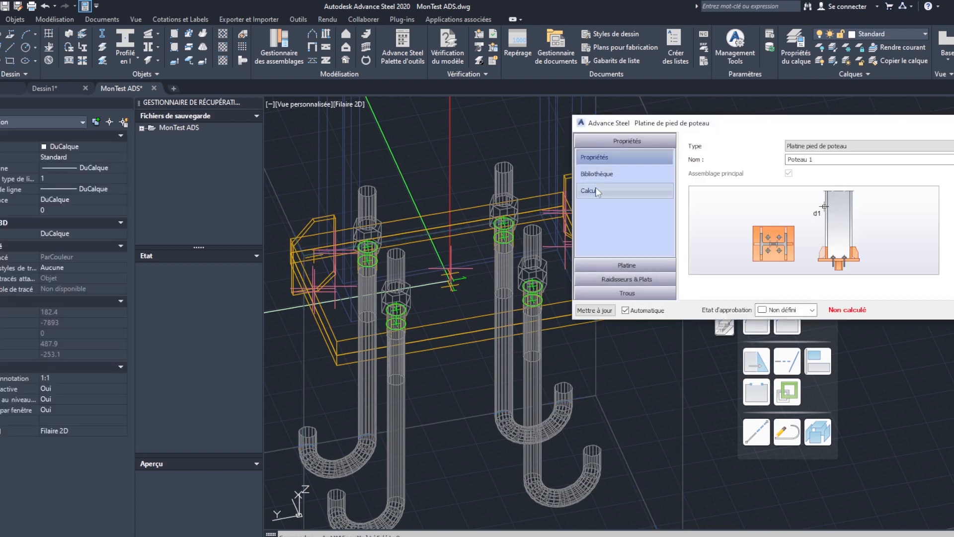
Step: Equalise all four base plate projections at 25, leaving them individually editable
click(636, 269)
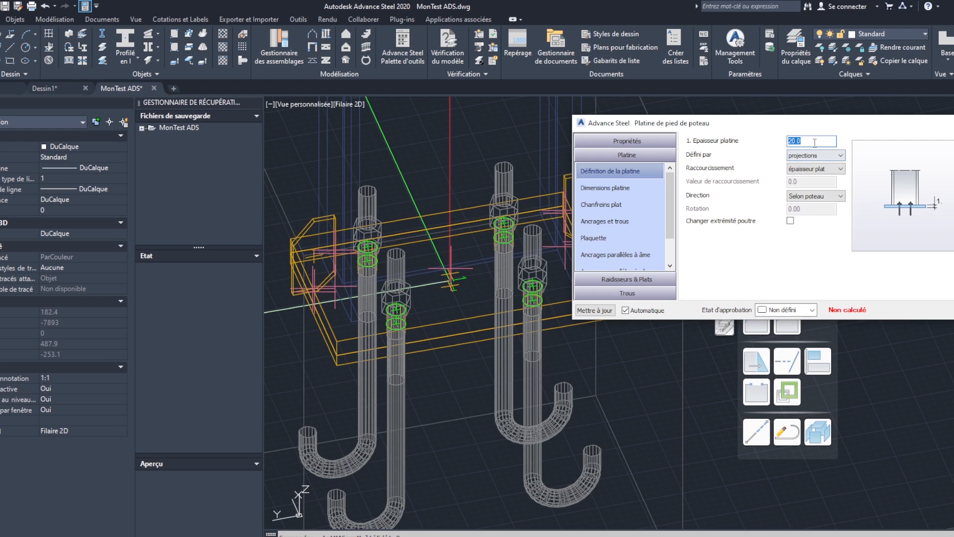
click(619, 188)
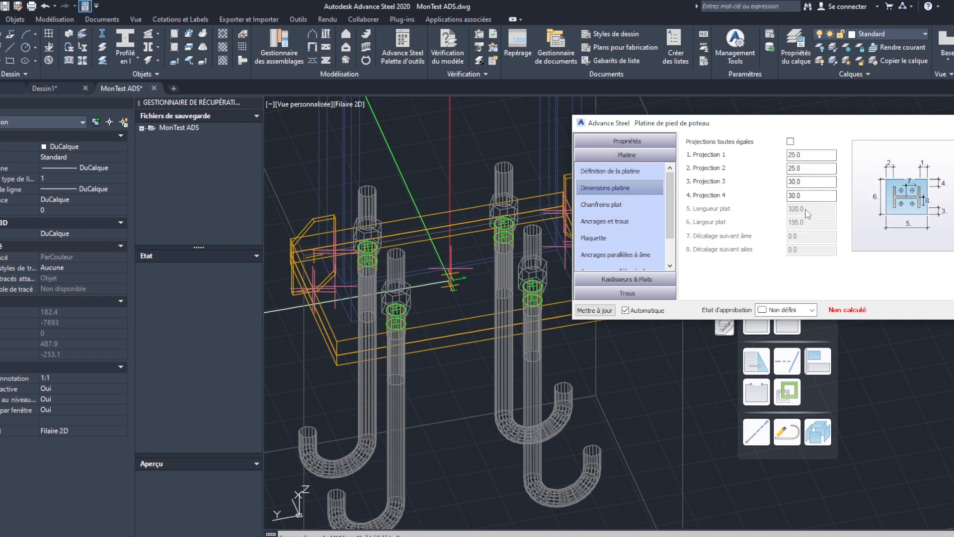
click(790, 141)
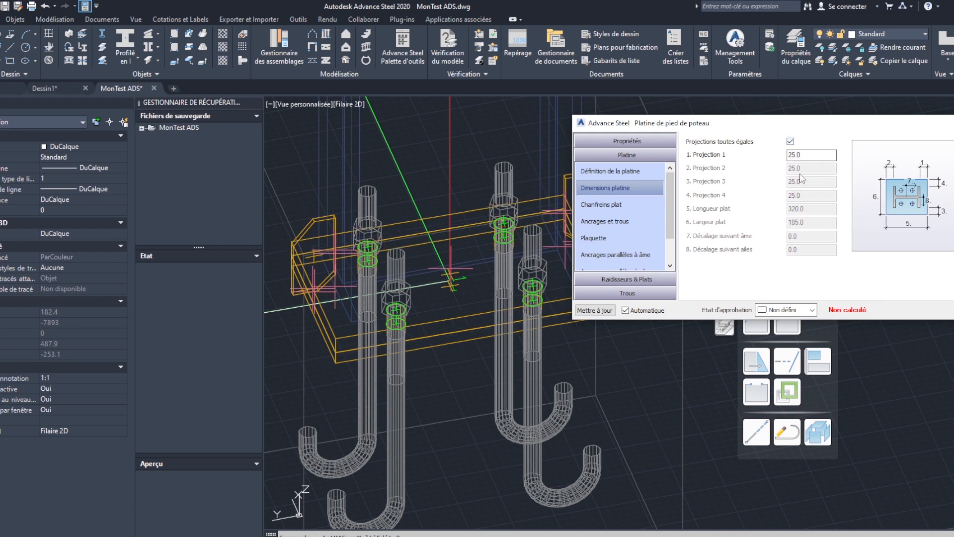
click(790, 141)
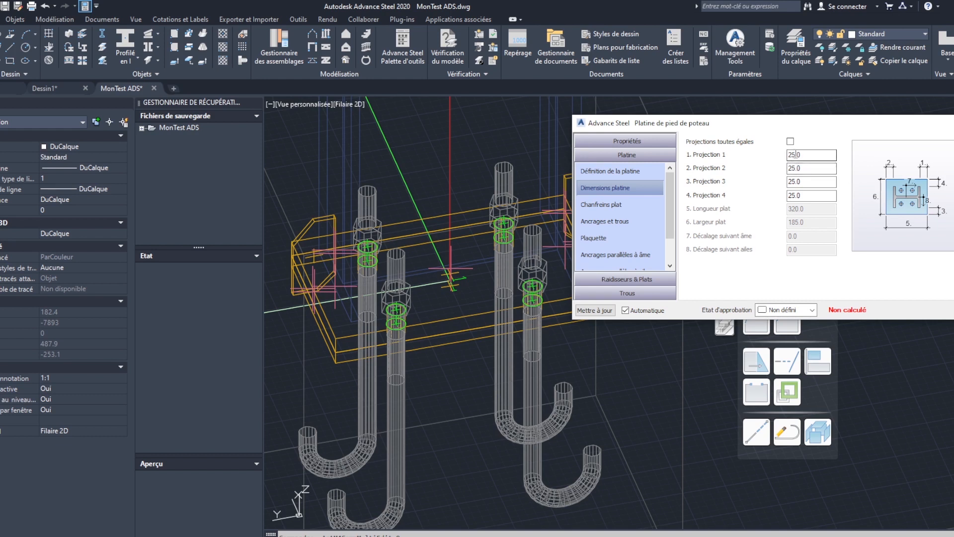
Step: Try 40 for Projection 1 and Projection 2 of the base plate and inspect how the web stiffeners sit on it
click(805, 184)
drag(794, 155, 779, 157)
drag(802, 154, 784, 156)
key(Tab)
text(4)
click(821, 181)
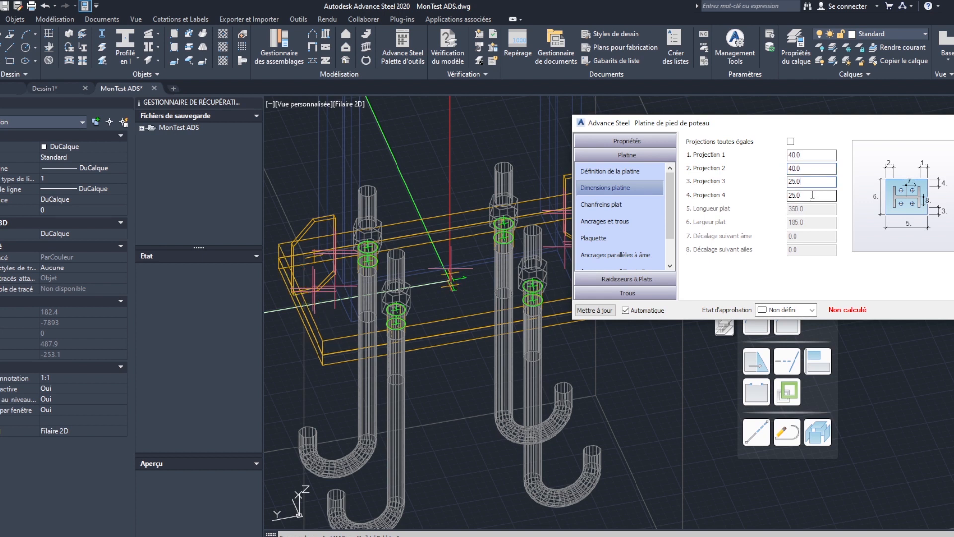
middle_drag(474, 268, 378, 271)
scroll(547, 266, up, 3)
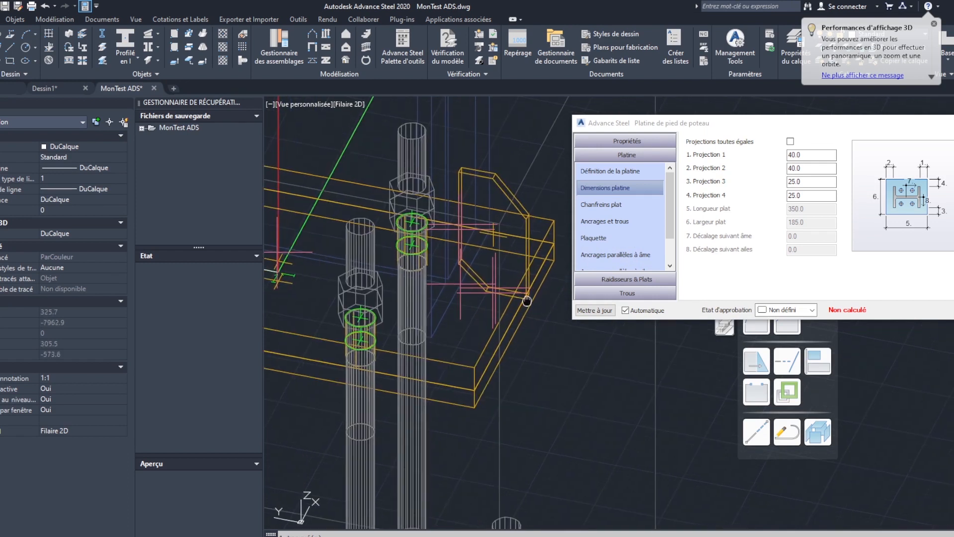
click(796, 154)
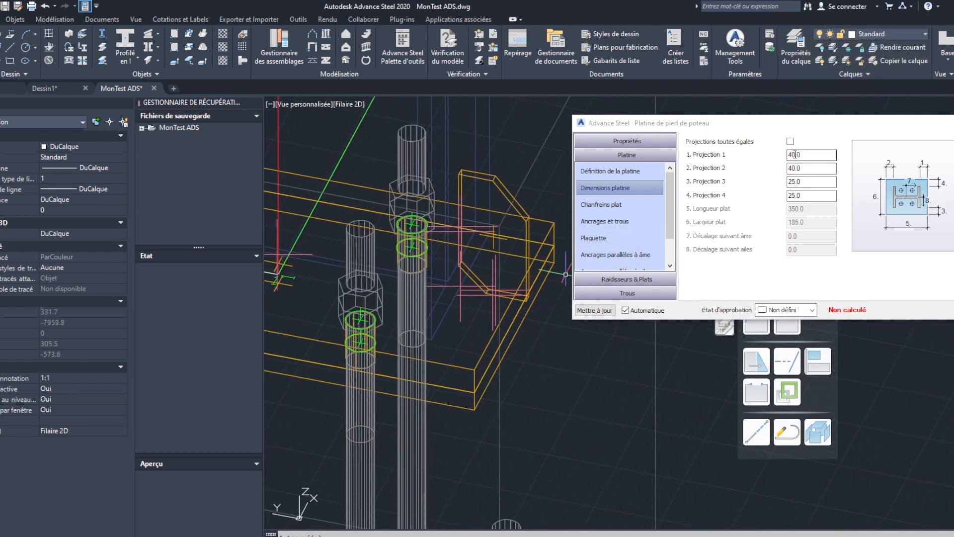
scroll(472, 360, down, 2)
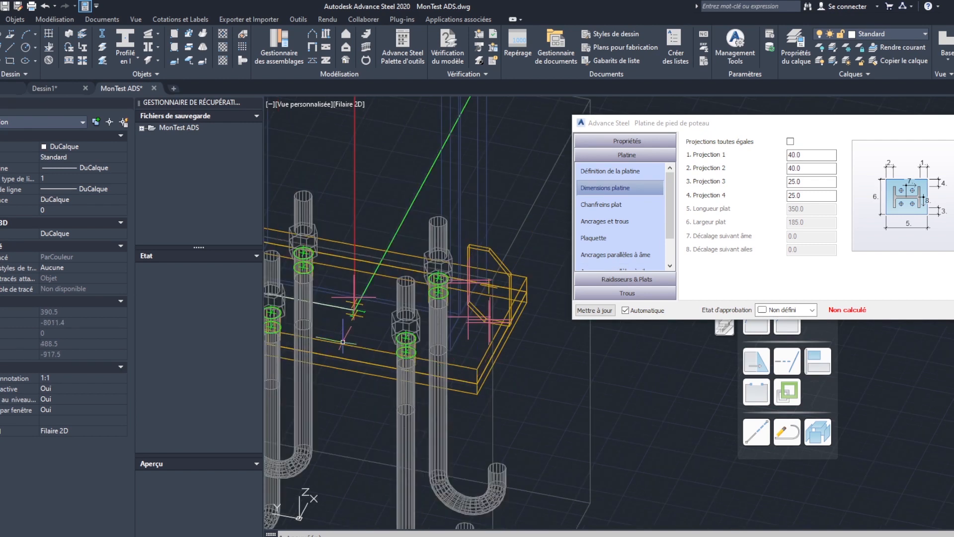
shift+middle_drag(343, 342, 400, 510)
middle_drag(580, 376, 580, 373)
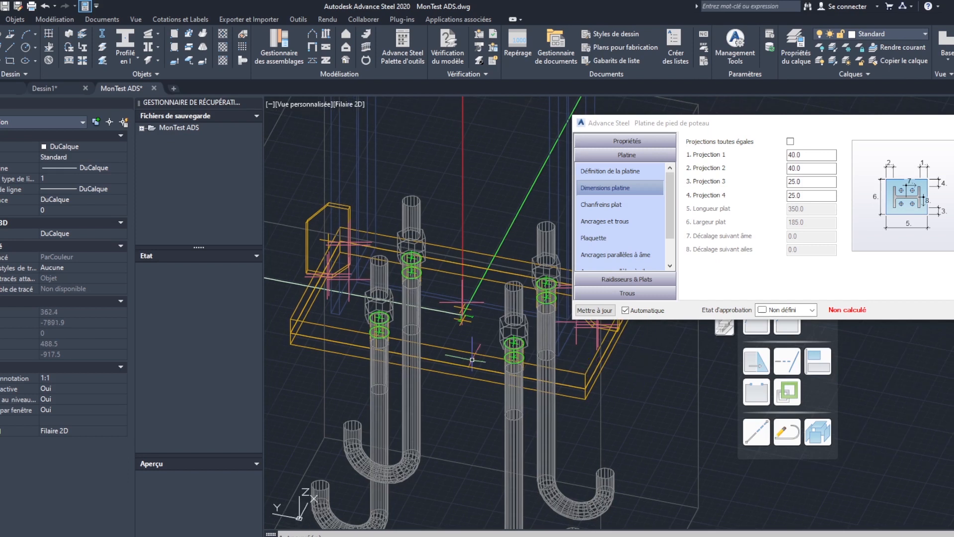
click(378, 336)
Step: Set the base plate's Projection 1 and Projection 2 to 55 with Projection 4 at 25, and inspect the stiffeners in 3D
double_click(793, 154)
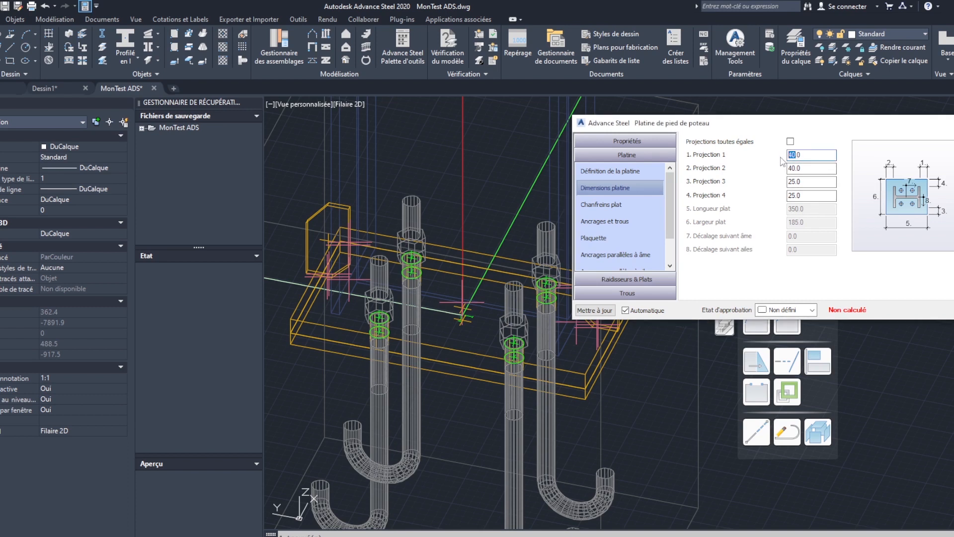
text(55)
double_click(794, 168)
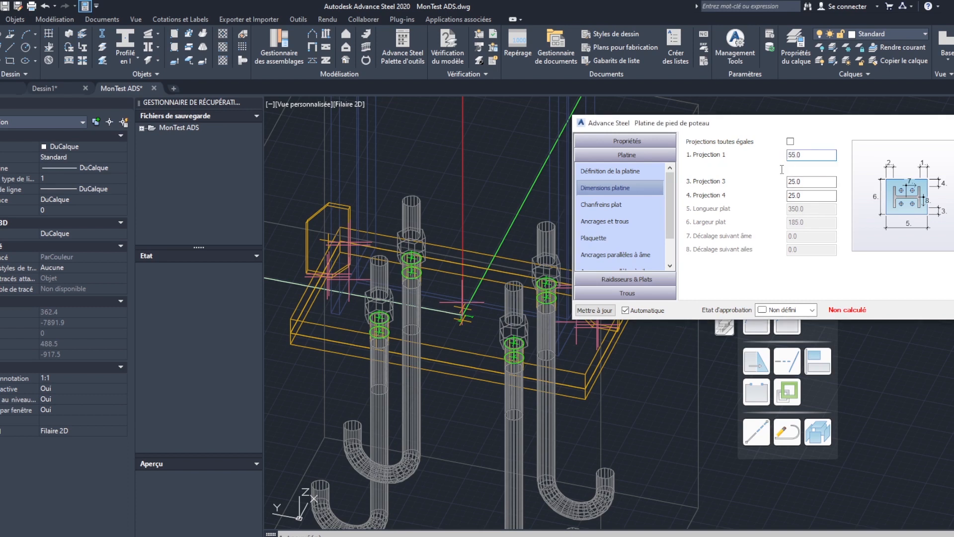
text(55)
double_click(795, 195)
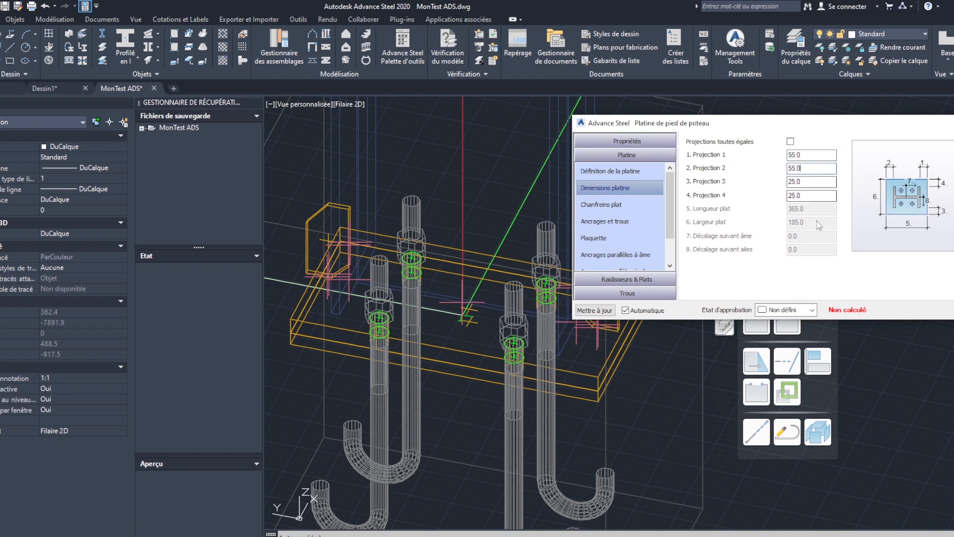
text(25)
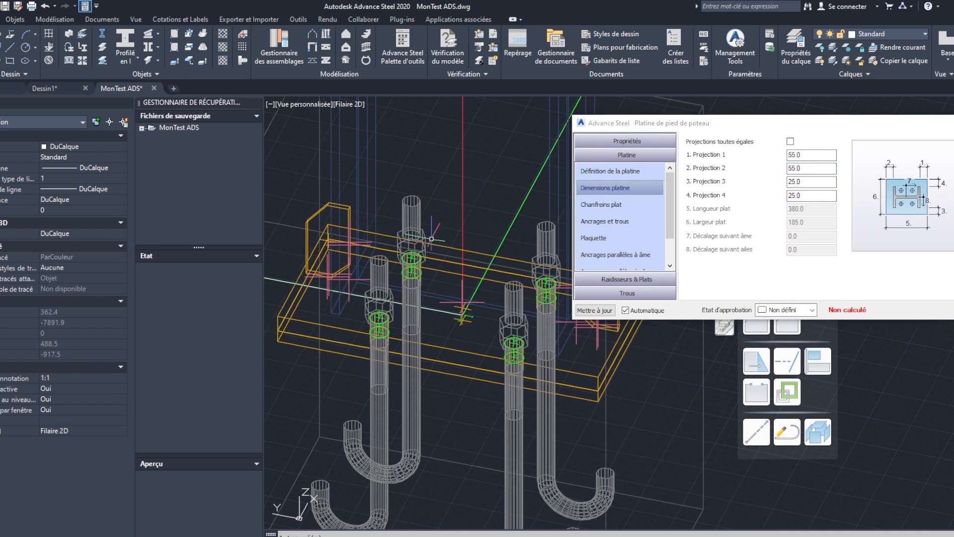
scroll(411, 281, up, 4)
shift+middle_drag(435, 259, 261, 339)
scroll(416, 282, down, 3)
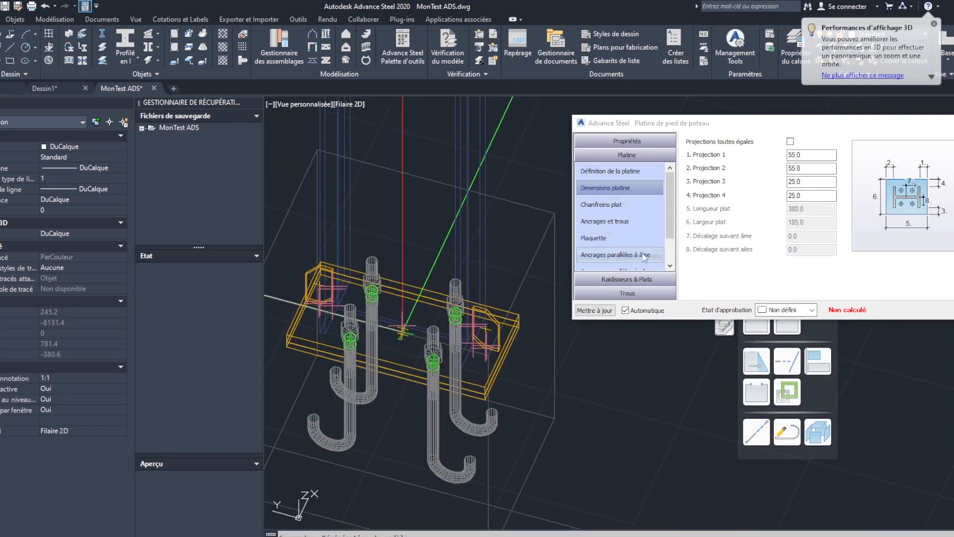
Step: Review the base plate's plaquette, anchor spacing and weld settings, plus the exterior, flange and web stiffener settings
drag(672, 223, 672, 234)
click(617, 205)
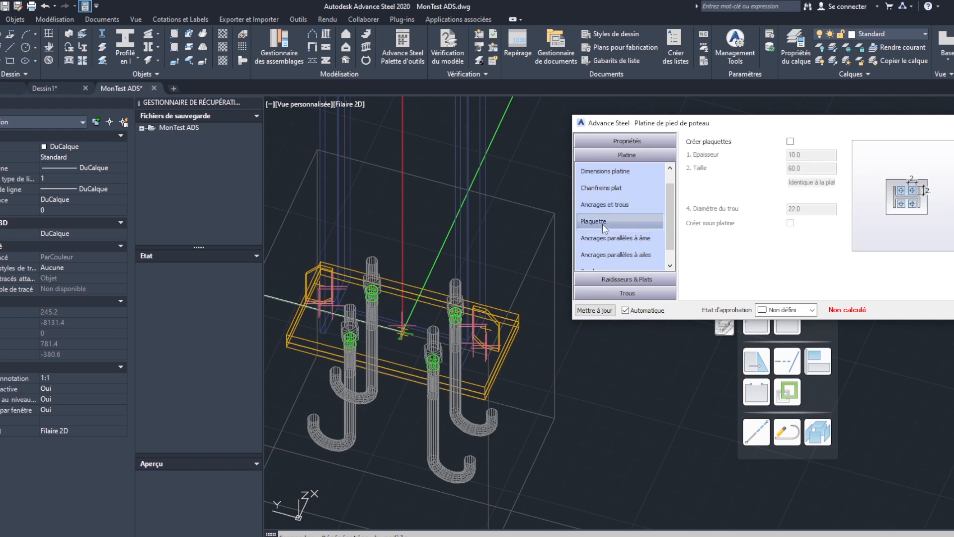
click(621, 234)
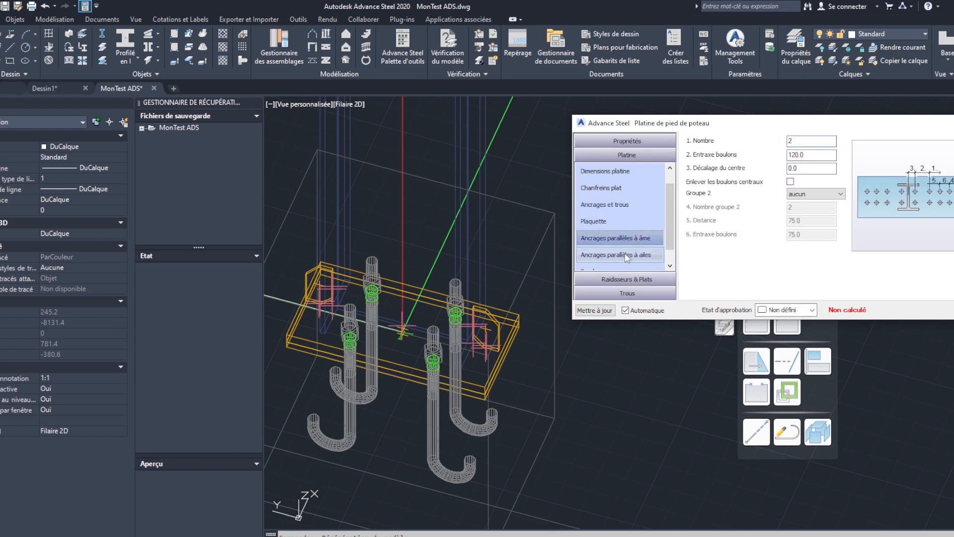
click(625, 254)
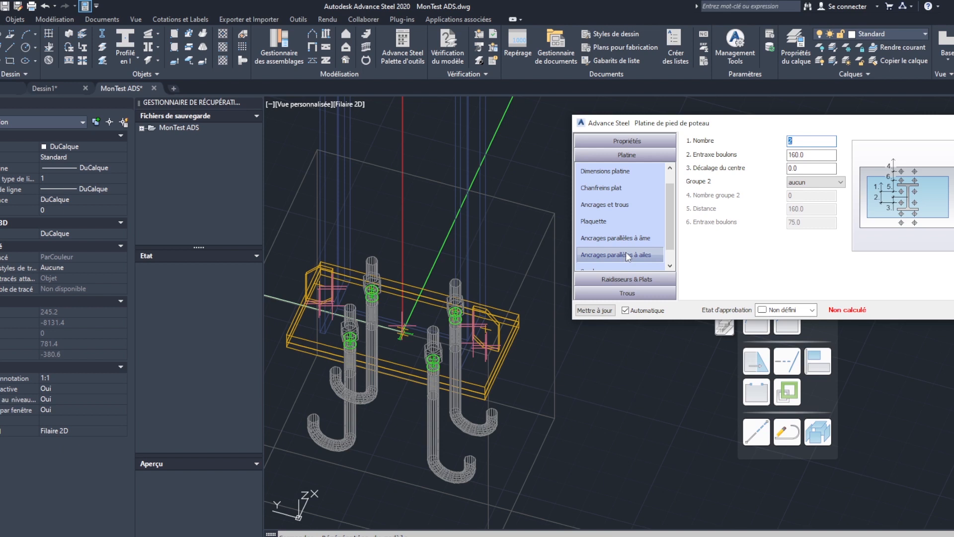
click(608, 269)
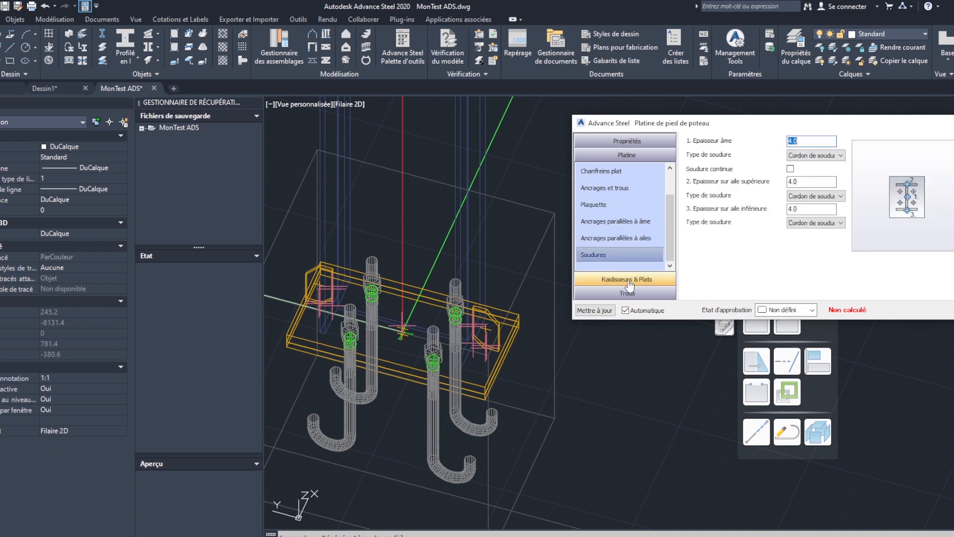
click(629, 280)
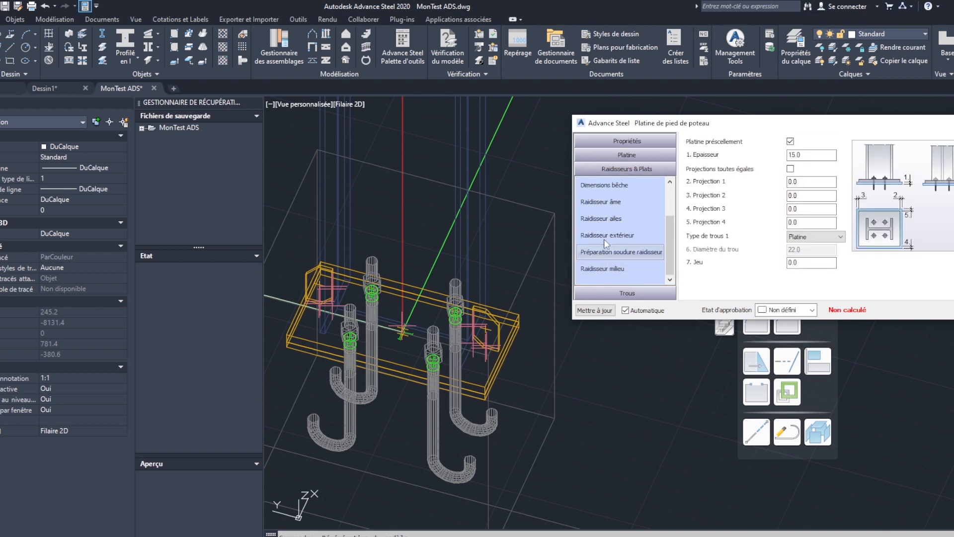
click(615, 237)
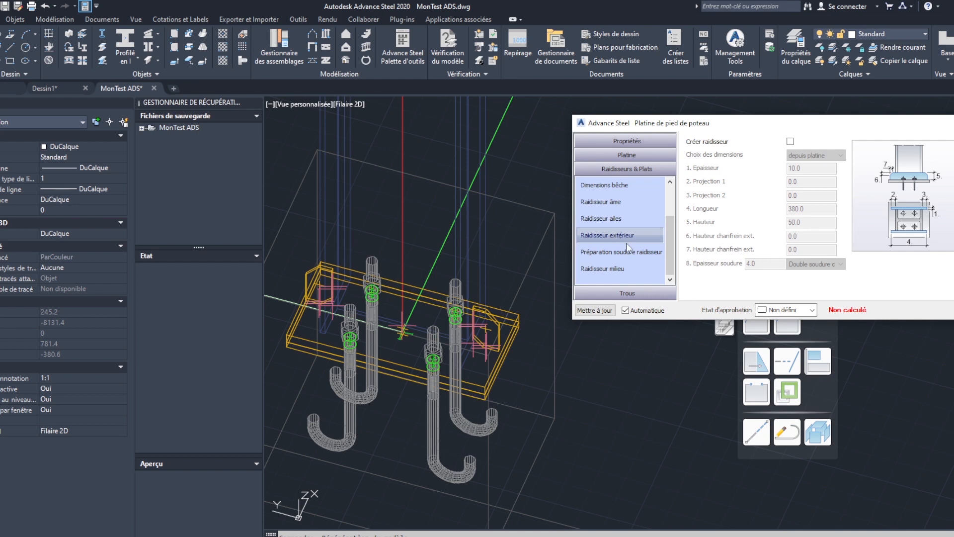
click(612, 220)
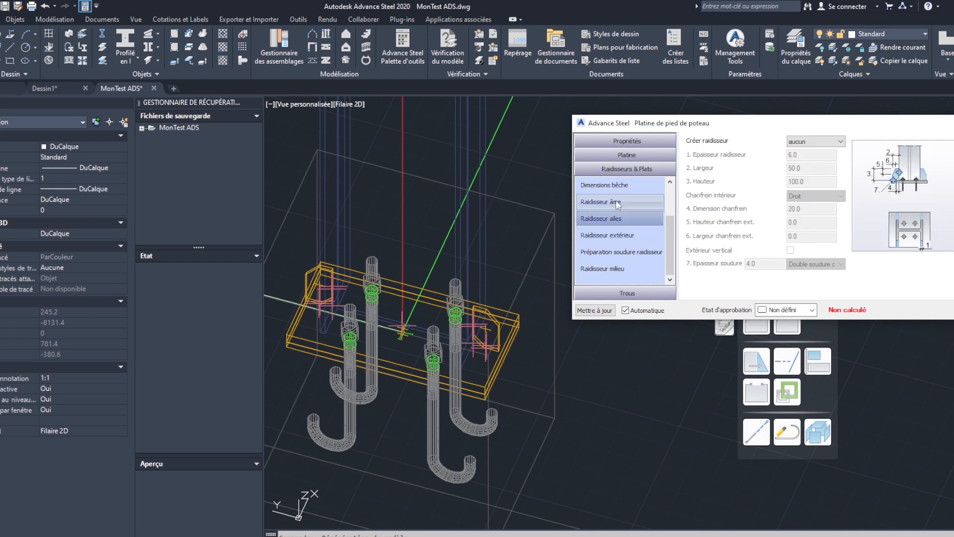
click(616, 200)
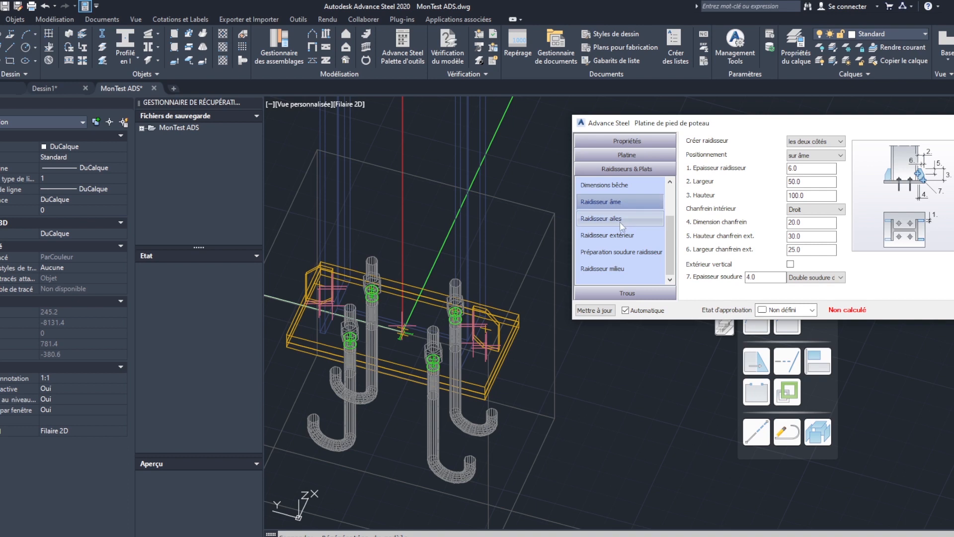
click(617, 218)
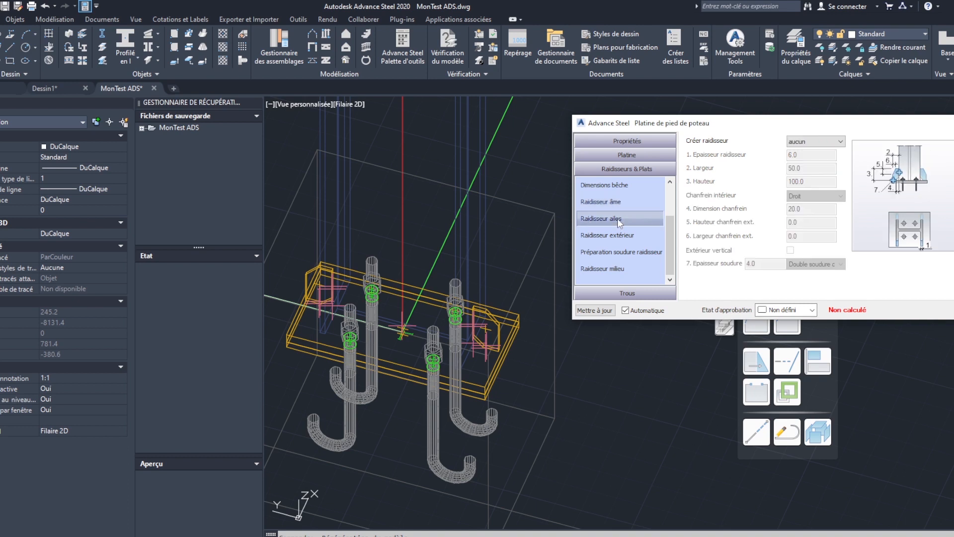
Step: Create flange stiffeners (Raidisseur ailes) on both sides of the column and inspect them in 3D
click(817, 141)
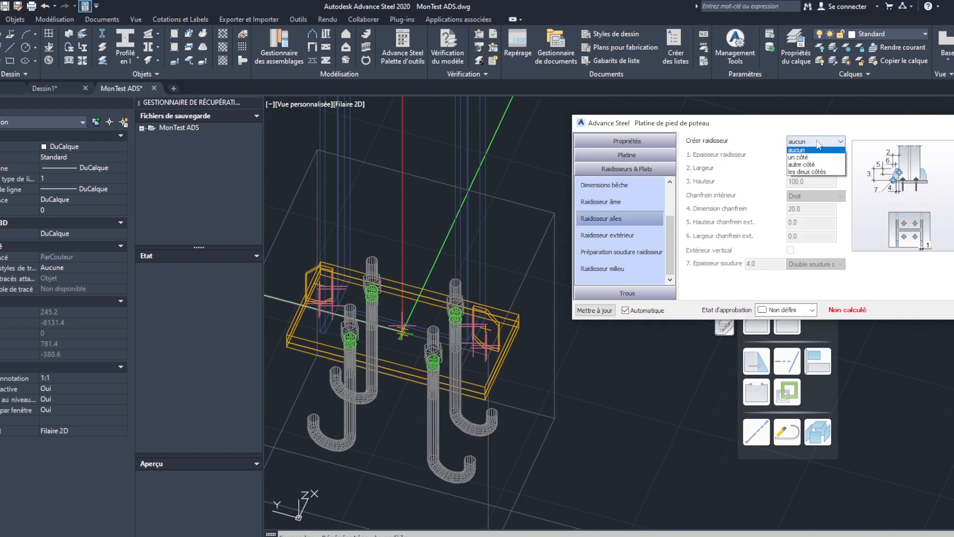
click(821, 173)
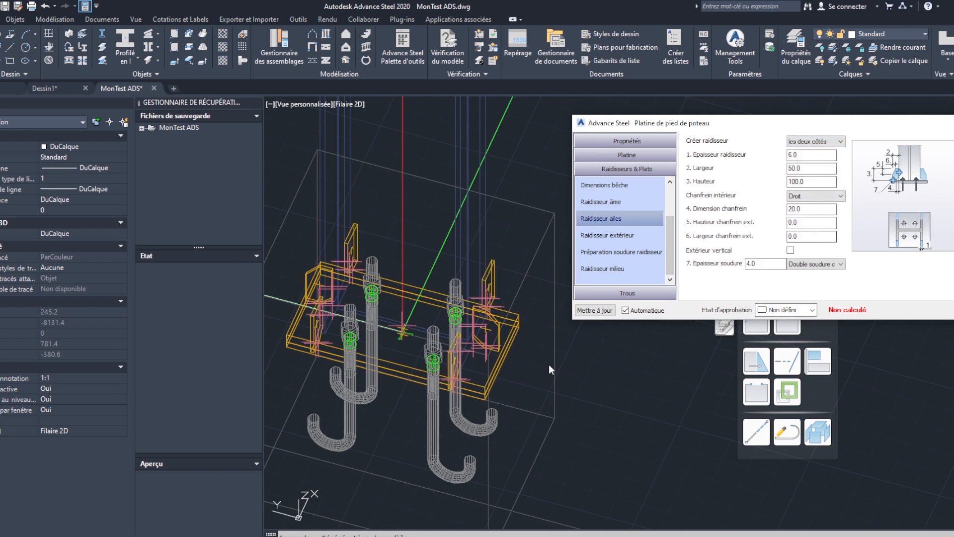
shift+middle_drag(489, 335, 488, 302)
shift+middle_drag(448, 303, 317, 317)
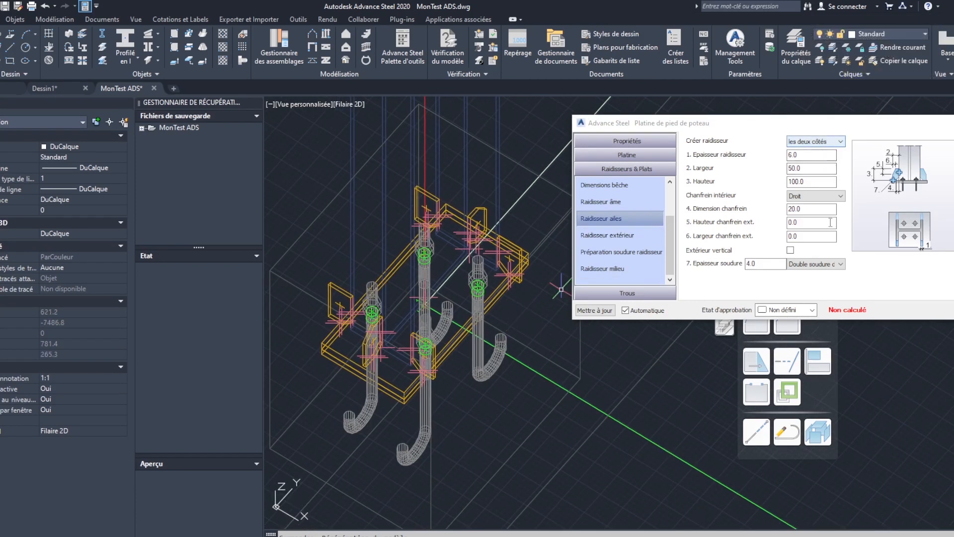
Step: Review the flange stiffener's side, inner chamfer, weld type and width settings
click(841, 196)
click(840, 197)
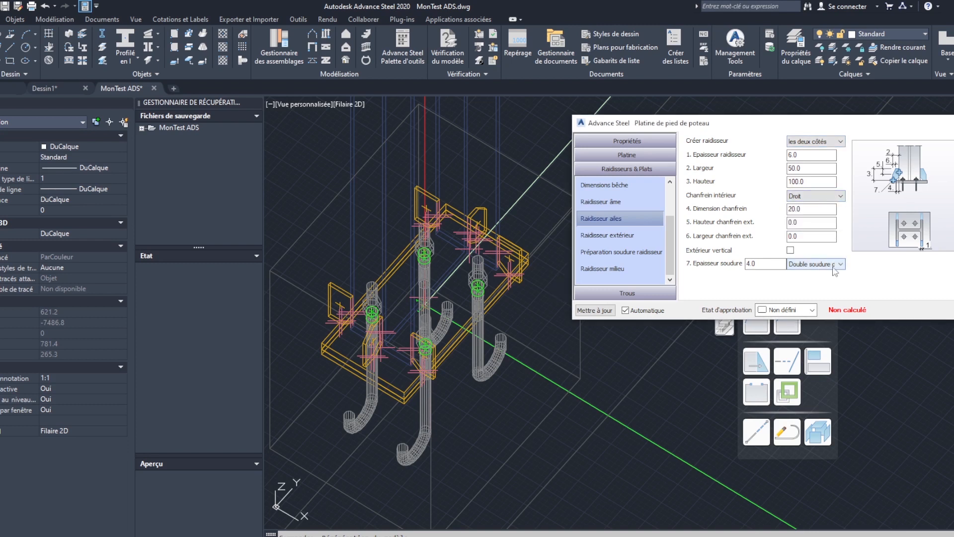
click(840, 264)
click(849, 251)
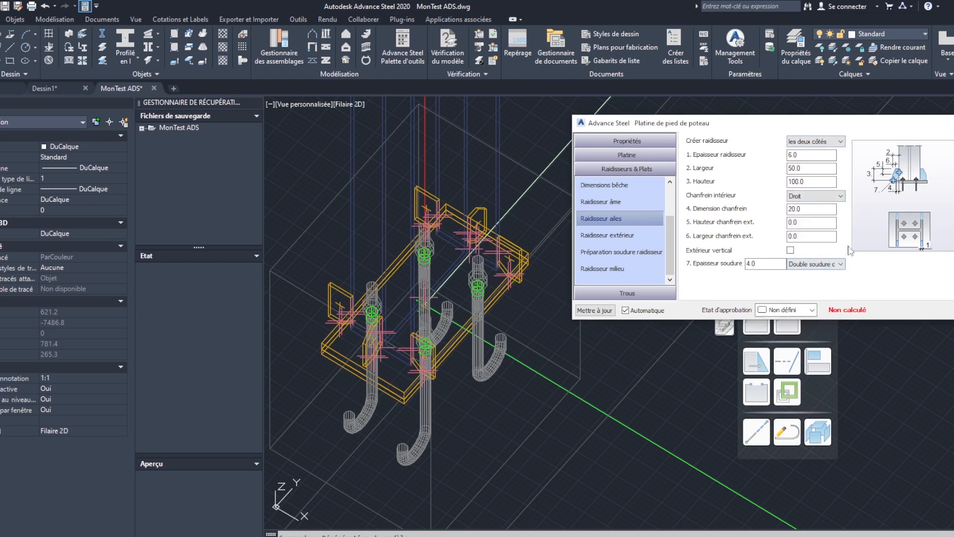
click(834, 196)
click(852, 164)
click(839, 143)
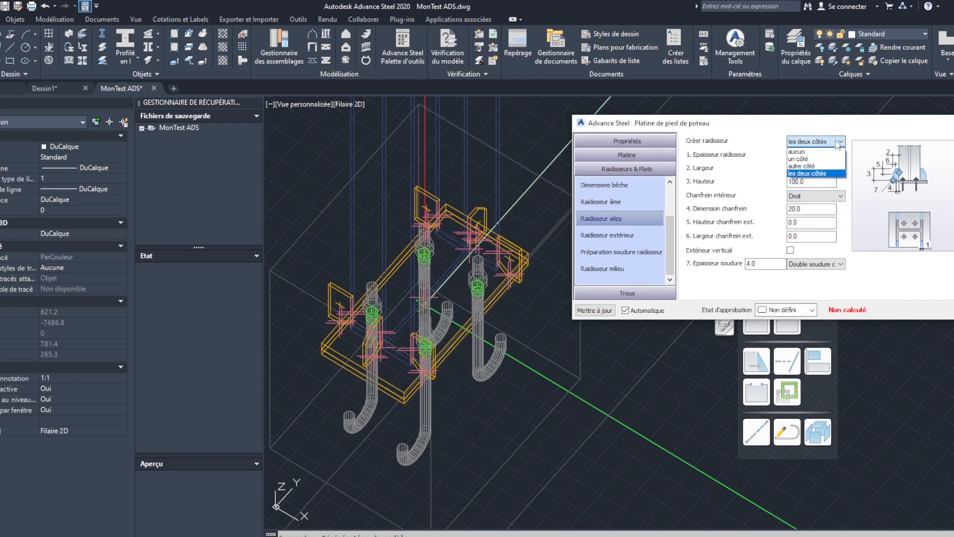
click(839, 143)
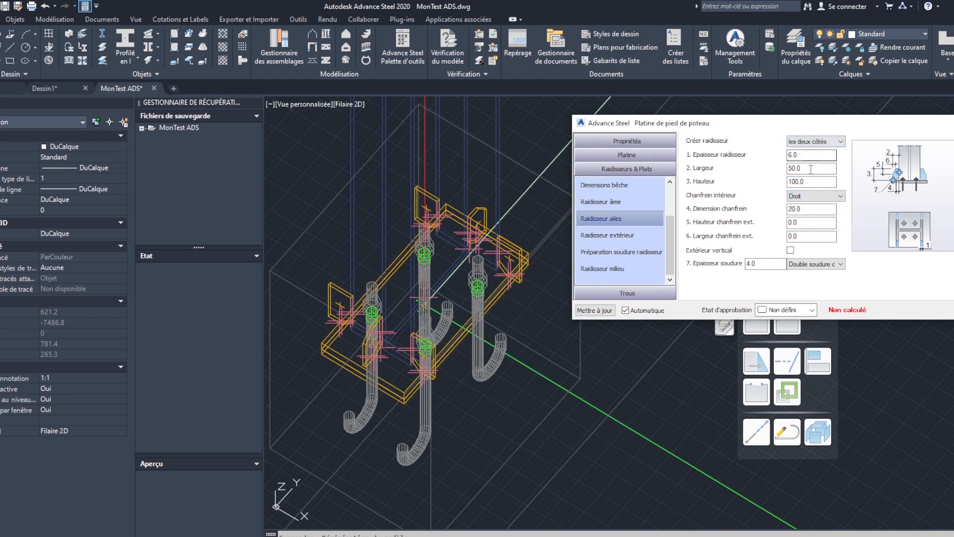
click(822, 196)
click(752, 187)
click(839, 264)
click(869, 272)
click(841, 264)
click(869, 281)
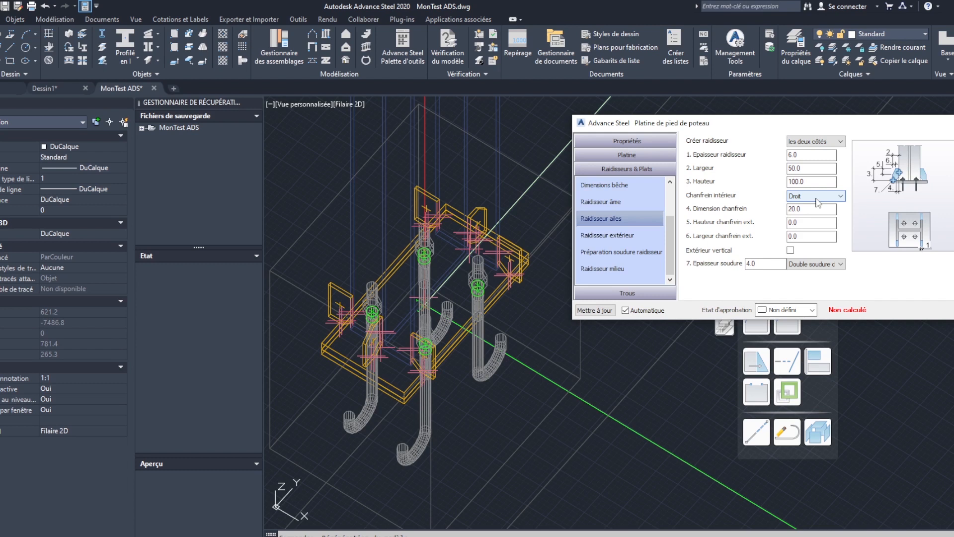
click(811, 170)
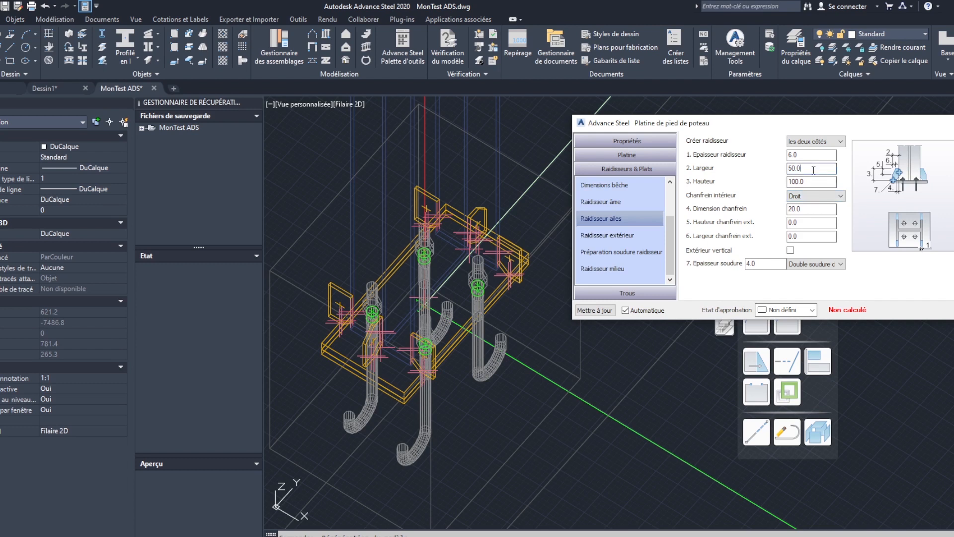
Step: Measure the base plate's width along its short upper edge, from corner to corner
mouse_move(464, 285)
shift+middle_down()
mouse_move(444, 359)
mouse_move(551, 369)
mouse_move(520, 354)
mouse_move(539, 355)
shift+middle_up()
scroll(445, 359, up, 5)
scroll(465, 351, down, 2)
scroll(516, 353, up, 4)
text(d)
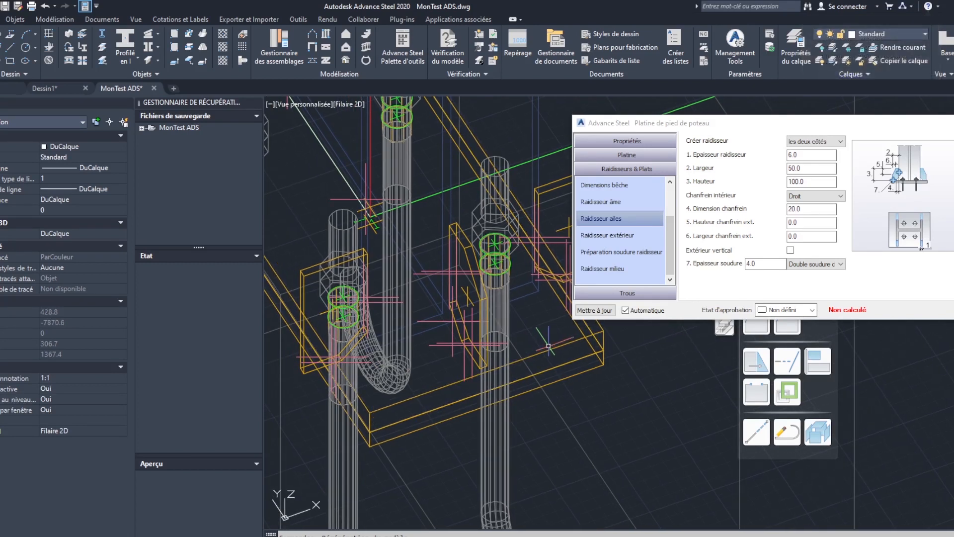
key(Return)
click(369, 411)
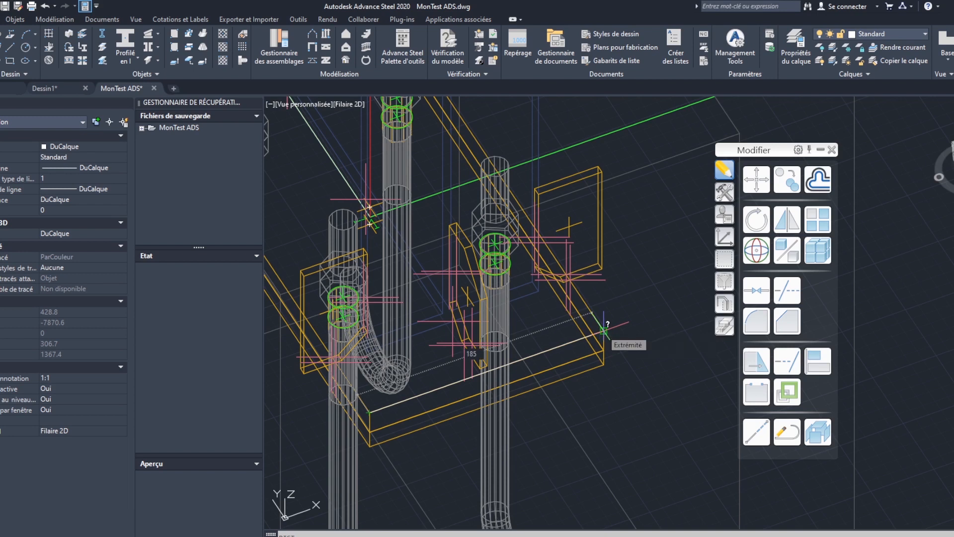
click(618, 326)
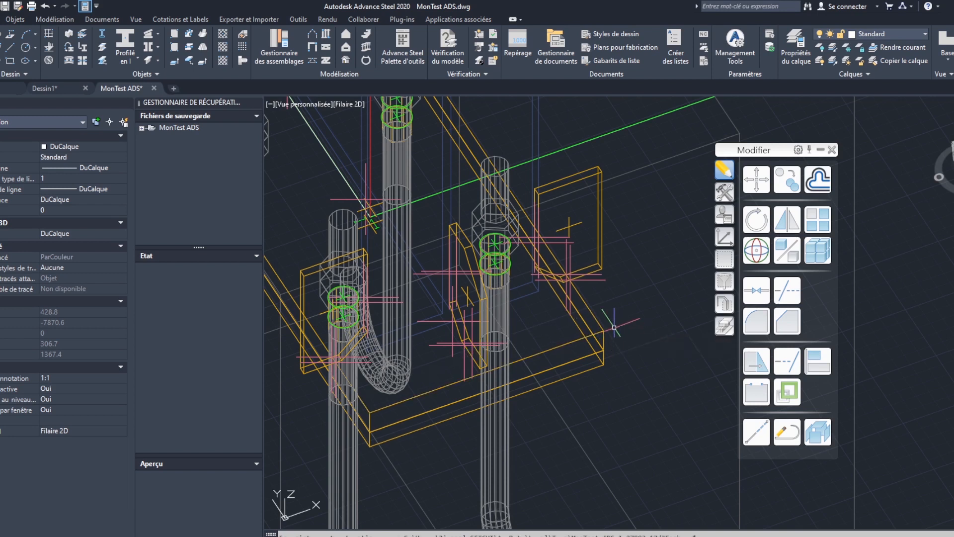
Step: Measure the overall distance between the outer lower corners of the two opposite flange stiffeners
text(i)
key(Return)
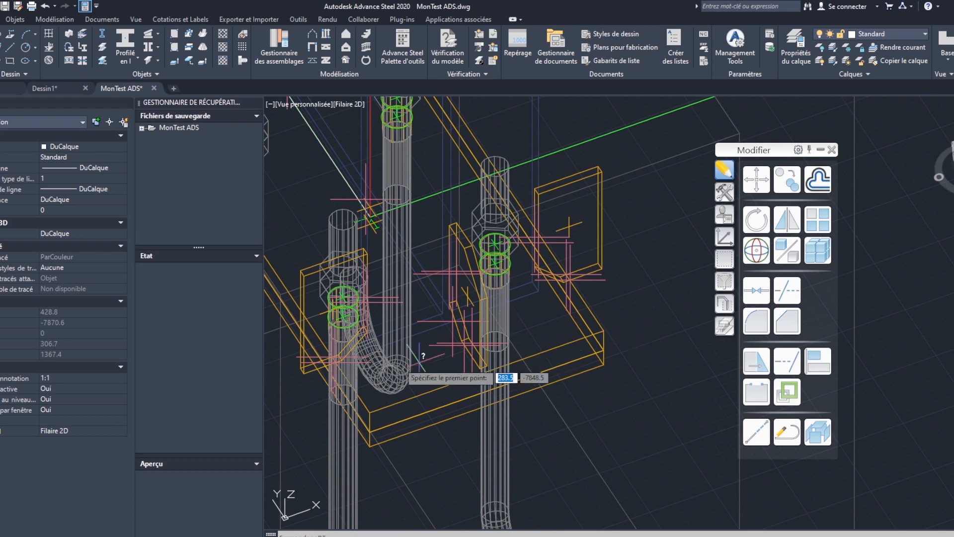
click(301, 368)
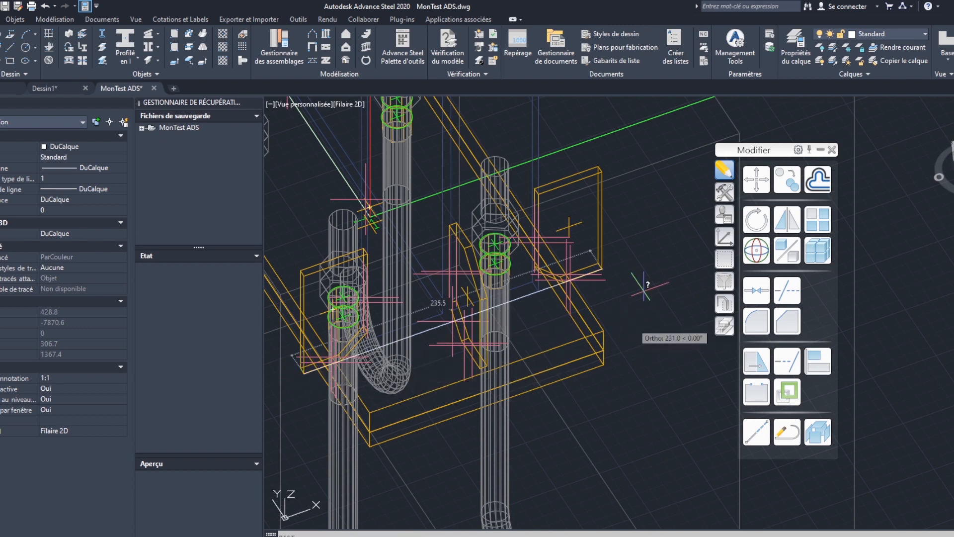
click(602, 269)
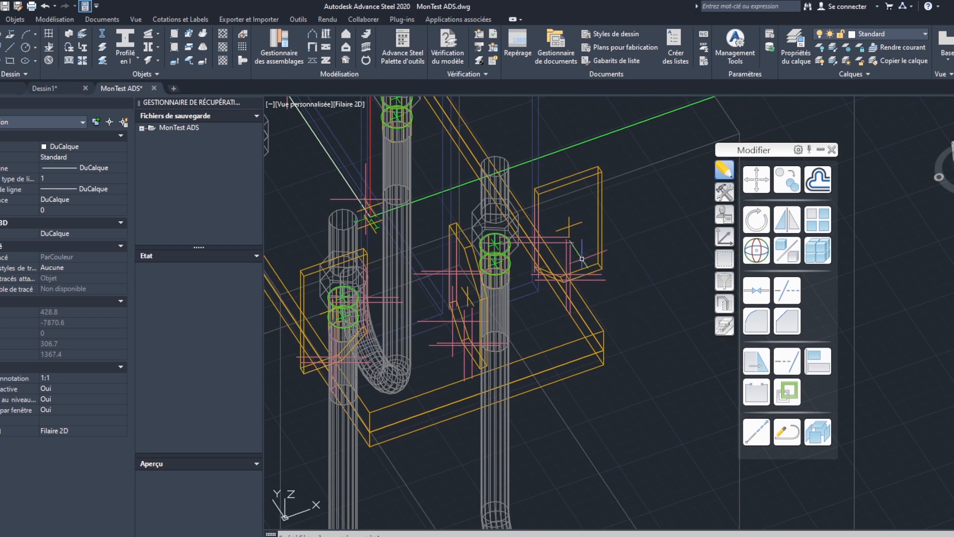
scroll(582, 307, down, 3)
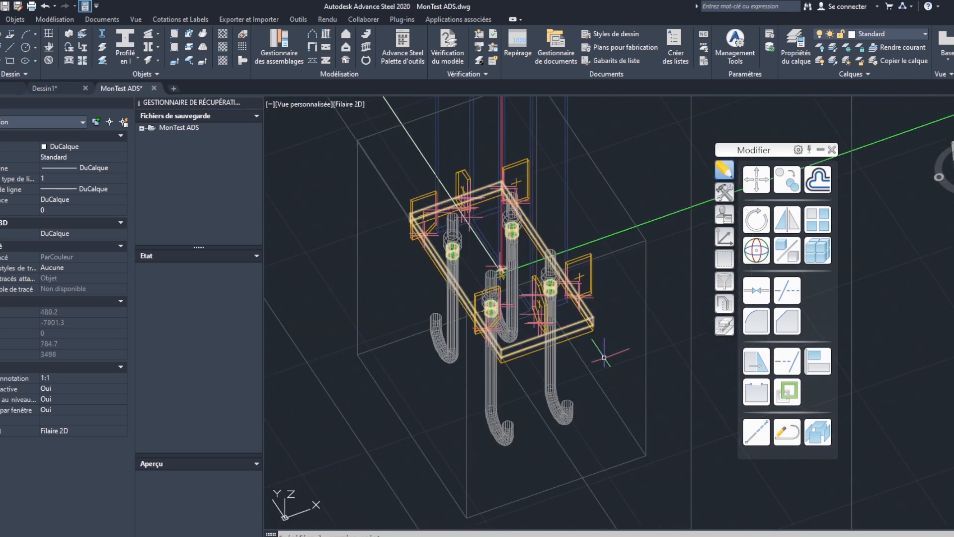
Step: Reopen the base plate connection's properties and display the plate dimension settings
click(647, 307)
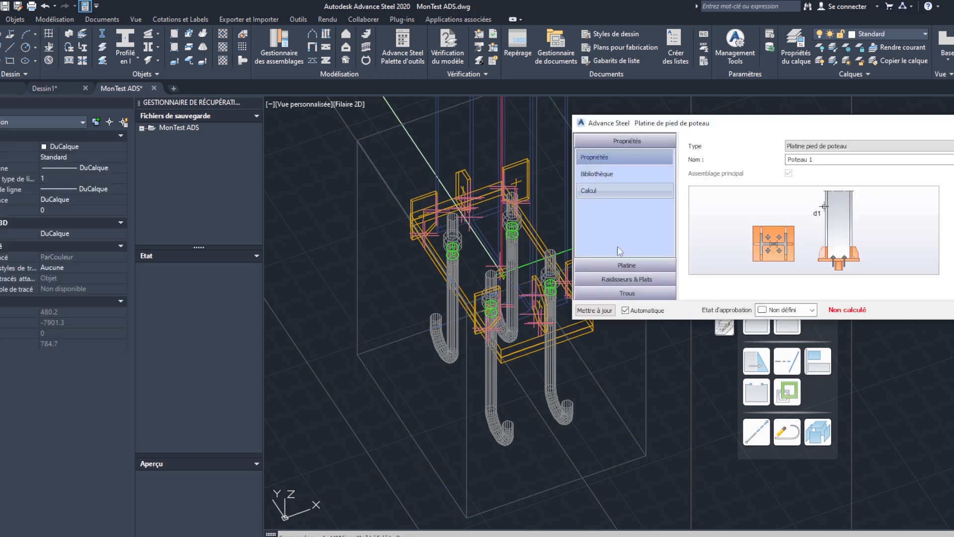
click(626, 266)
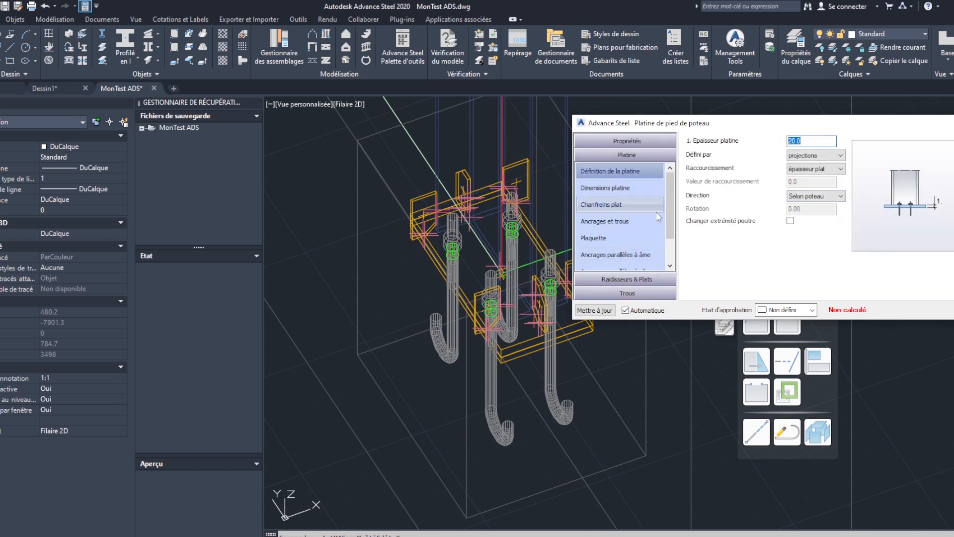
scroll(671, 224, down, 1)
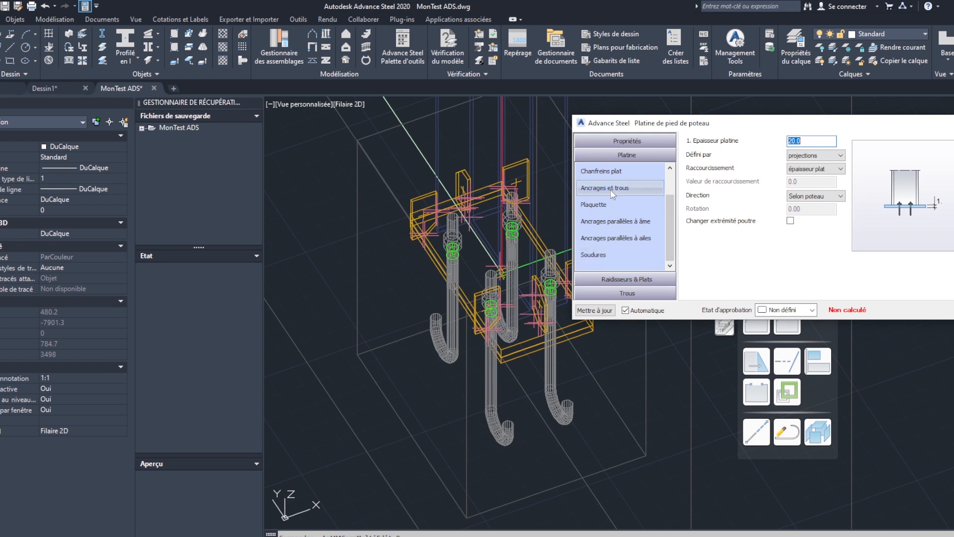
scroll(621, 190, up, 1)
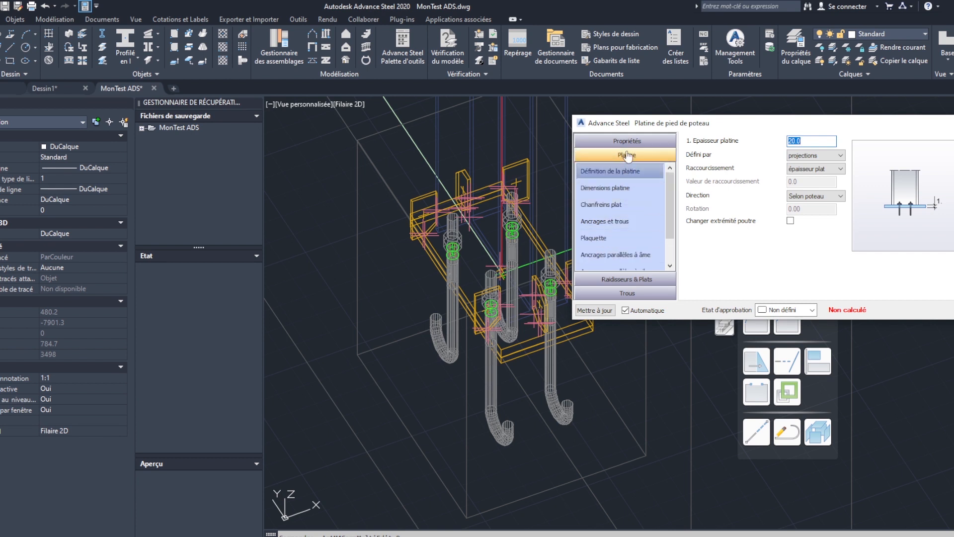
click(613, 187)
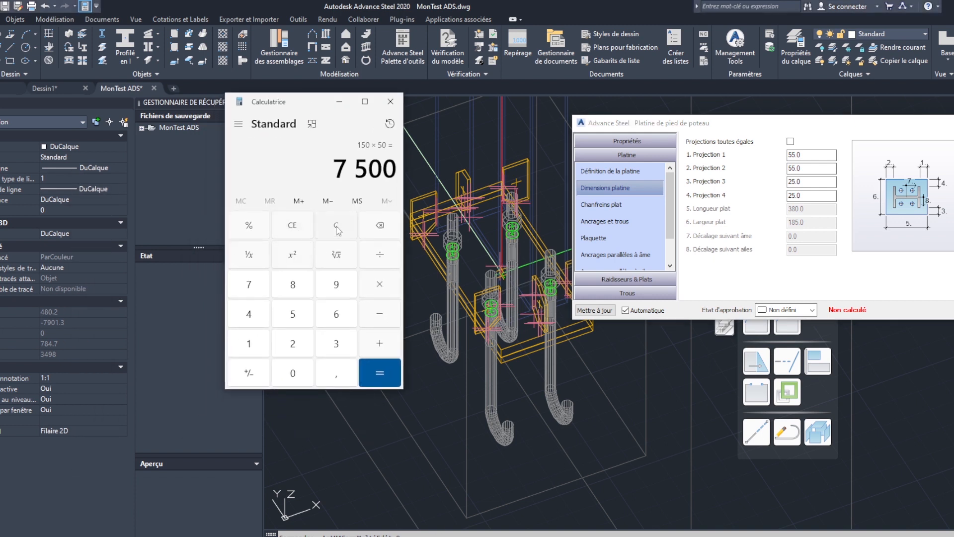
Step: Switch to the Calculator and add 30 to the 235 stiffener span
click(338, 228)
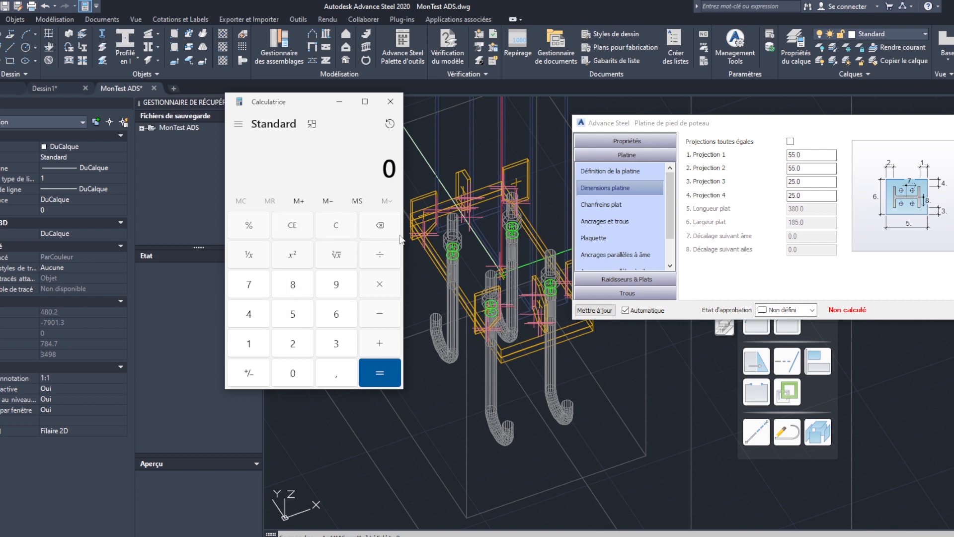
click(292, 346)
click(337, 345)
click(296, 319)
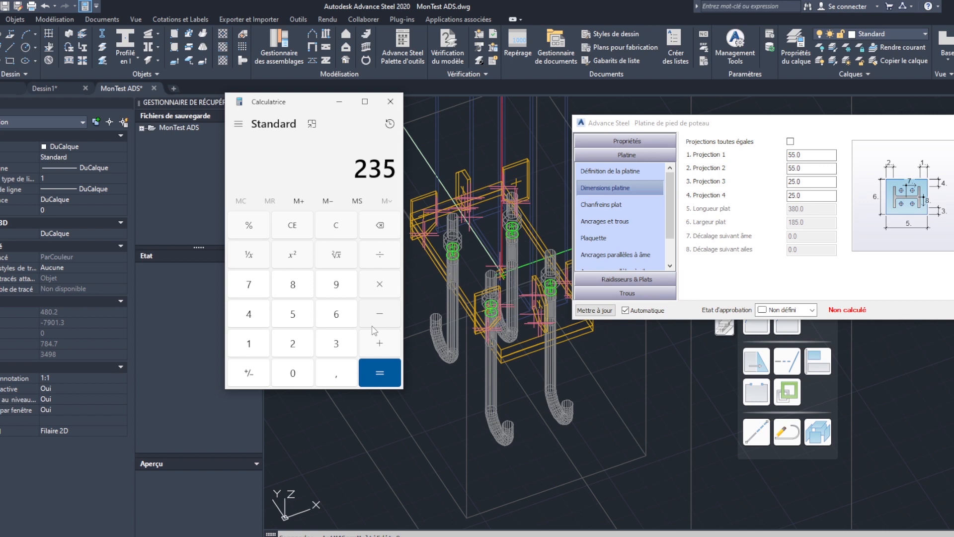
click(380, 345)
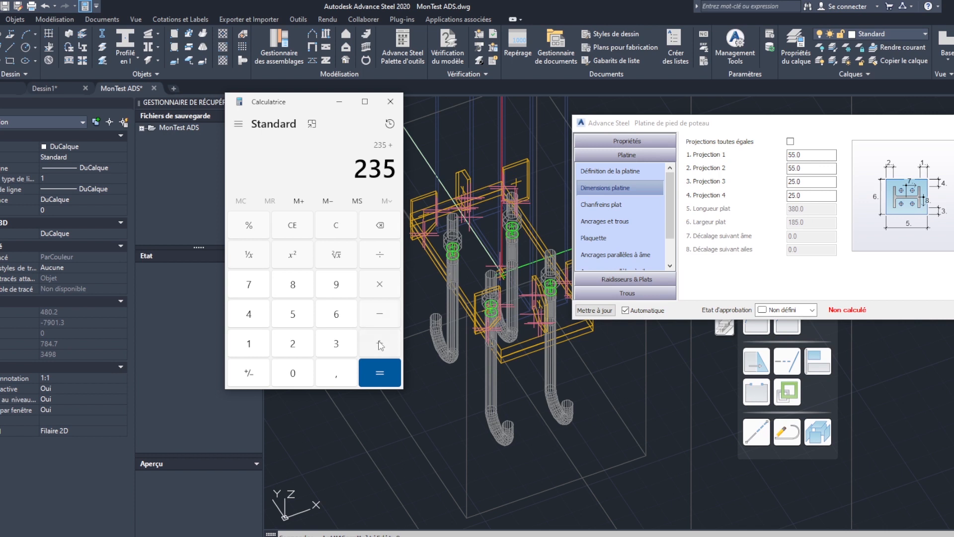
click(332, 350)
click(294, 375)
click(370, 374)
Step: Subtract the 185 plate width from the sum and divide the difference by 2
click(379, 313)
click(248, 342)
click(293, 287)
click(293, 316)
click(377, 371)
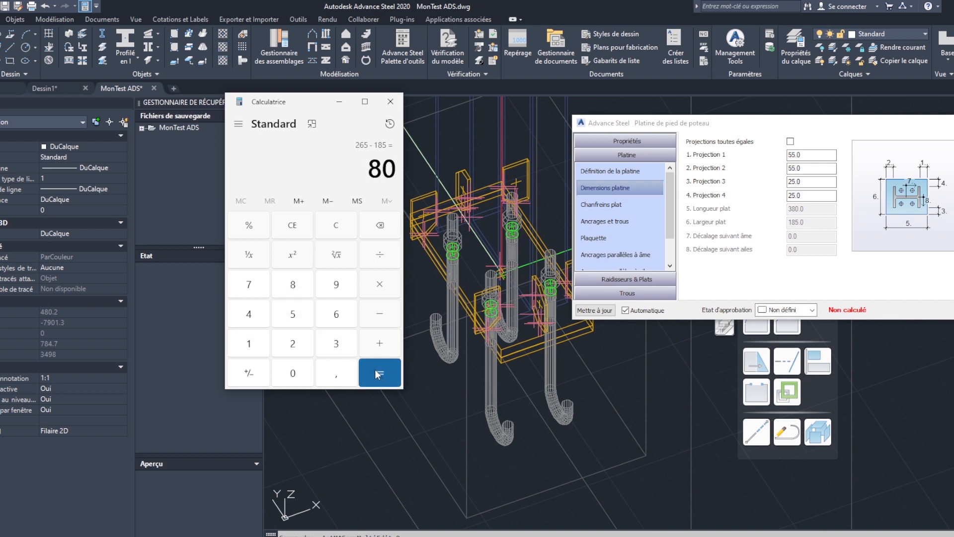
click(374, 259)
click(292, 343)
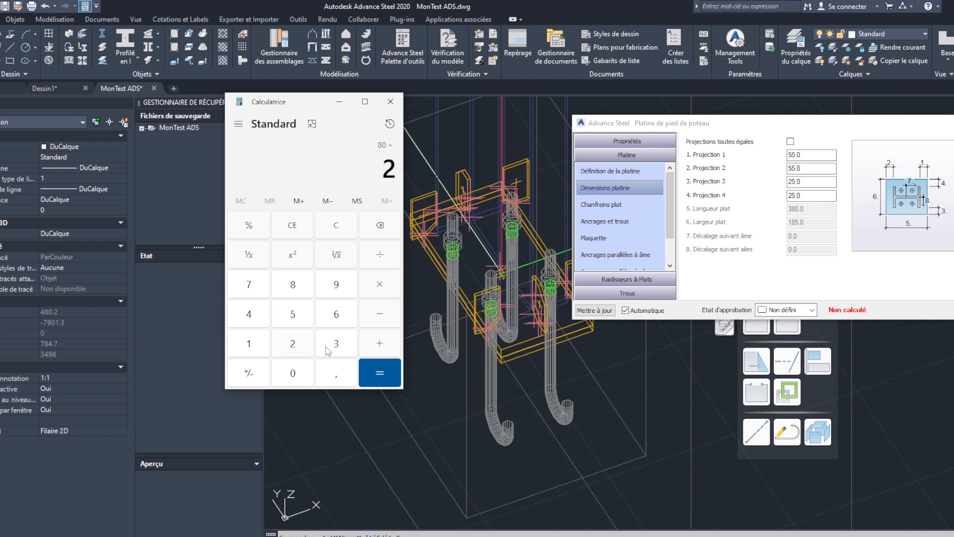
click(388, 371)
Step: Close the Calculator and set the base plate's Projection 3 and Projection 4 to 65
click(791, 195)
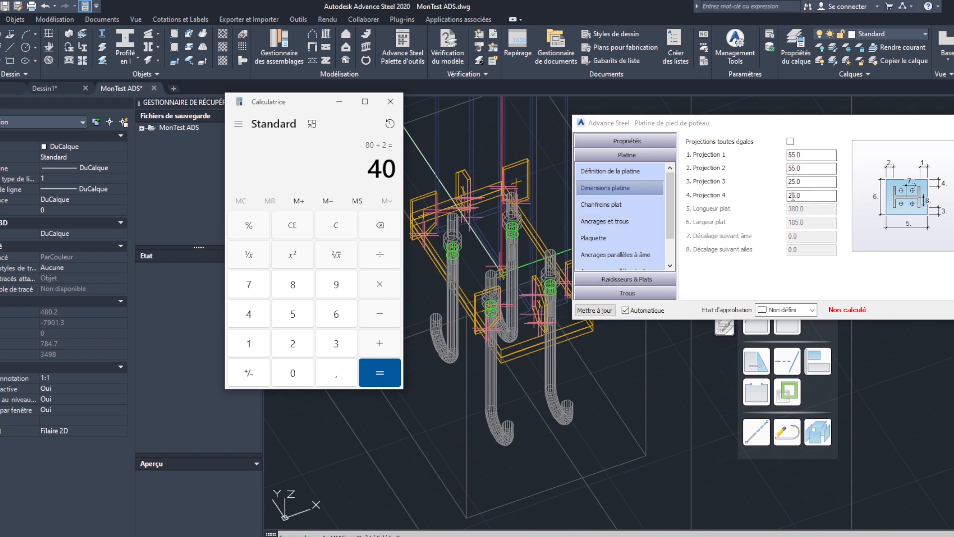
click(390, 101)
drag(795, 182, 785, 185)
text(65)
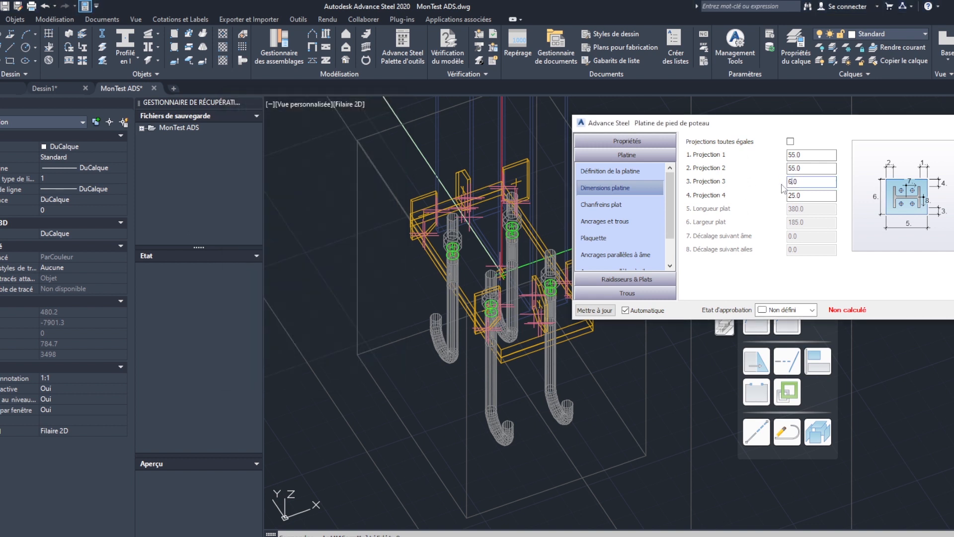
drag(797, 196, 785, 196)
text(65)
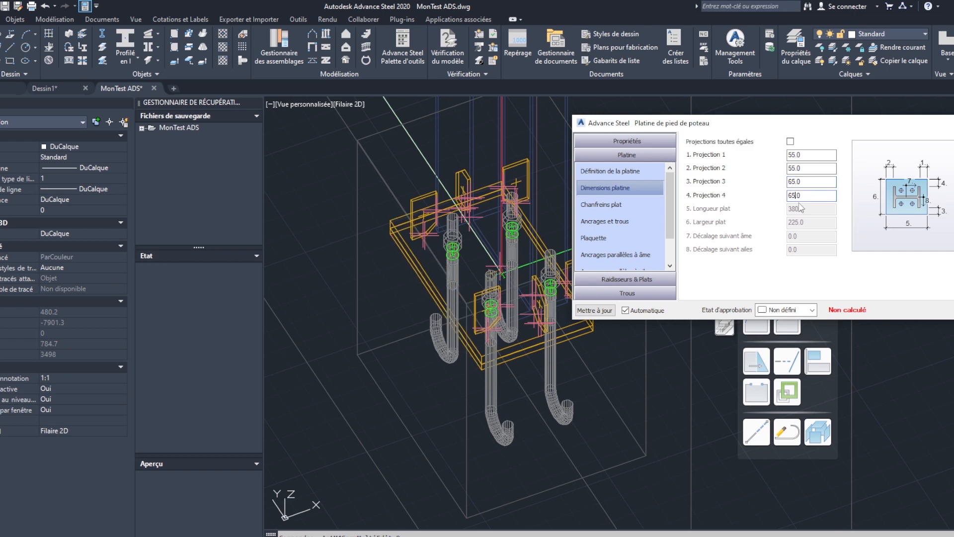
click(814, 182)
Step: Measure the distance from the flange stiffener's outer lower corner to the nearest upper corner of the base plate
middle_drag(501, 287, 459, 289)
shift+middle_drag(482, 318, 460, 317)
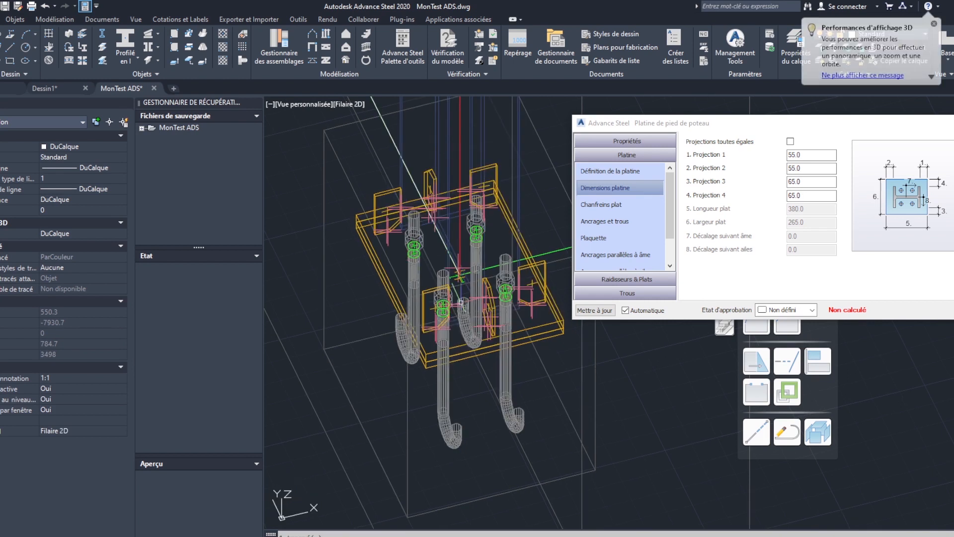
middle_drag(534, 301, 466, 309)
scroll(466, 309, up, 4)
middle_drag(525, 295, 436, 299)
text(di)
key(Return)
scroll(420, 308, up, 2)
scroll(394, 319, up, 2)
click(398, 317)
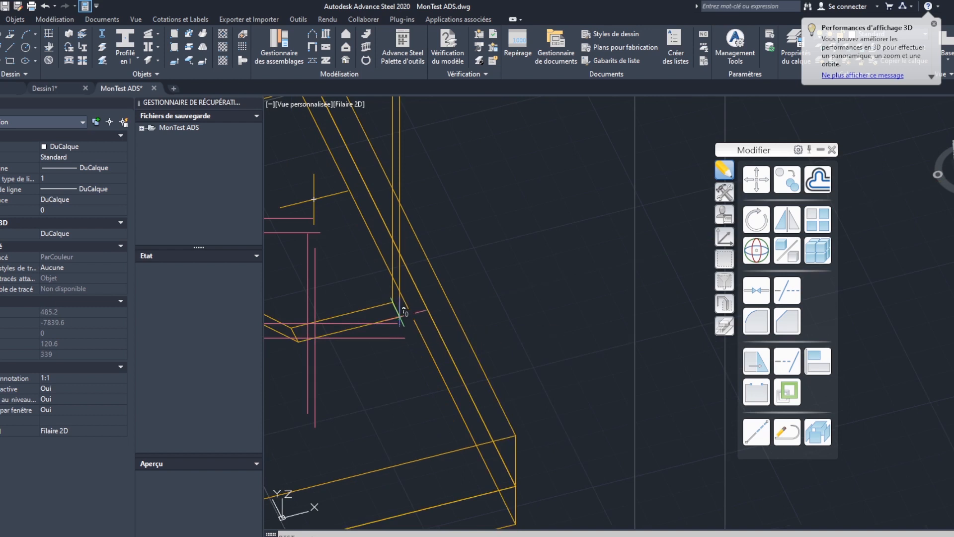
click(515, 435)
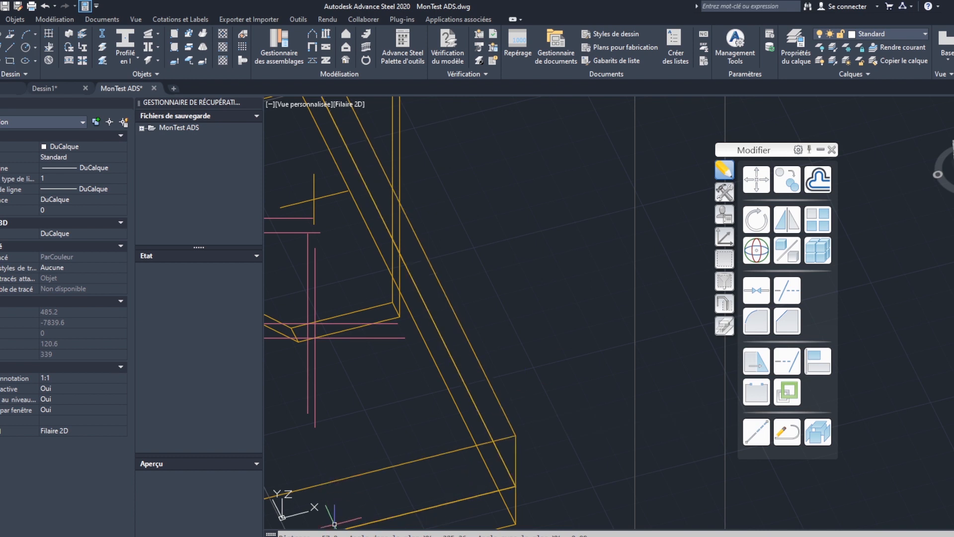
Step: Inspect the widened base plate with its stiffeners in 3D and reopen the connection's properties
scroll(494, 389, down, 4)
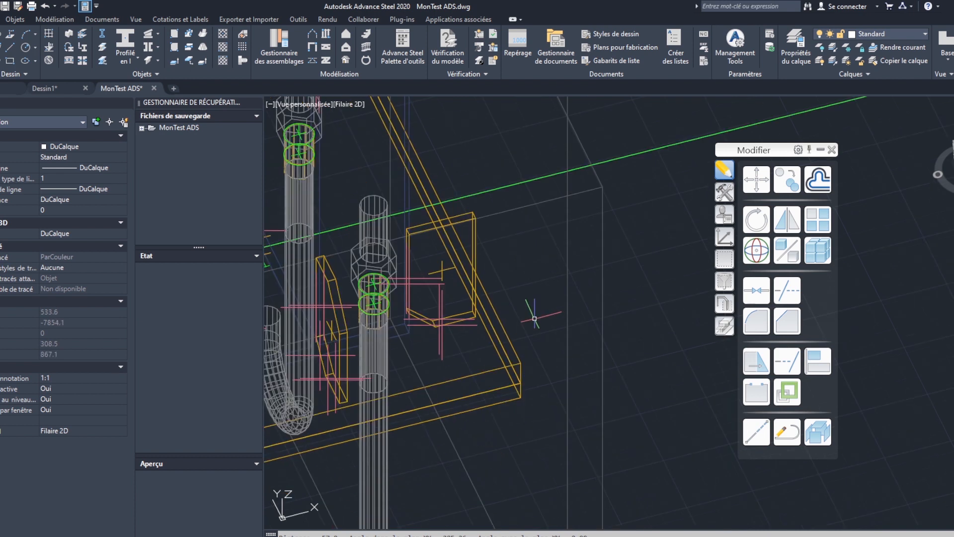
scroll(500, 382, down, 5)
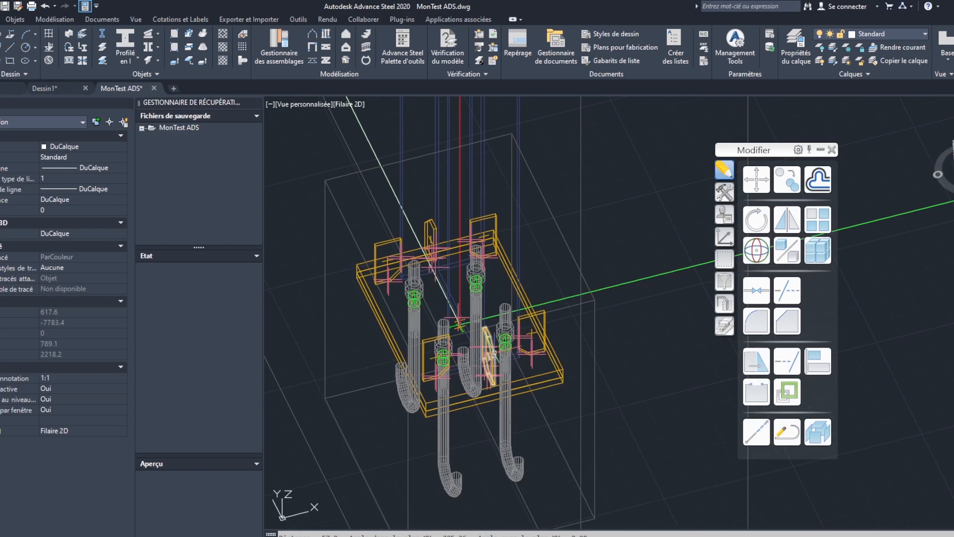
shift+middle_drag(500, 328, 629, 293)
click(628, 294)
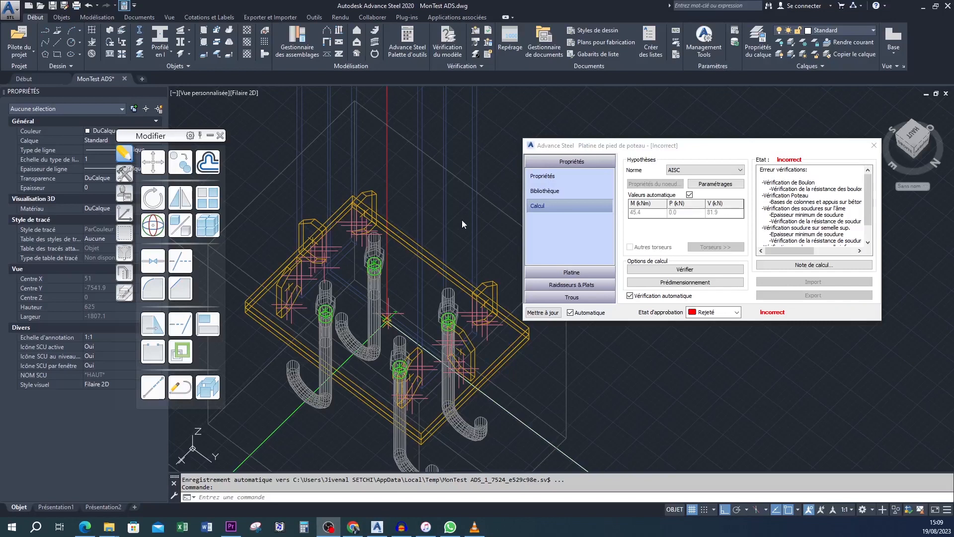
Step: Try the EC3 design standard in the base plate calculation to compare it with AISC, and return to AISC
middle_drag(463, 265, 445, 256)
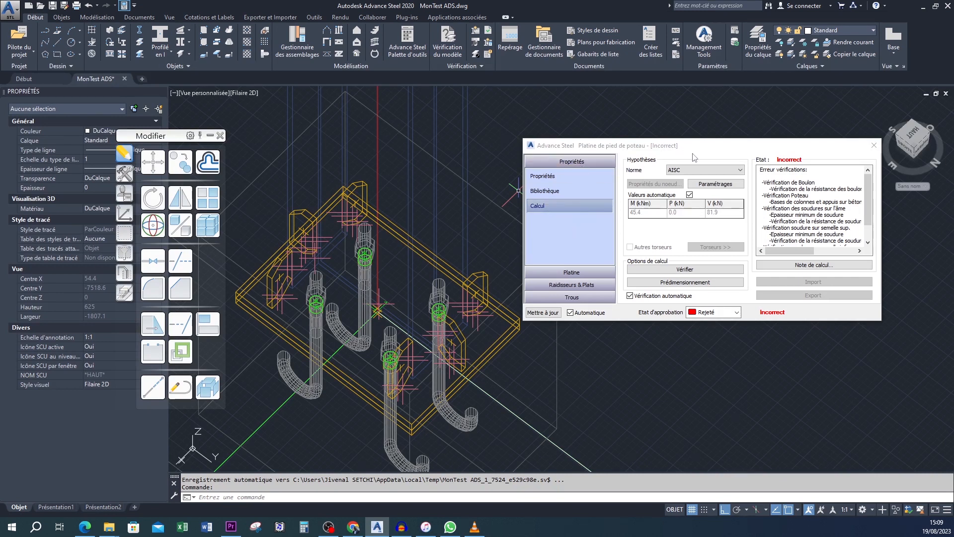
click(694, 170)
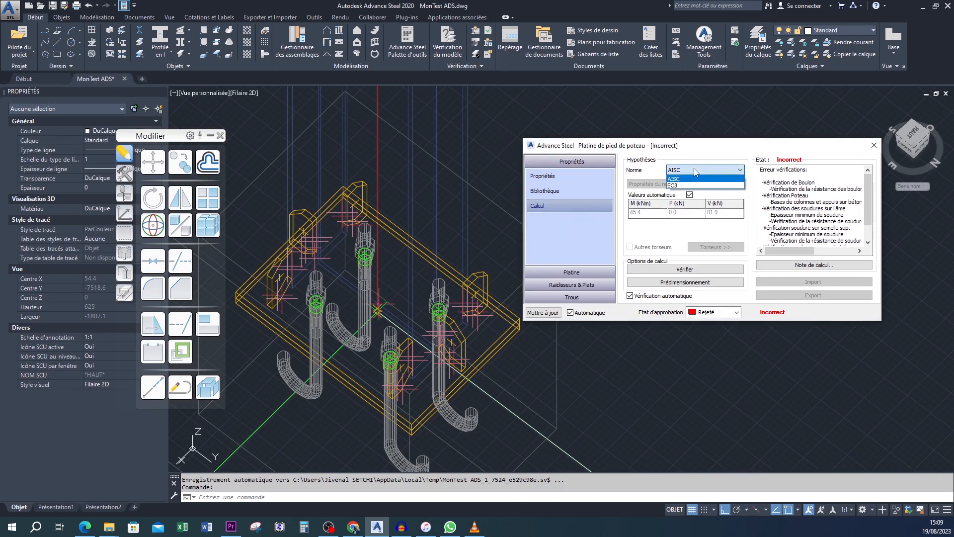
click(690, 157)
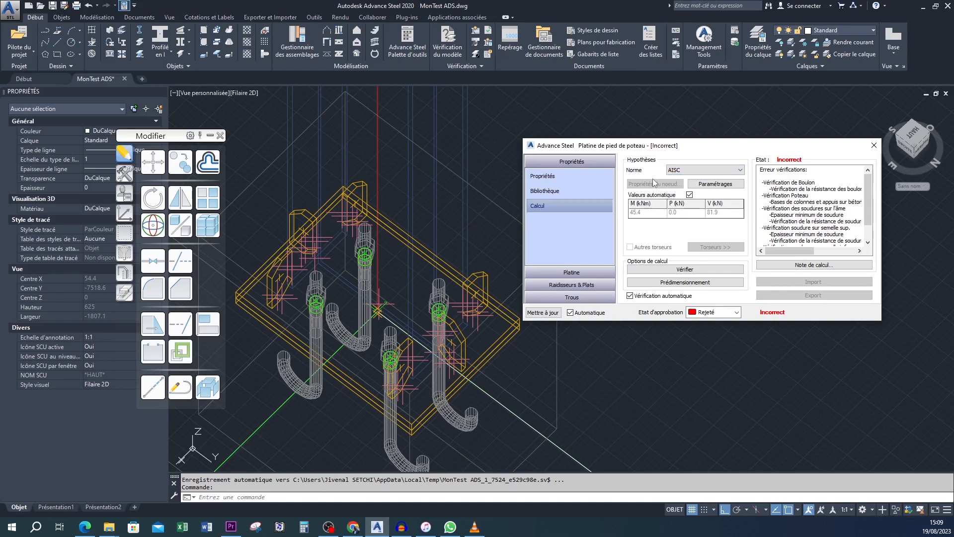
click(698, 171)
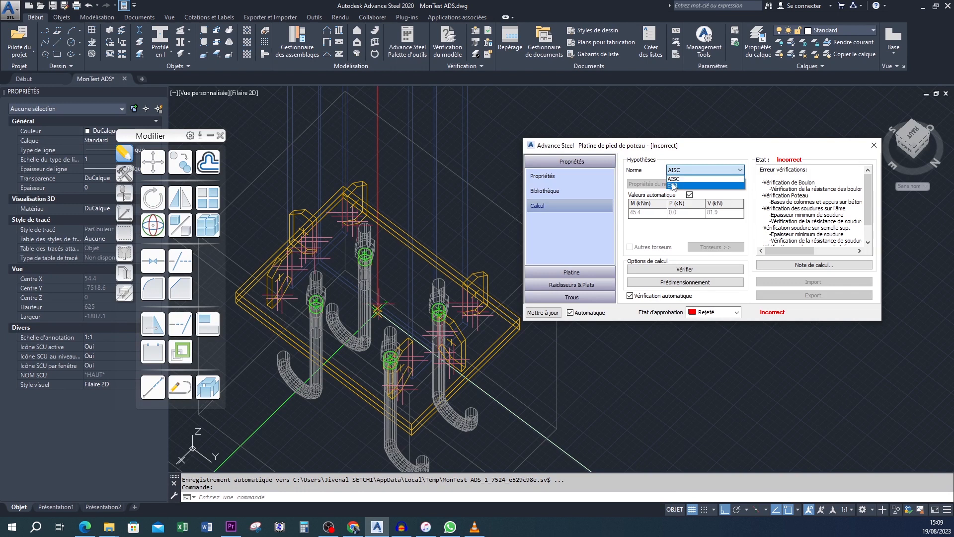
click(674, 186)
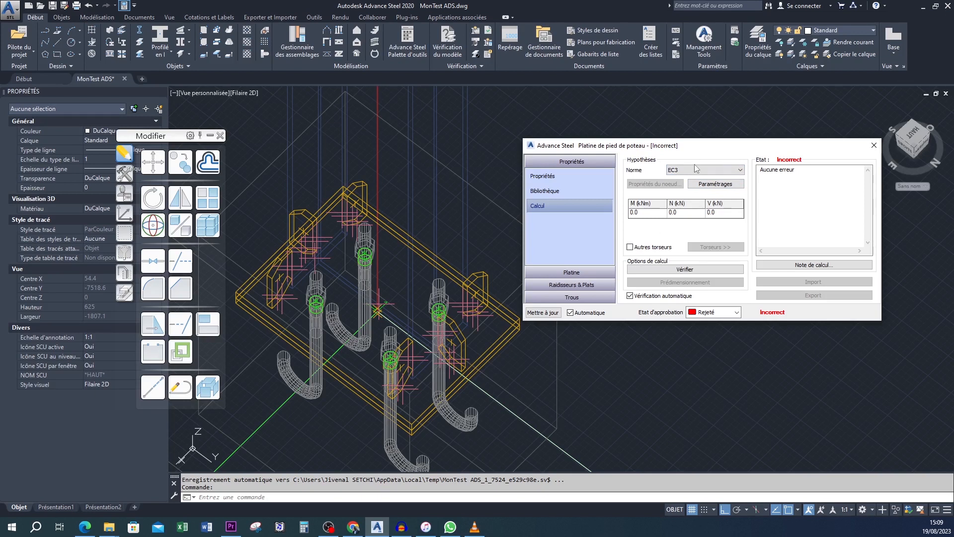
click(696, 170)
click(685, 179)
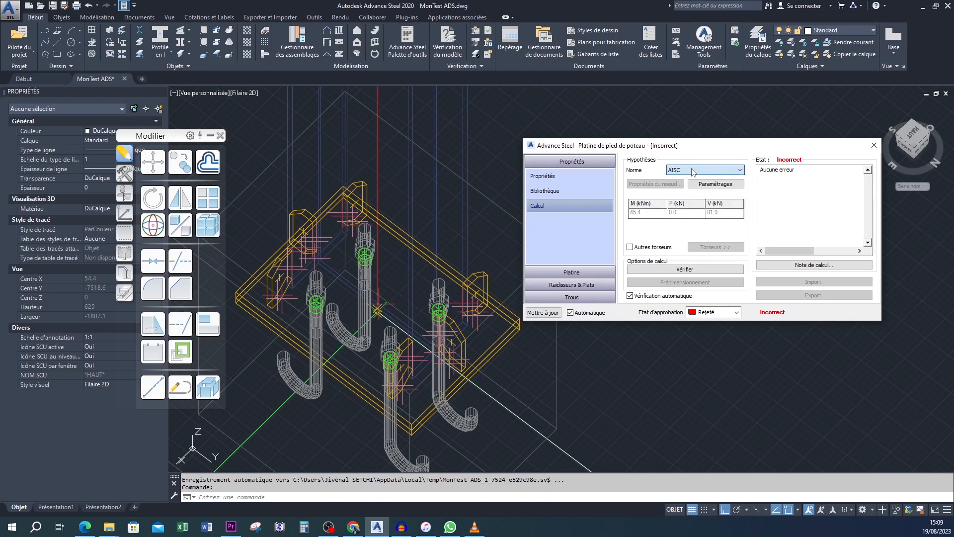
click(690, 169)
click(681, 186)
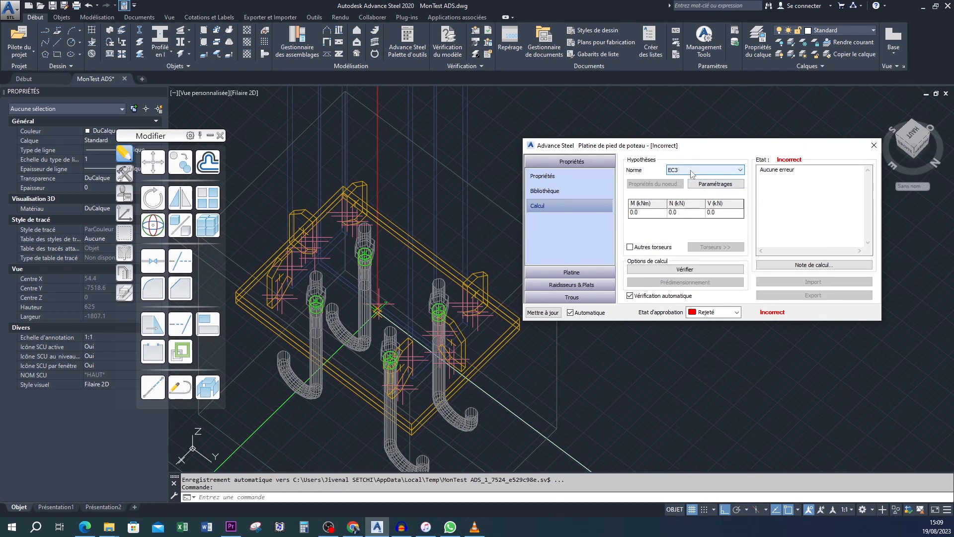
click(708, 172)
click(705, 179)
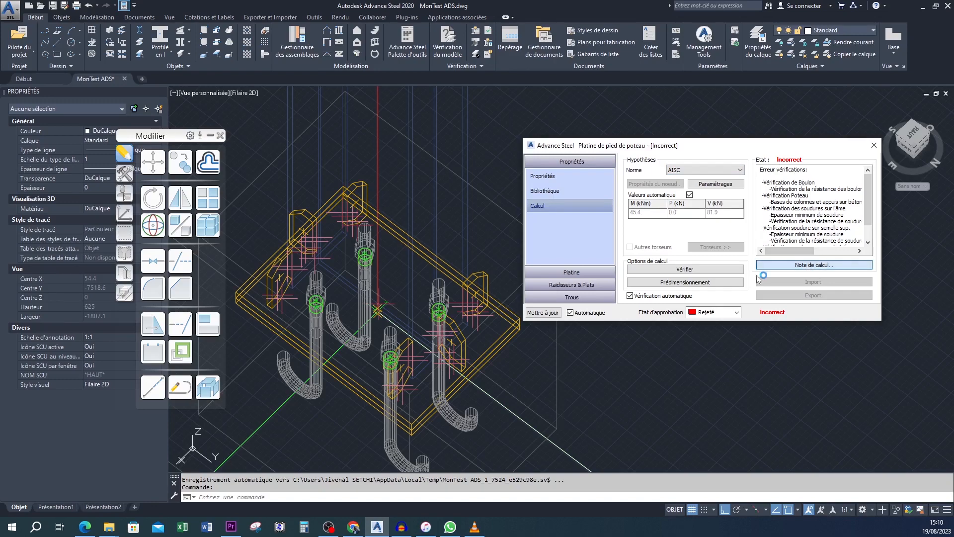
Step: Open the AISC calculation report and close three older BasePlate80.html report tabs
click(795, 265)
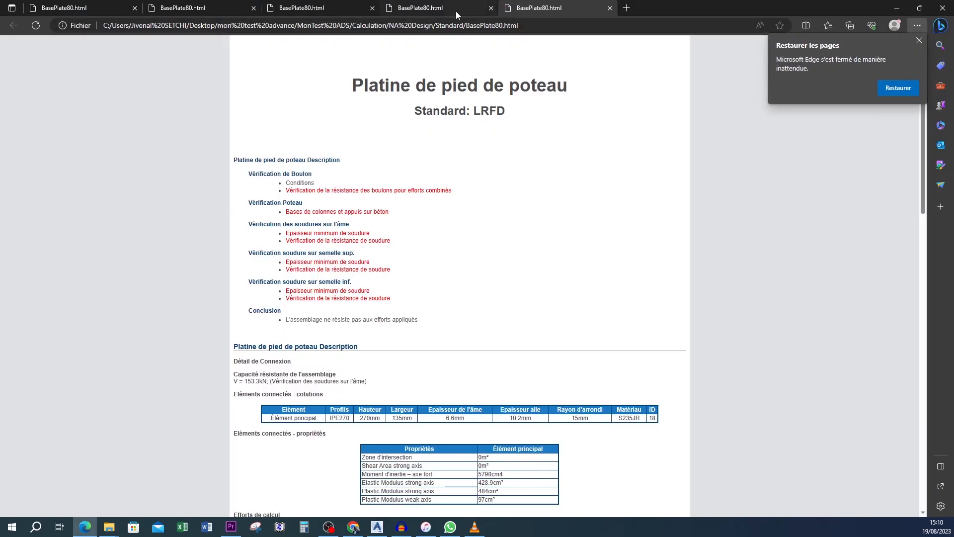
click(254, 8)
click(254, 8)
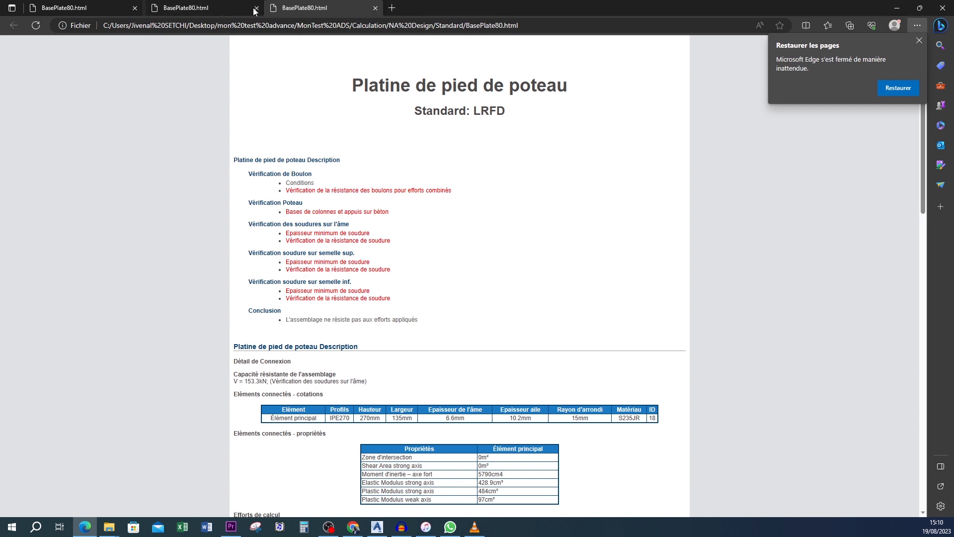
click(253, 8)
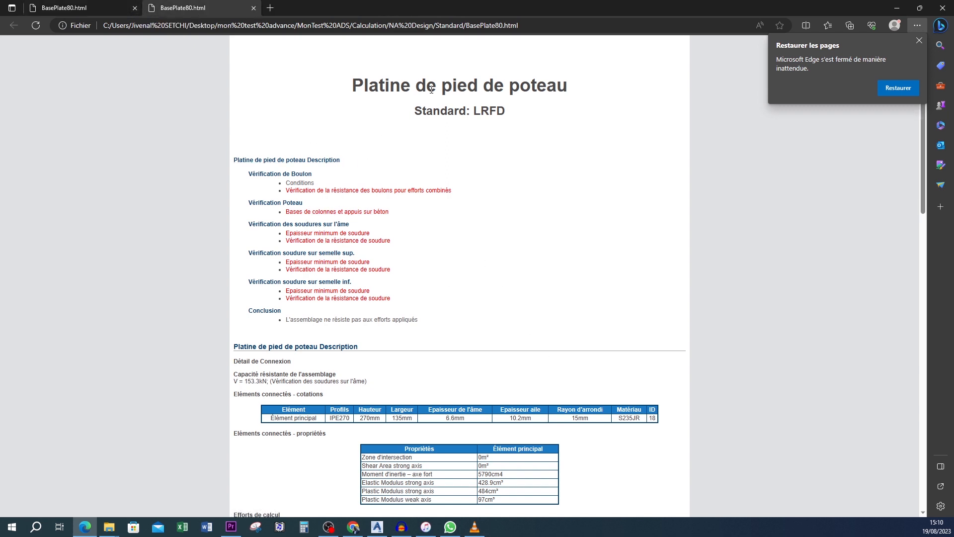
Step: Review the AISC report's bolt, column and weld verifications, and return to the model in Advance Steel
scroll(371, 232, down, 7)
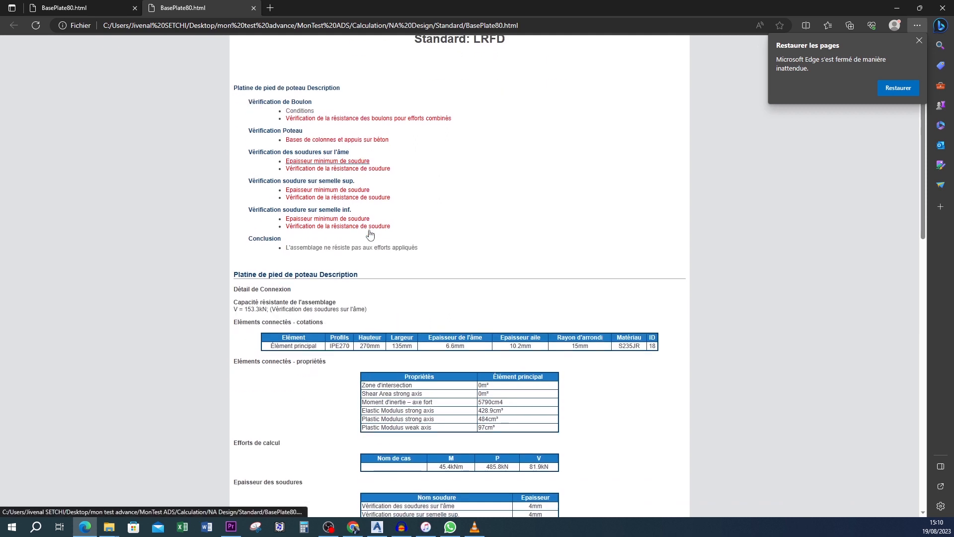
scroll(370, 231, up, 4)
scroll(370, 231, up, 3)
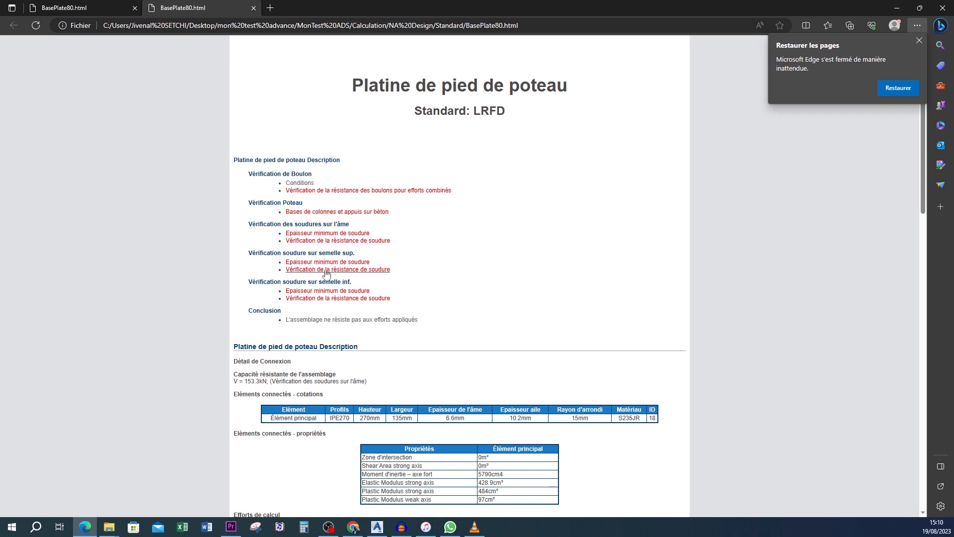
scroll(278, 264, down, 3)
scroll(320, 256, up, 3)
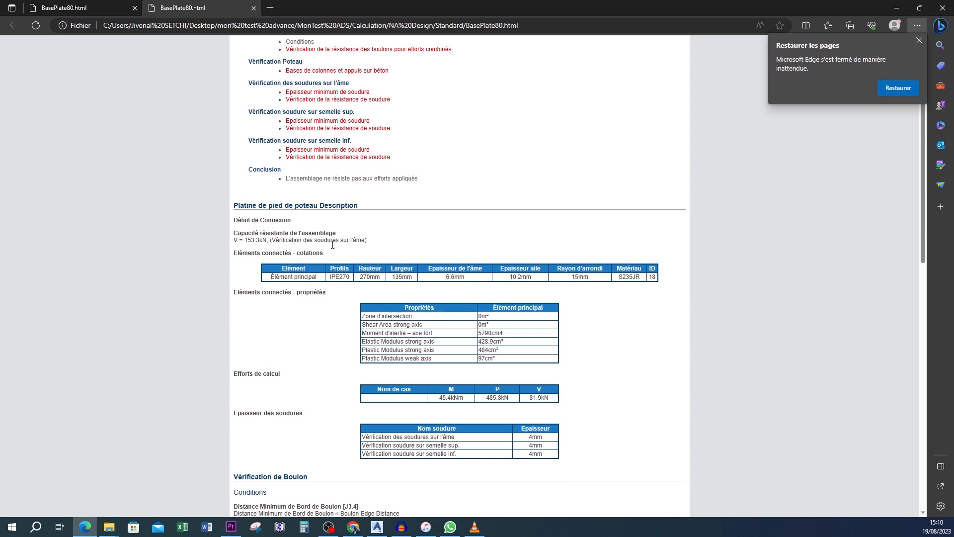
scroll(322, 293, down, 13)
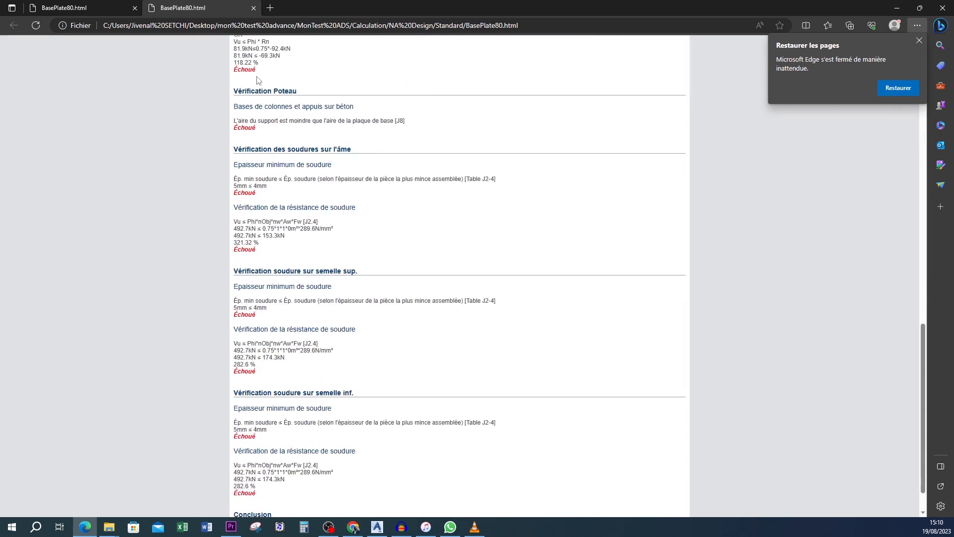
scroll(269, 389, down, 1)
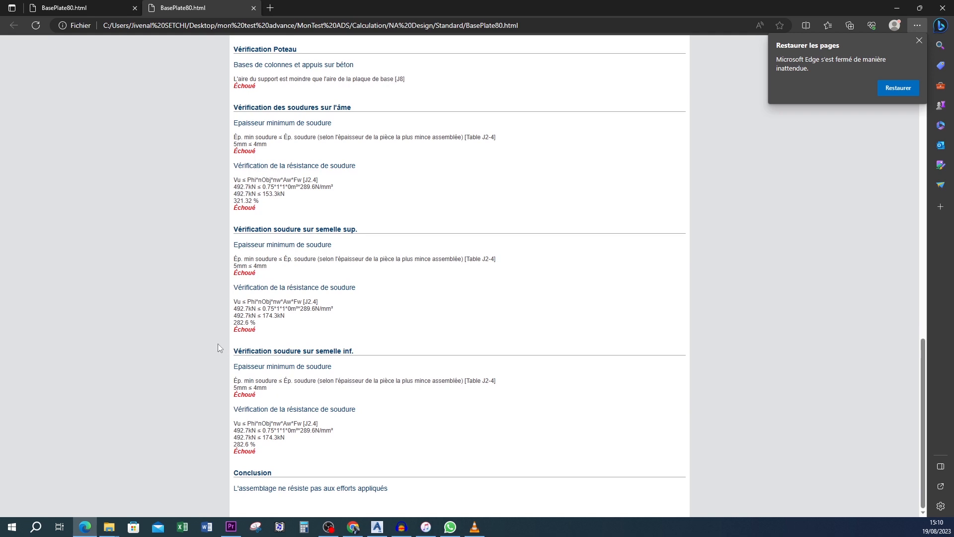
scroll(220, 348, up, 4)
scroll(411, 276, up, 15)
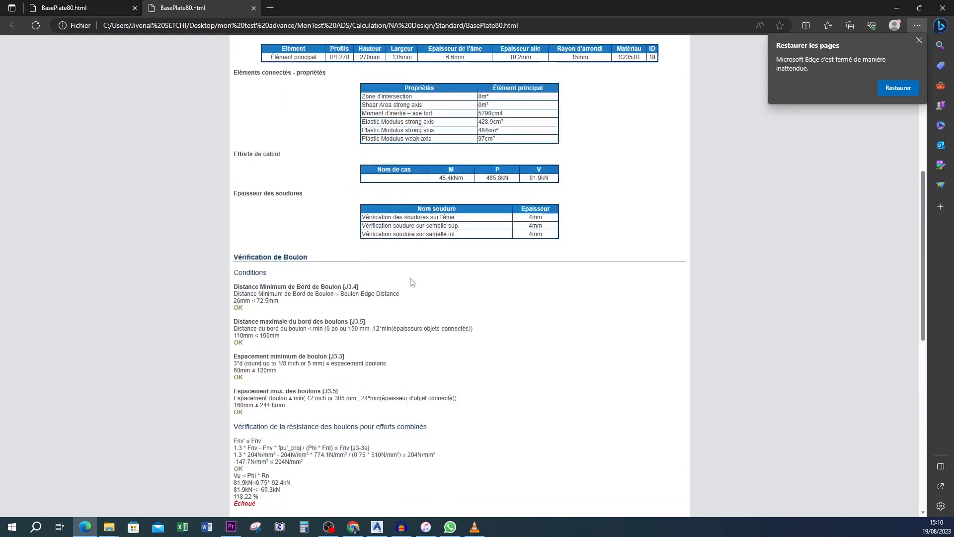
click(898, 7)
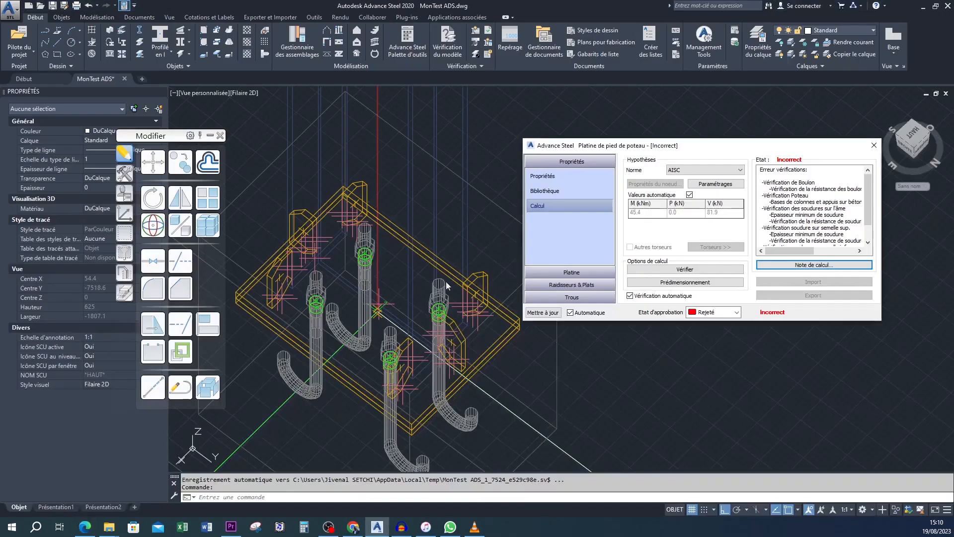
Step: Set the base plate's design standard to EC3 and its approval state to Approuvé
click(740, 170)
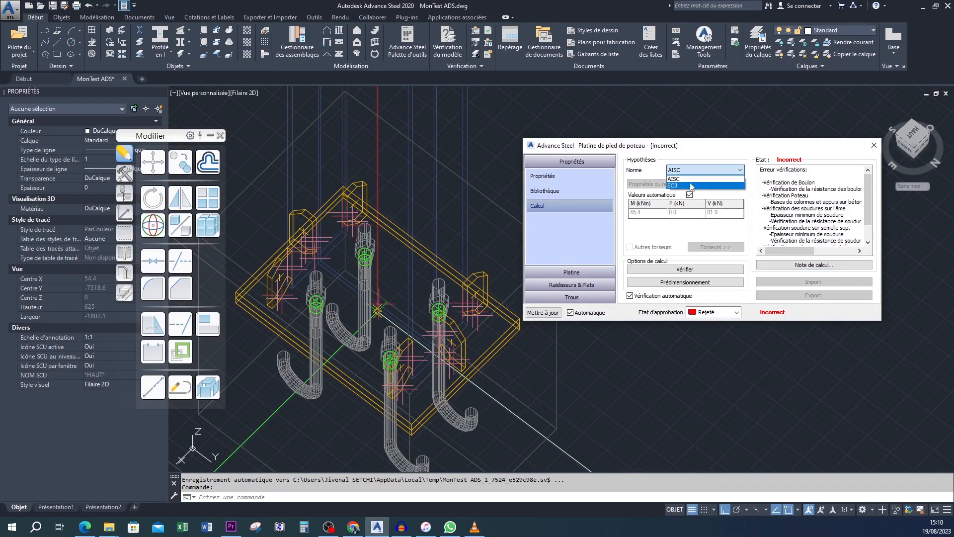
click(683, 186)
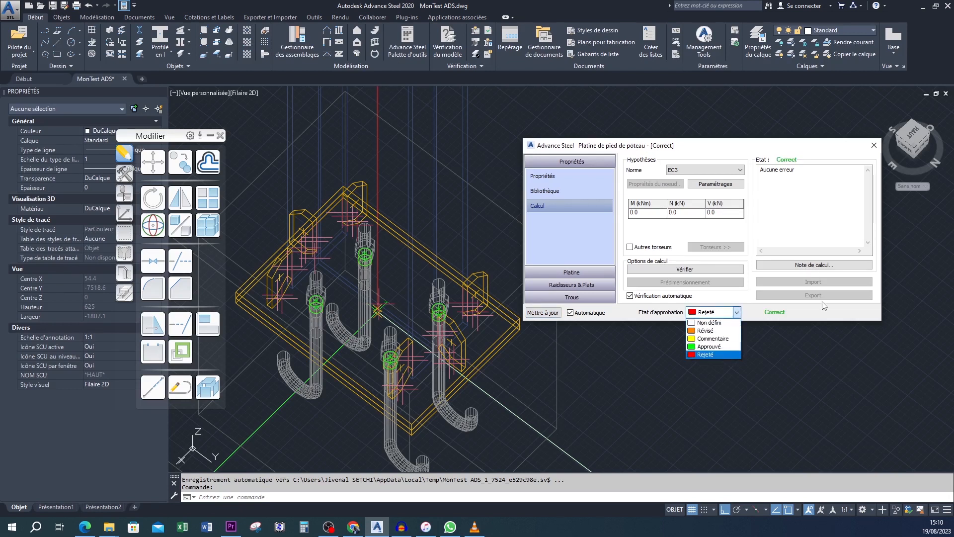
click(776, 311)
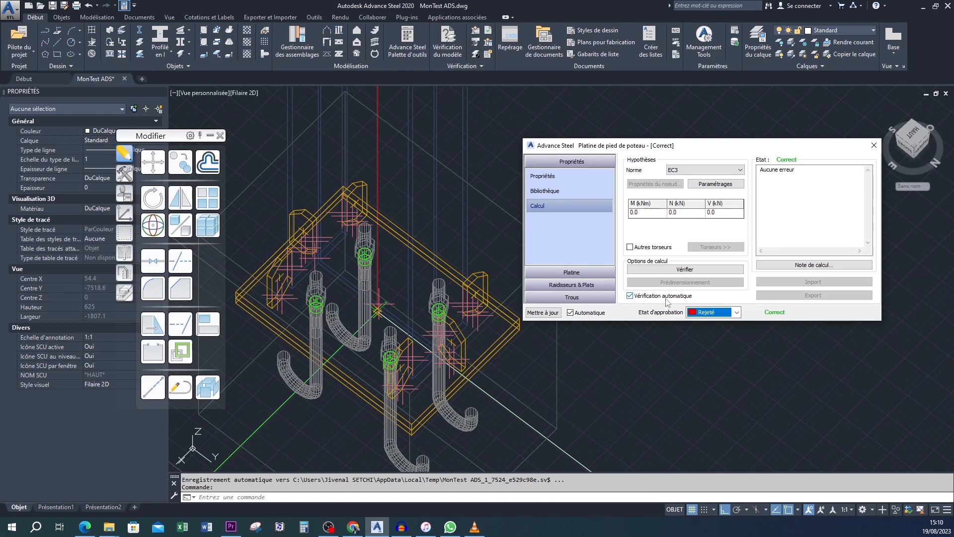
click(736, 312)
click(729, 346)
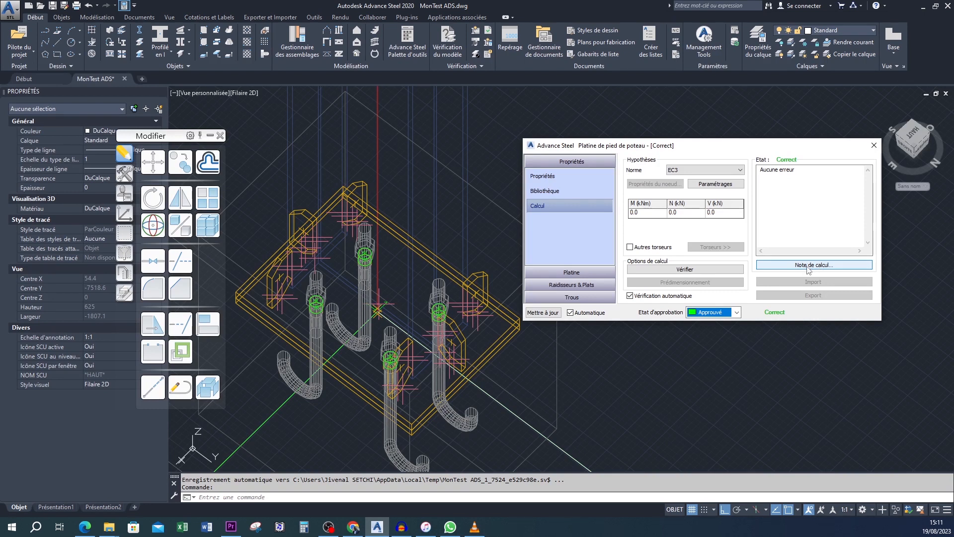
Step: Open the EC3 calculation report and review its anchor, weld, base plate and column verifications
click(819, 265)
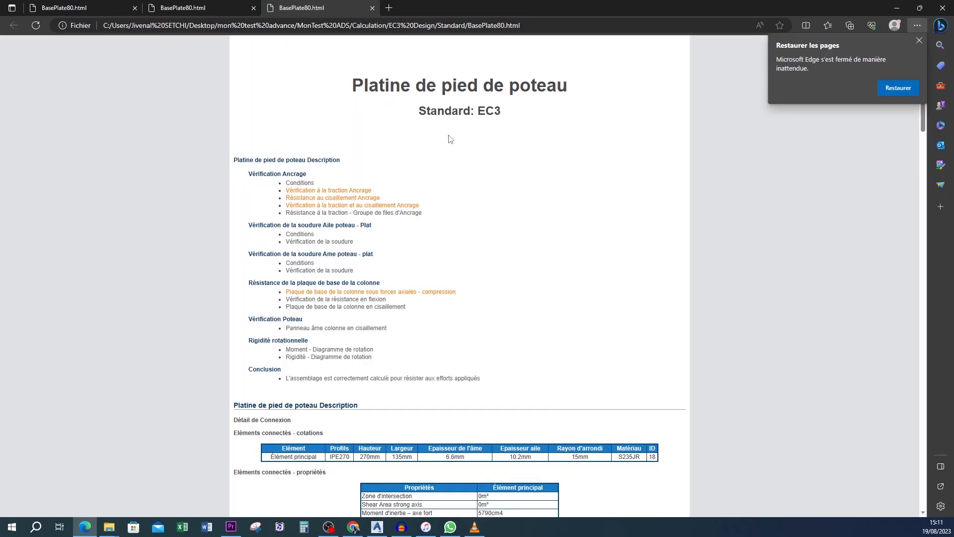
scroll(454, 255, down, 1)
scroll(426, 145, up, 1)
drag(353, 84, 536, 124)
scroll(313, 171, down, 10)
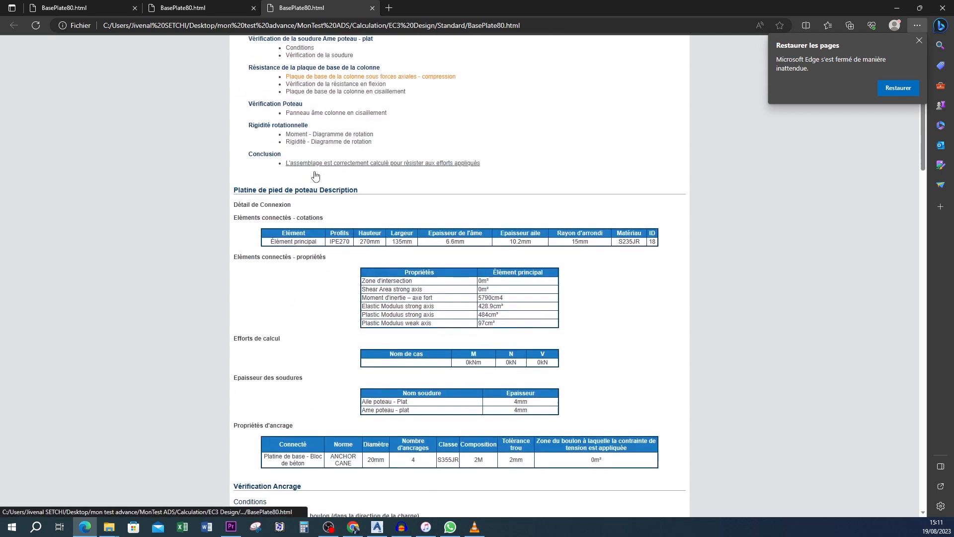
scroll(324, 177, down, 12)
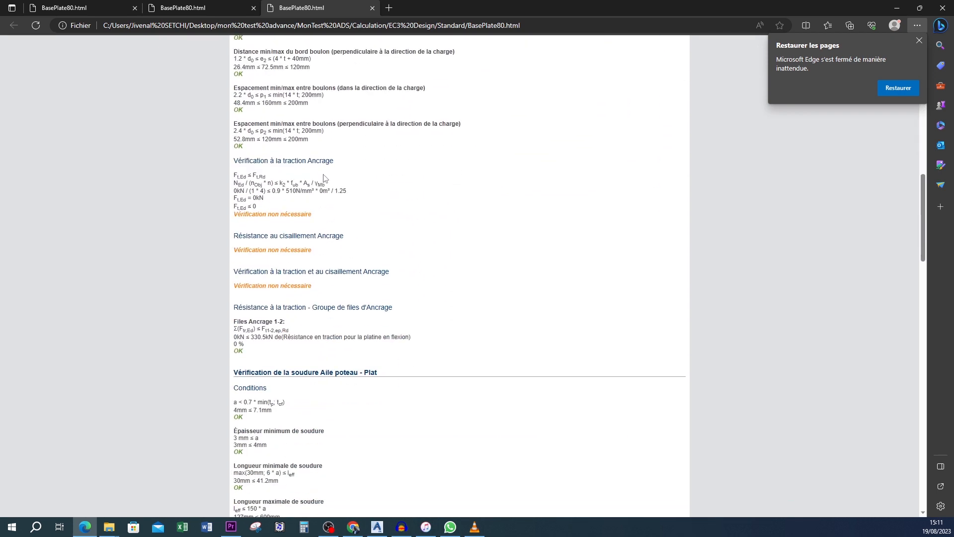
scroll(323, 178, down, 15)
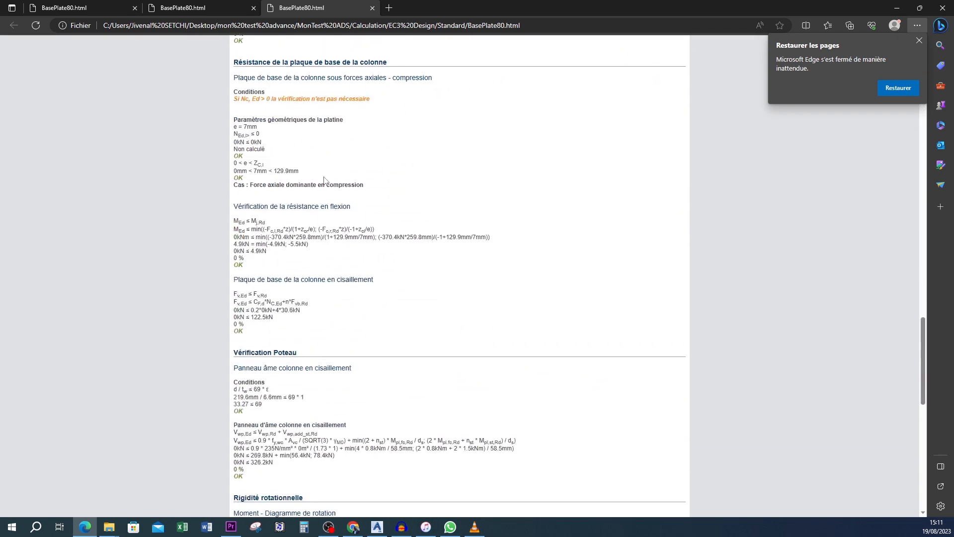
scroll(355, 220, up, 20)
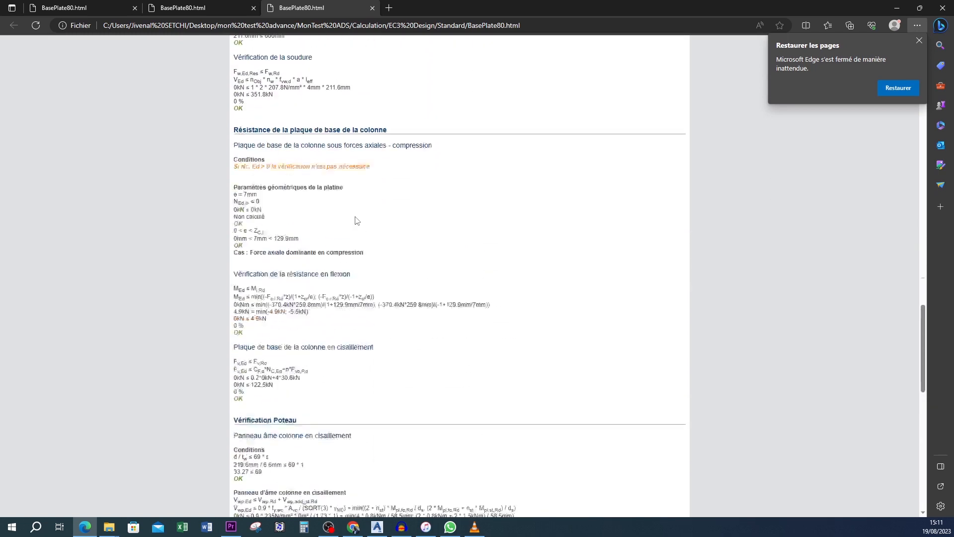
scroll(355, 221, up, 9)
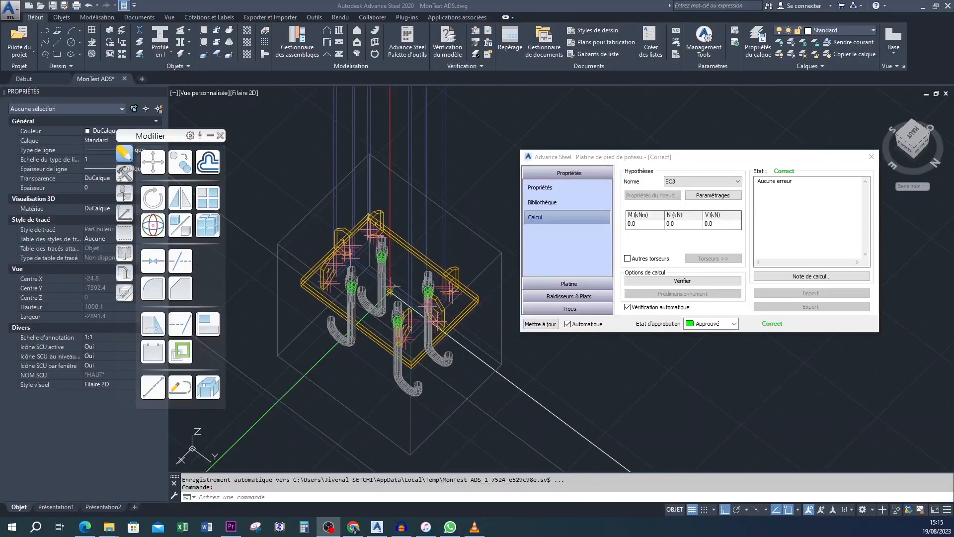
Step: Return to Advance Steel and close the base plate connection's properties dialog
click(632, 352)
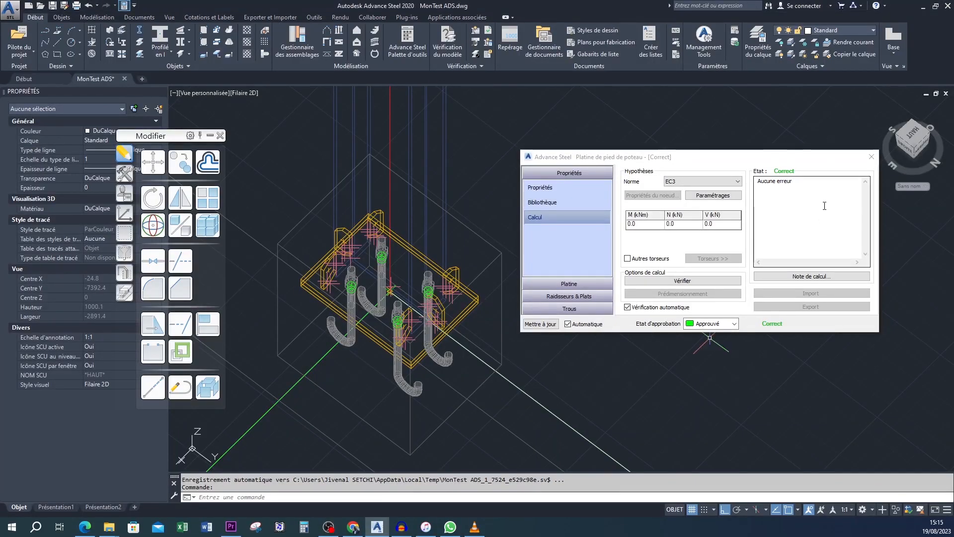
drag(785, 162, 797, 154)
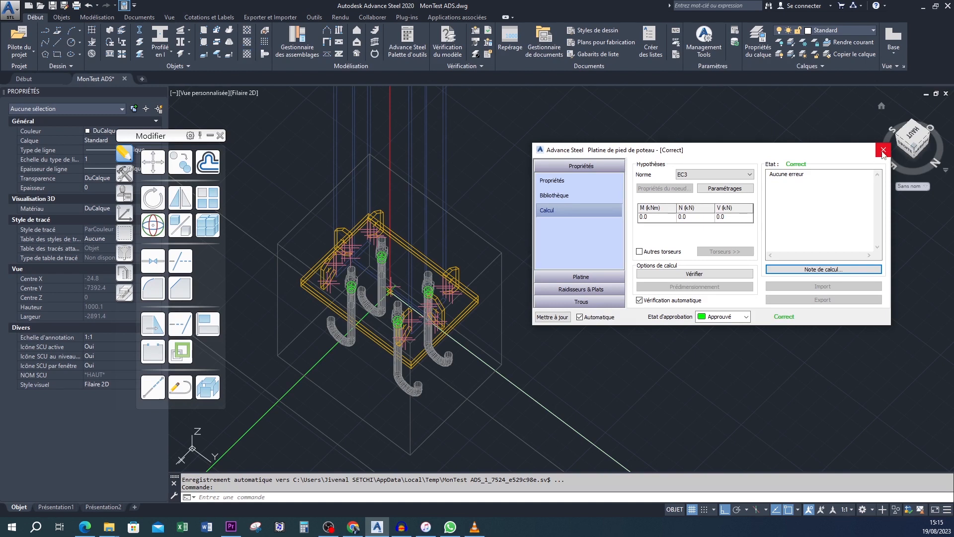
click(884, 150)
click(564, 255)
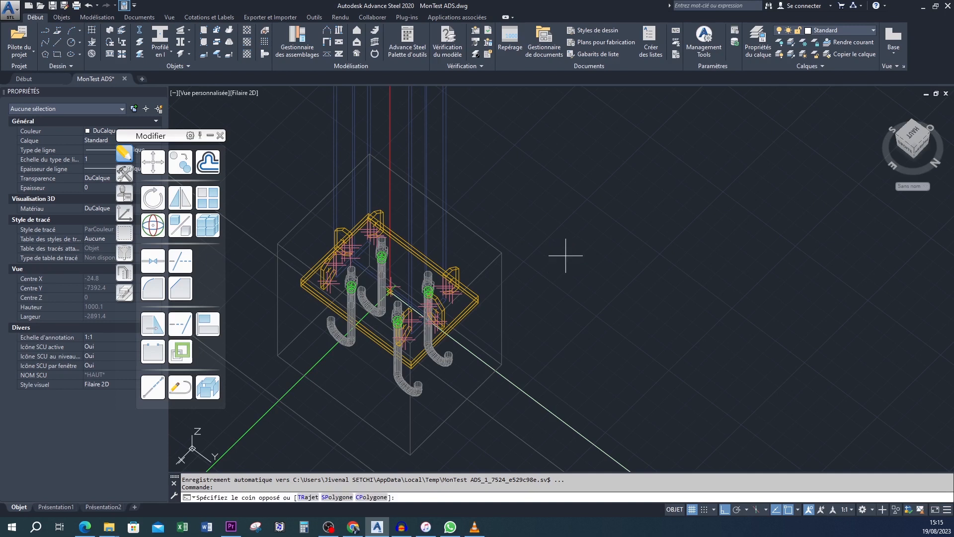
Step: Select the base plate's connection box and propagate the connection to the similar column bases
middle_drag(511, 271, 623, 252)
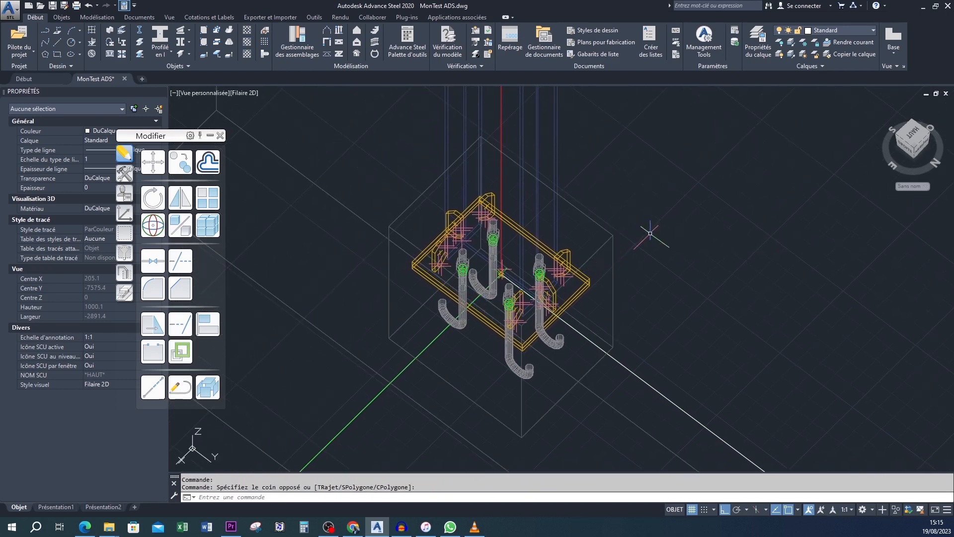
click(608, 223)
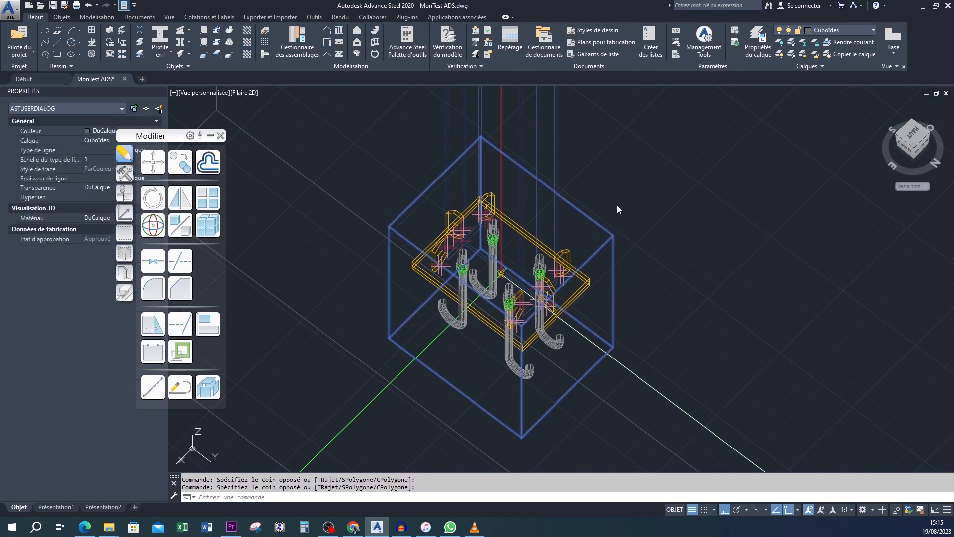
right_click(617, 206)
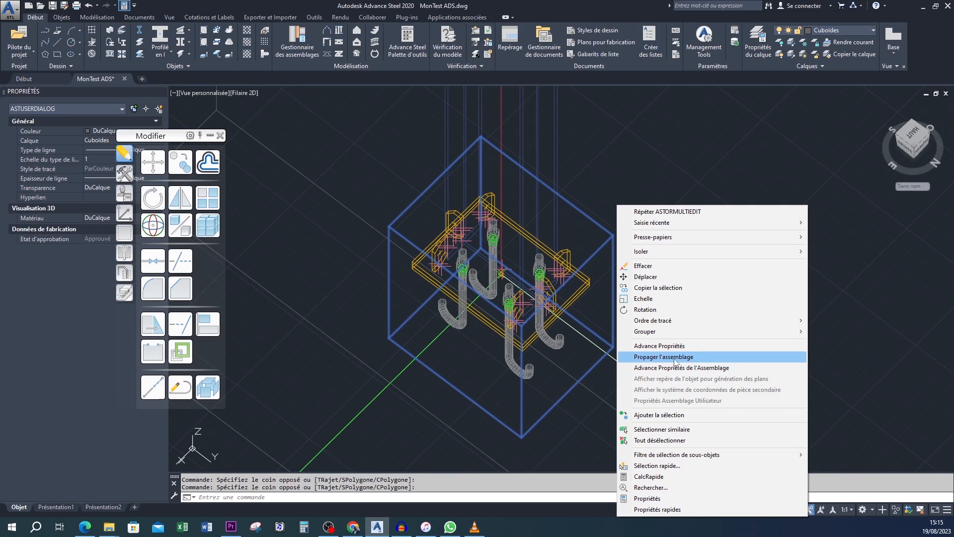
click(675, 357)
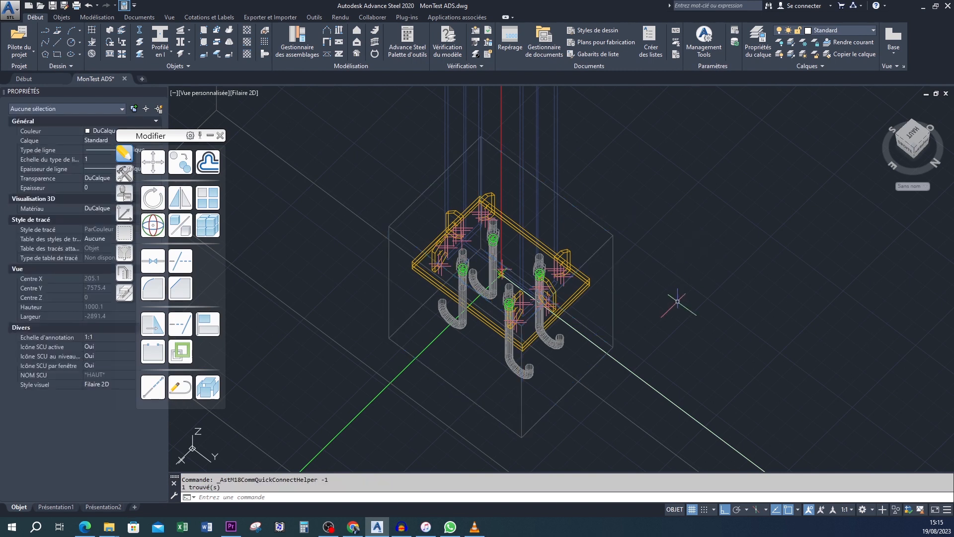
Step: Inspect the propagated base plates, stiffeners and anchors at the column bases of the portal frames
middle_drag(634, 155, 675, 27)
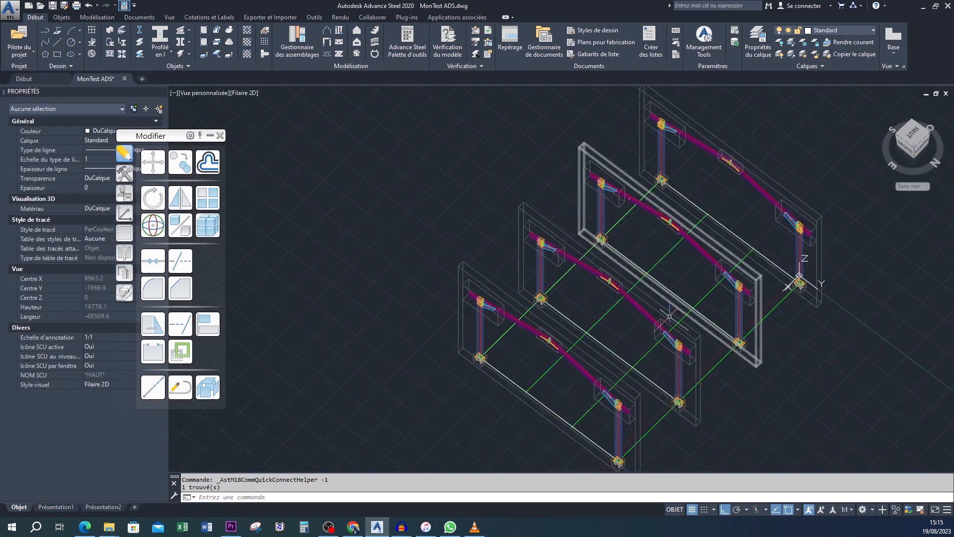
middle_drag(699, 307, 567, 300)
scroll(657, 273, up, 10)
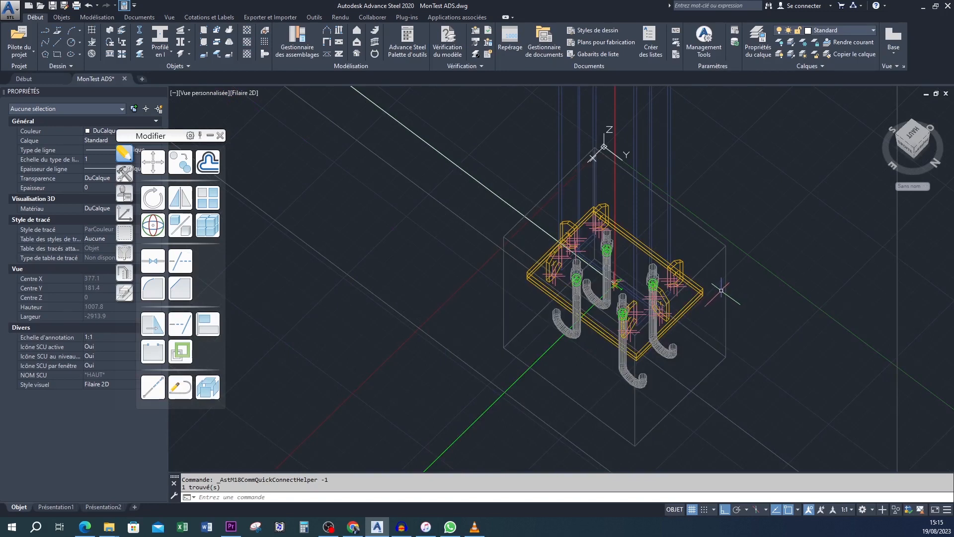
scroll(727, 286, down, 8)
middle_drag(735, 249, 683, 196)
scroll(673, 319, up, 10)
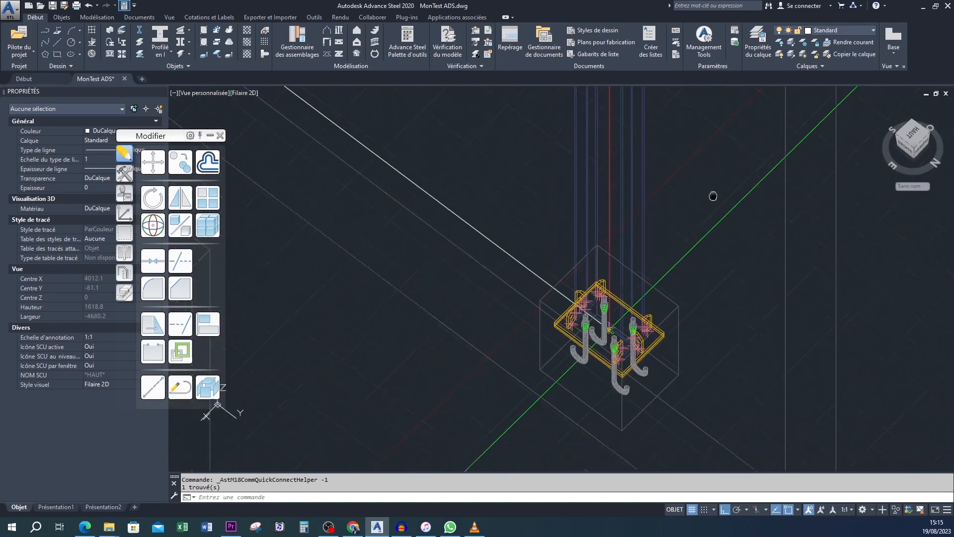
scroll(734, 176, down, 10)
middle_drag(431, 232, 879, 266)
scroll(517, 252, up, 8)
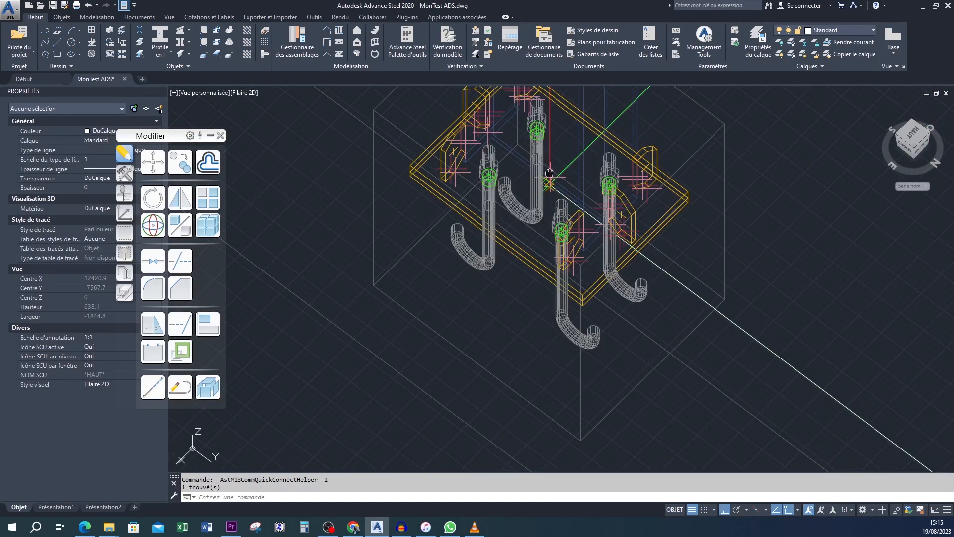
scroll(517, 254, down, 6)
scroll(536, 219, down, 3)
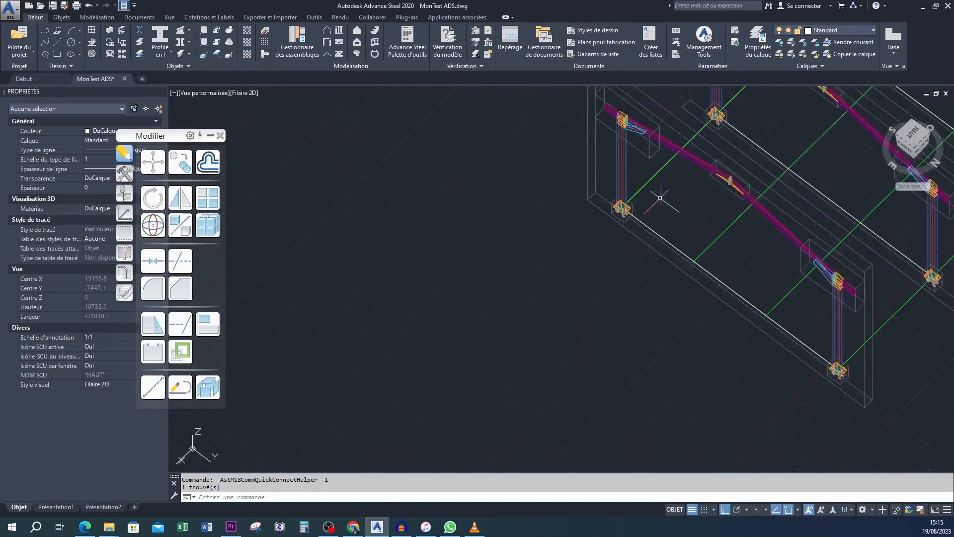
scroll(671, 256, down, 4)
scroll(618, 191, up, 8)
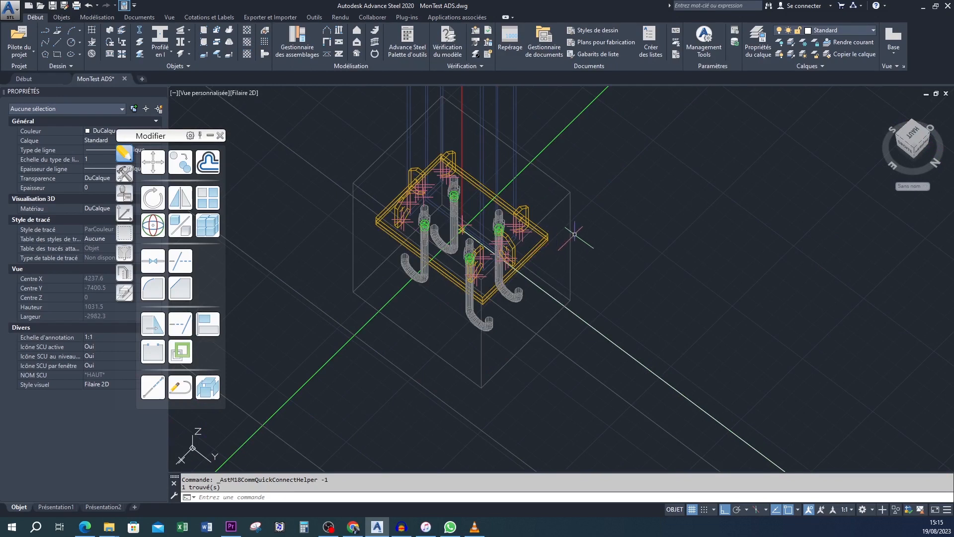
scroll(547, 237, down, 10)
middle_drag(617, 155, 809, 206)
Step: Examine the four portal frames from another side, checking their column bases, eaves haunches and ridge connections
scroll(512, 379, up, 4)
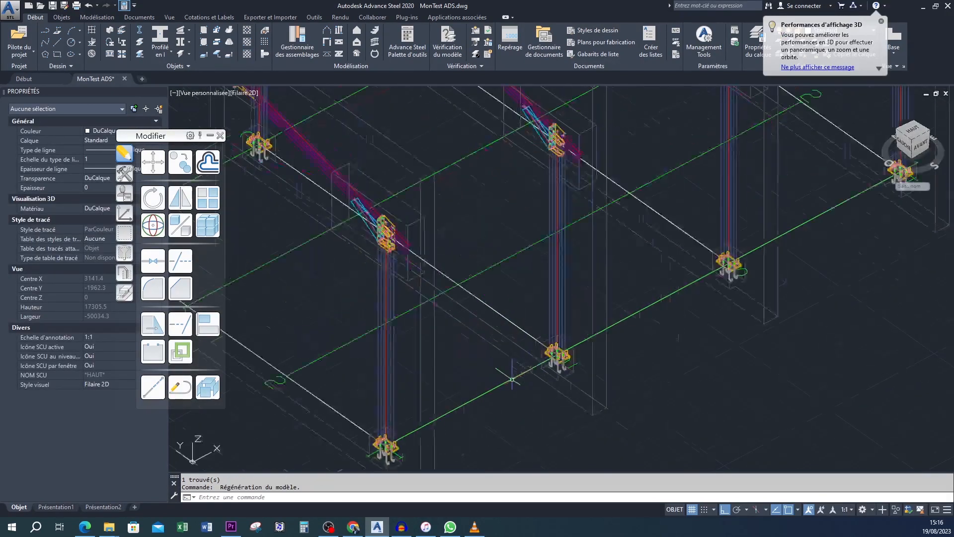
scroll(512, 379, up, 6)
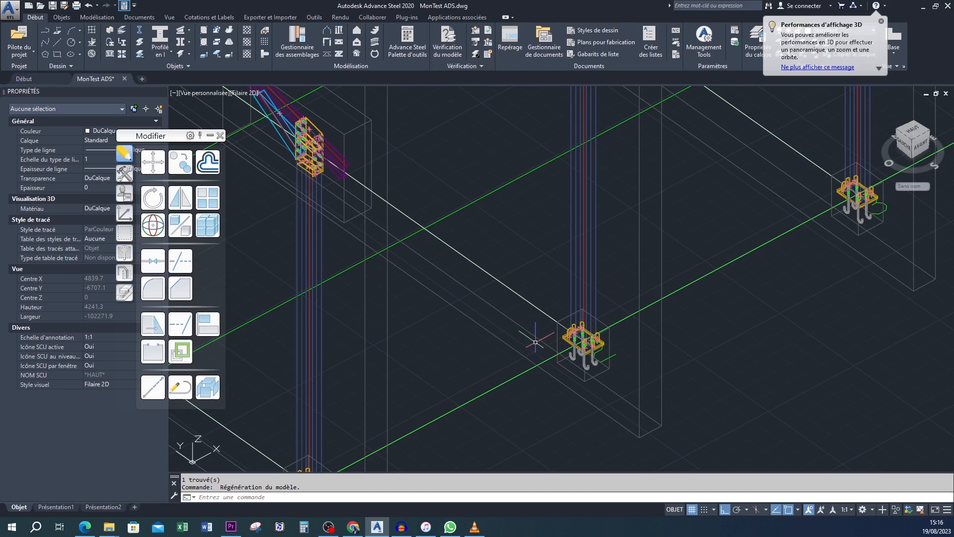
scroll(436, 272, down, 6)
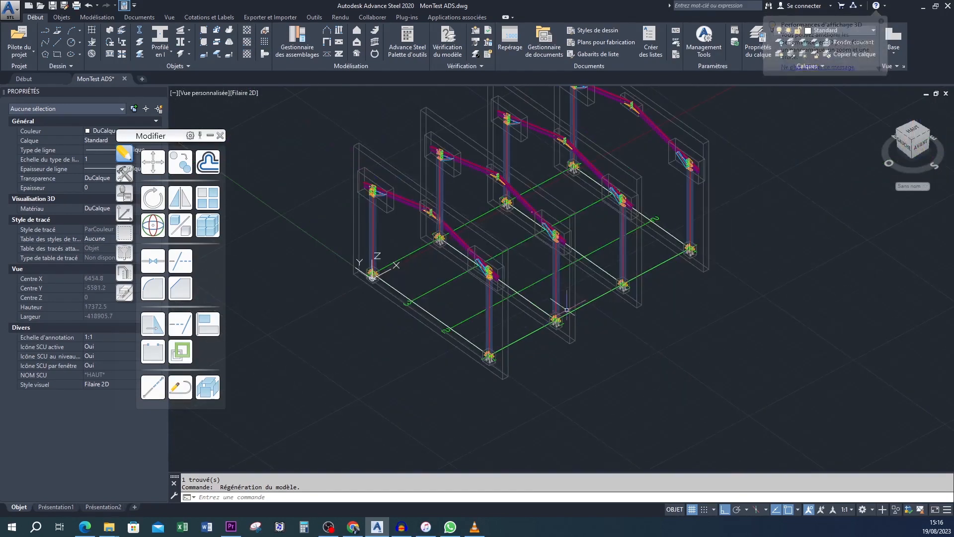
scroll(436, 272, up, 3)
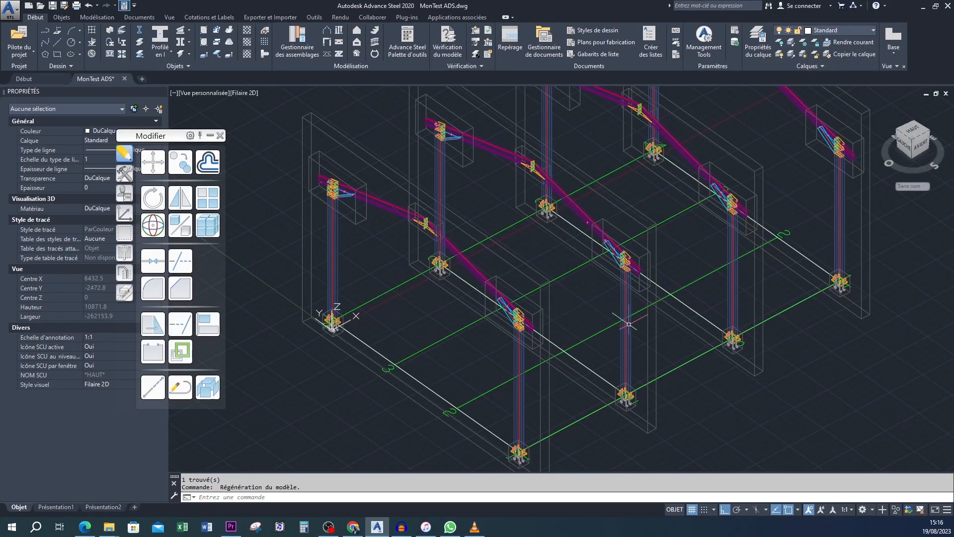
scroll(603, 329, down, 2)
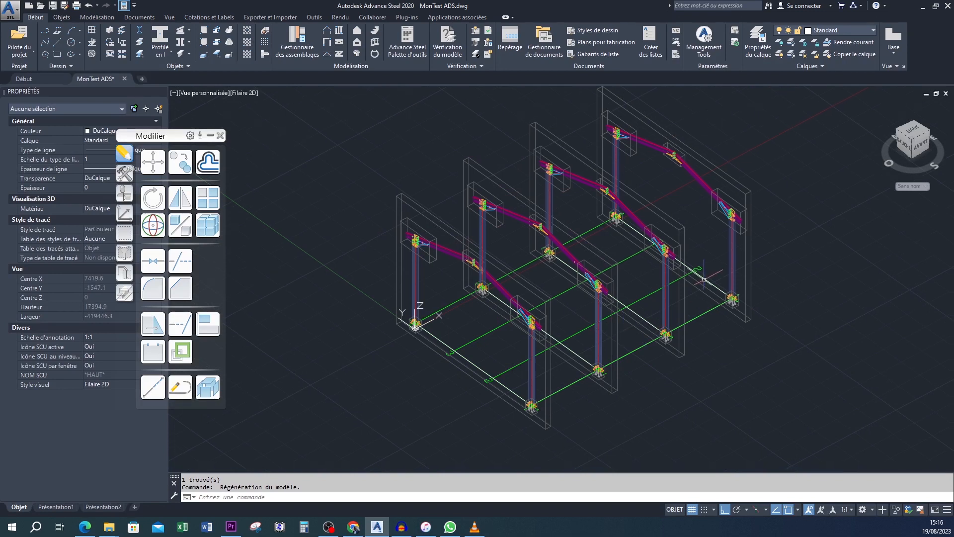
scroll(614, 117, up, 4)
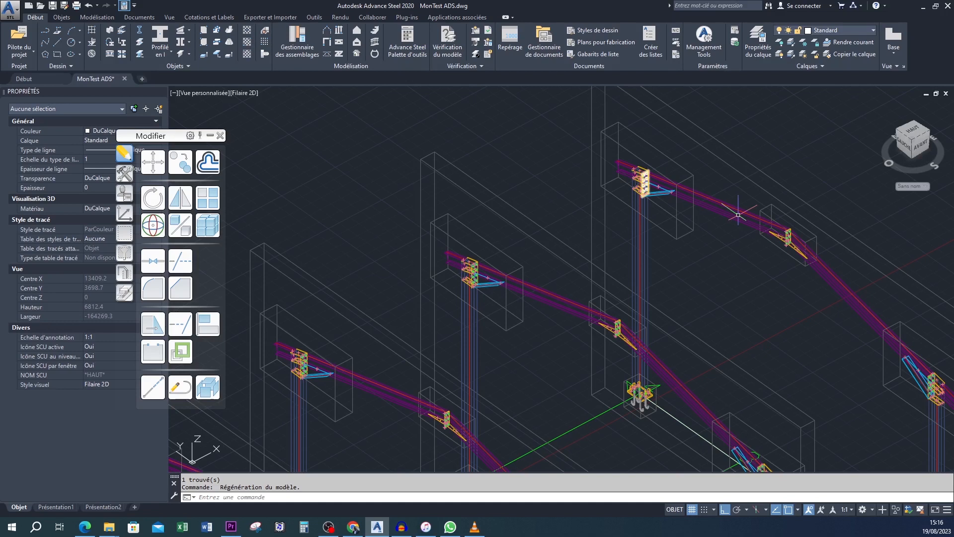
scroll(739, 208, down, 2)
scroll(865, 338, up, 4)
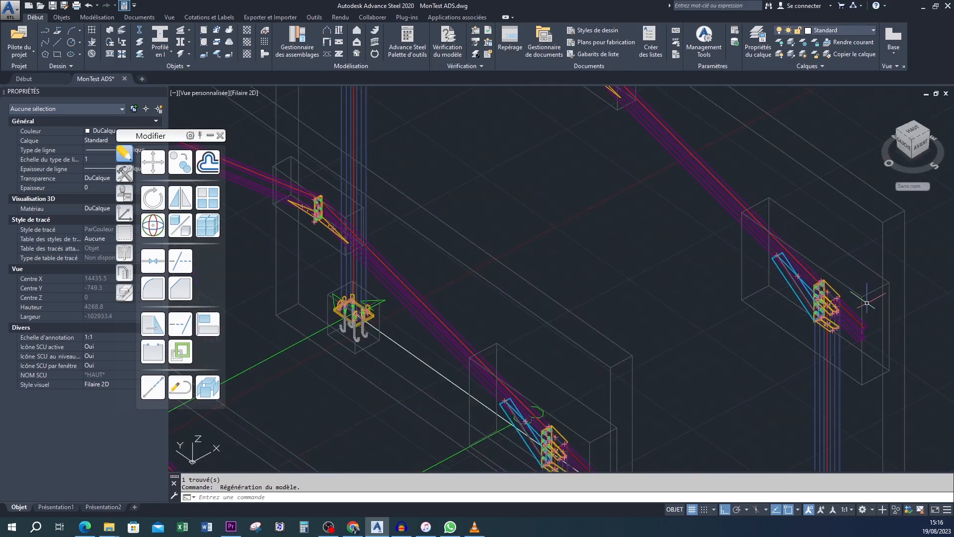
scroll(667, 175, down, 2)
middle_drag(580, 146, 566, 95)
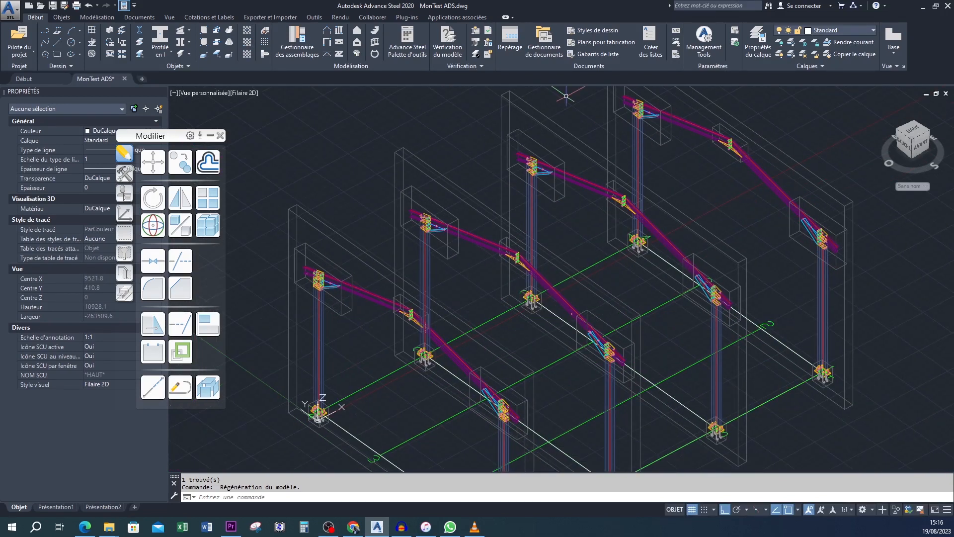